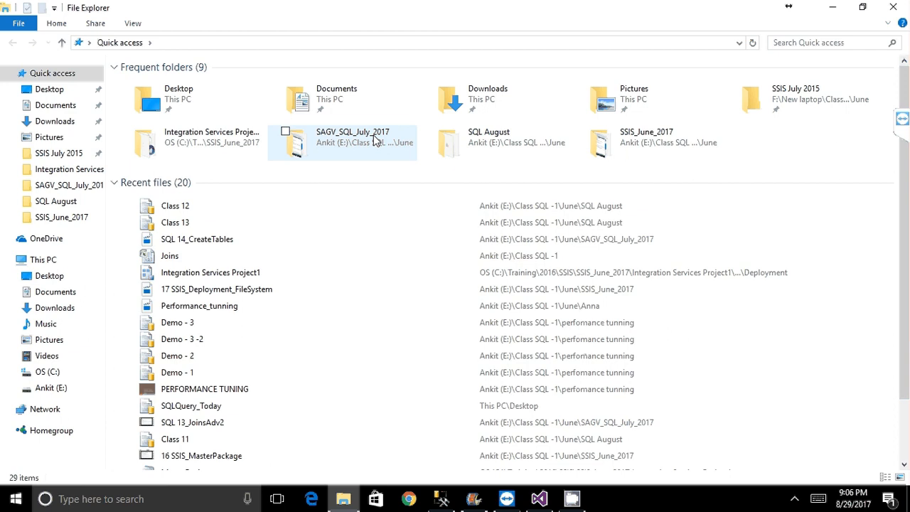
# Open the Deployment folder inside the bin folder of Integration Services Project1.
pyautogui.click(188, 144)
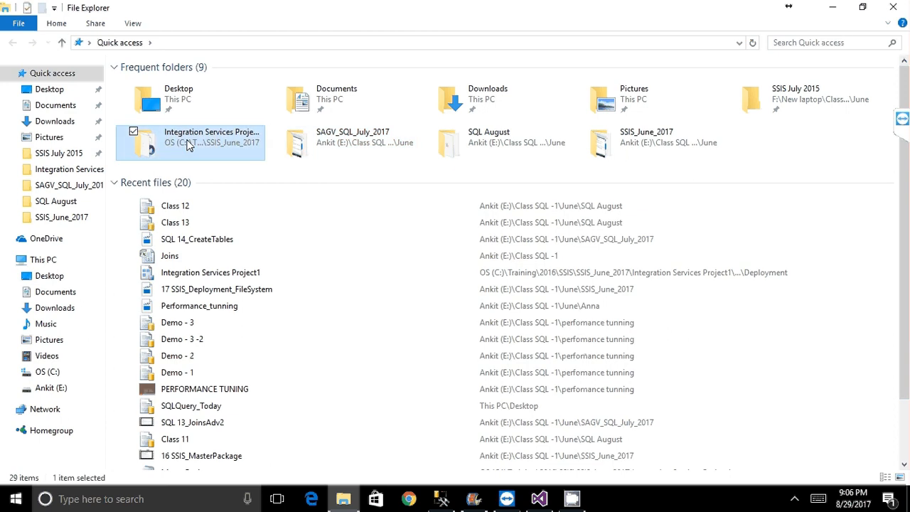
pyautogui.doubleClick(189, 144)
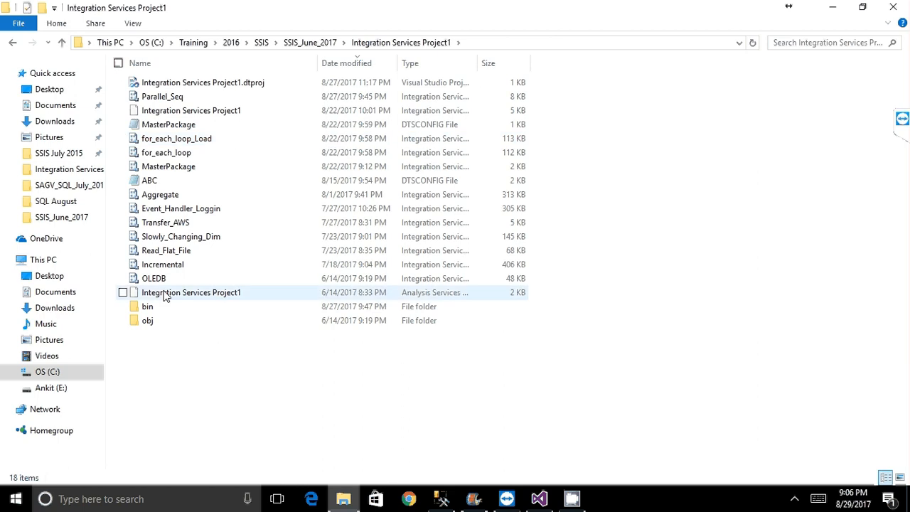
pyautogui.doubleClick(149, 307)
pyautogui.doubleClick(164, 85)
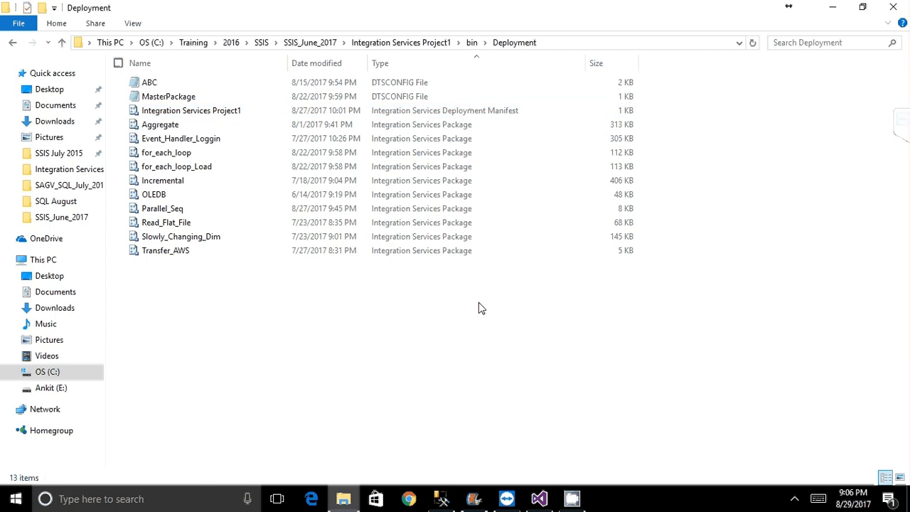
# Switch to SQL Server Management Studio and try to connect to the local Integration Services server.
pyautogui.click(441, 497)
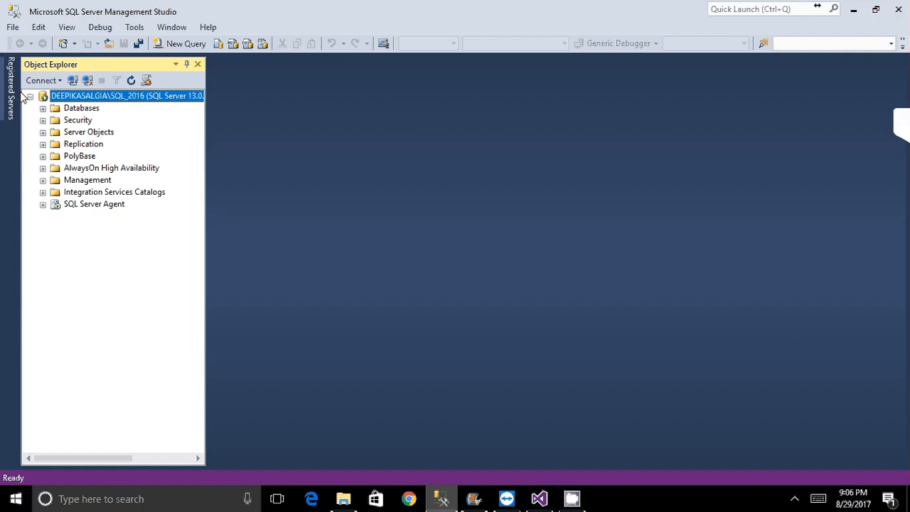
pyautogui.click(42, 80)
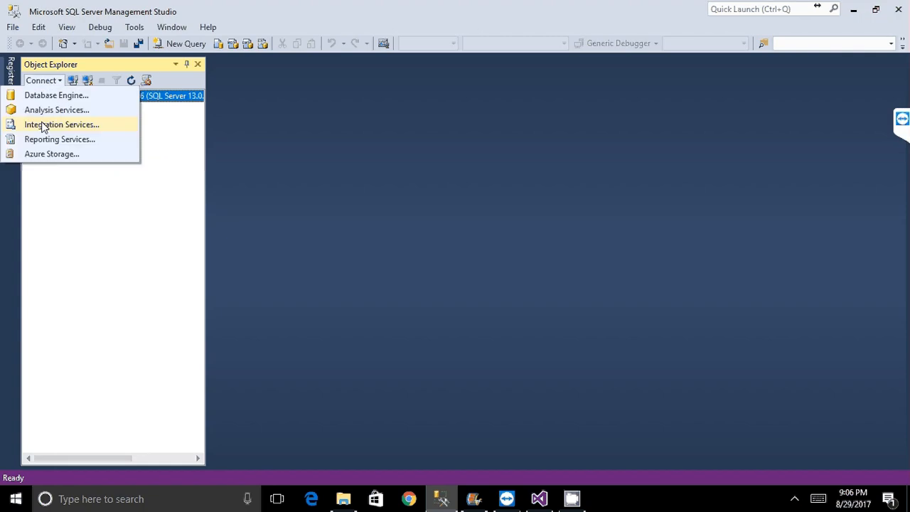
pyautogui.click(43, 126)
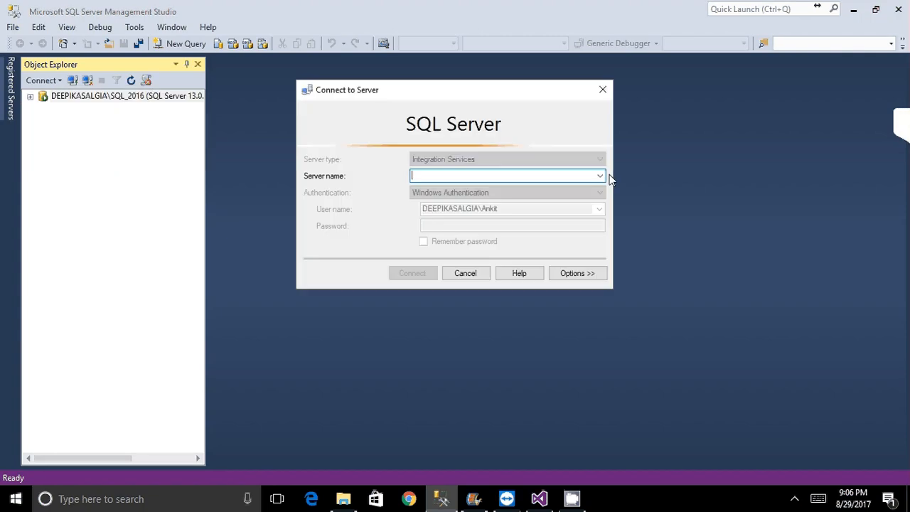
pyautogui.click(600, 175)
pyautogui.click(488, 188)
pyautogui.doubleClick(402, 123)
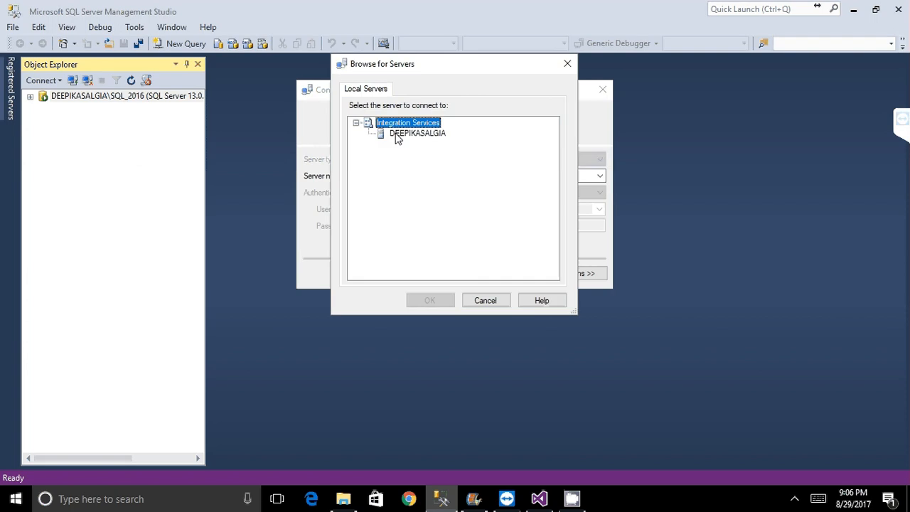
pyautogui.doubleClick(416, 134)
pyautogui.click(431, 277)
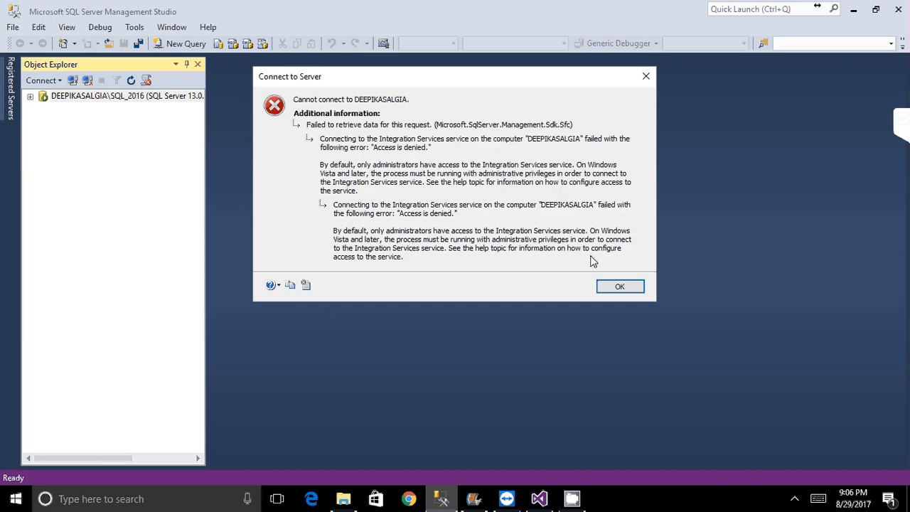
pyautogui.click(620, 286)
pyautogui.click(467, 273)
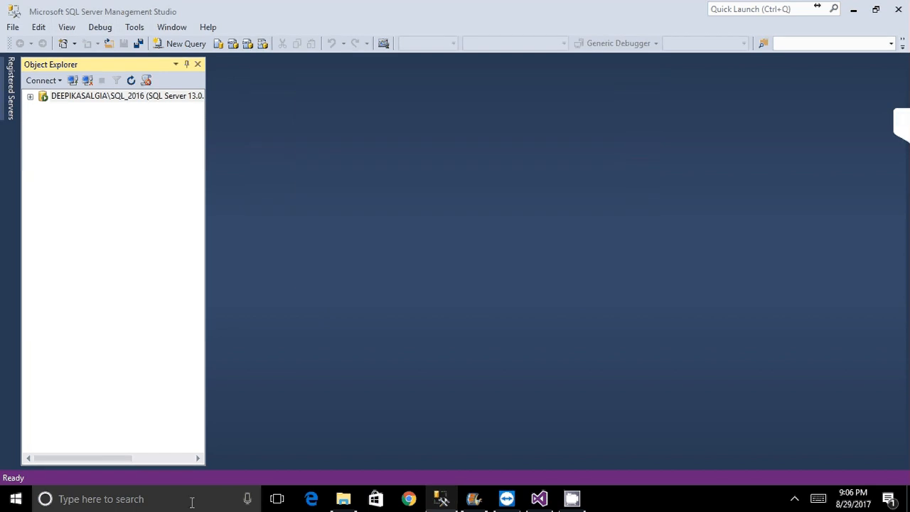
# Run Microsoft SQL Server Management Studio as administrator and connect to the local SQL_2016 database engine.
pyautogui.click(192, 503)
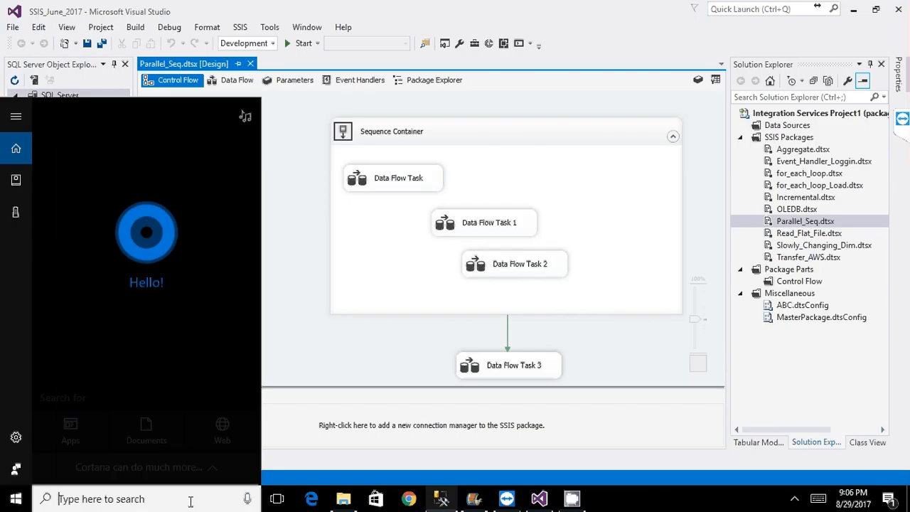
pyautogui.write('sql')
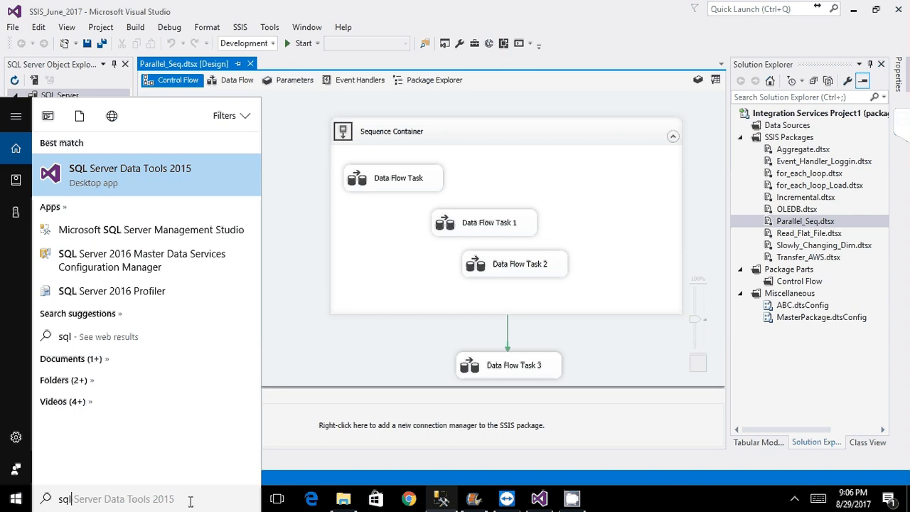
pyautogui.rightClick(147, 231)
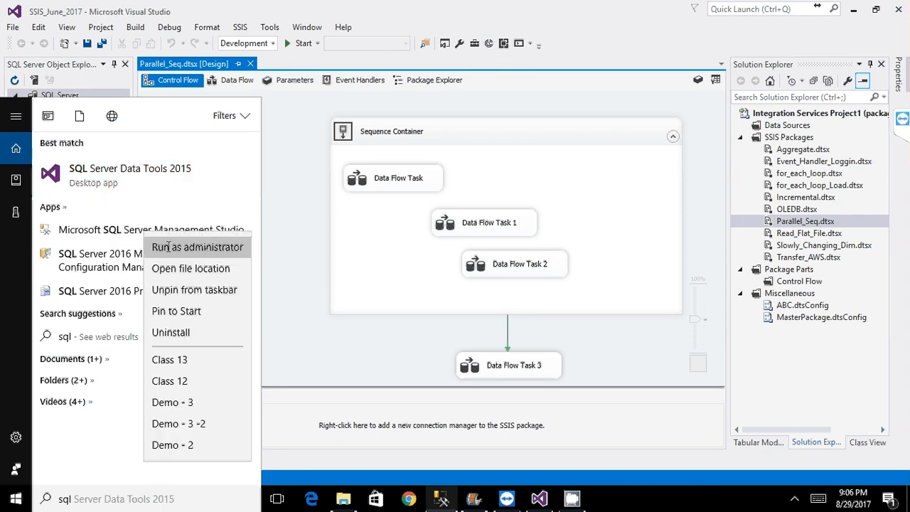
pyautogui.click(168, 247)
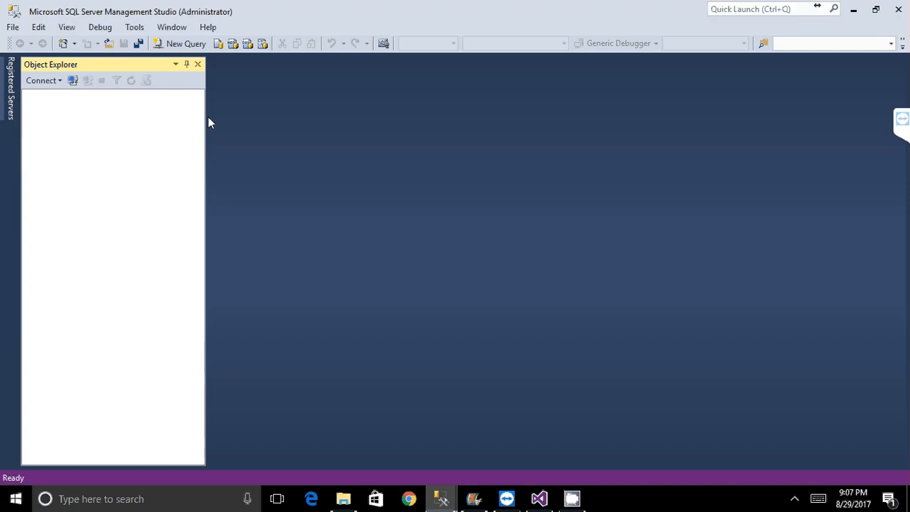
pyautogui.click(409, 266)
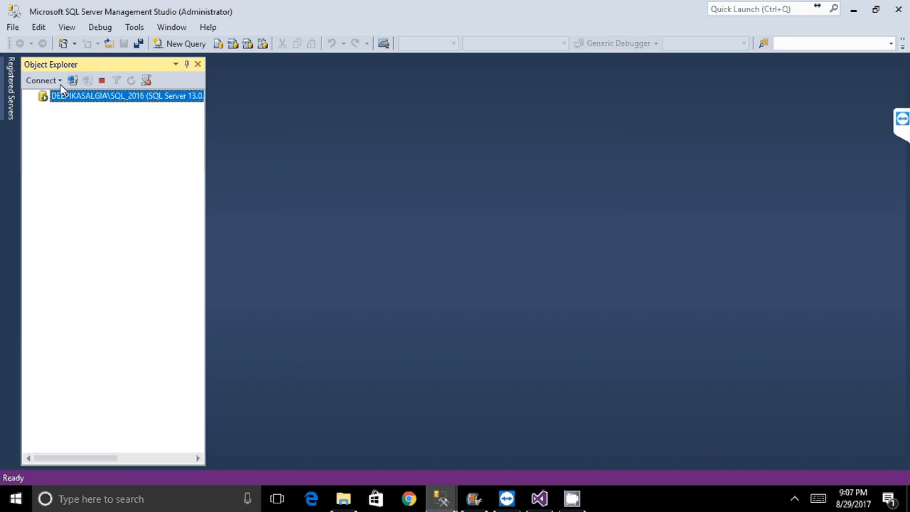
# Connect Object Explorer to the local Integration Services server.
pyautogui.click(60, 82)
pyautogui.click(55, 125)
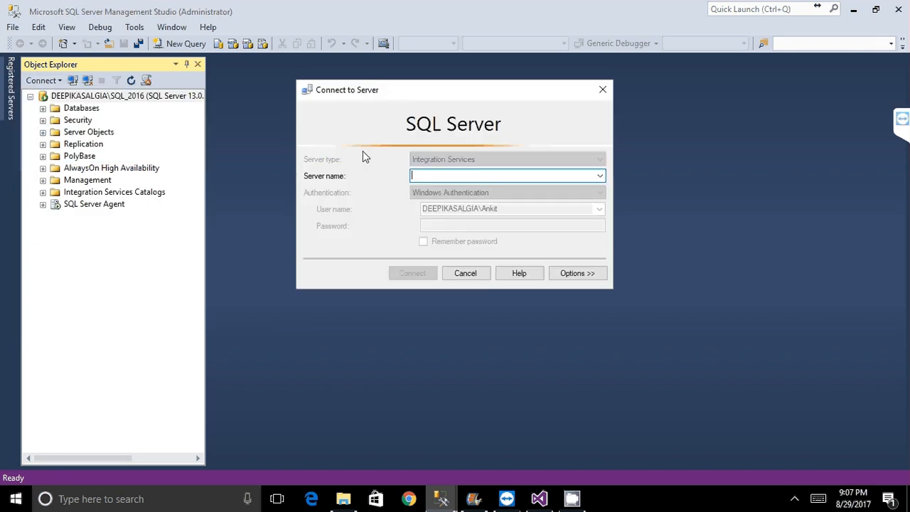
pyautogui.click(600, 176)
pyautogui.click(477, 188)
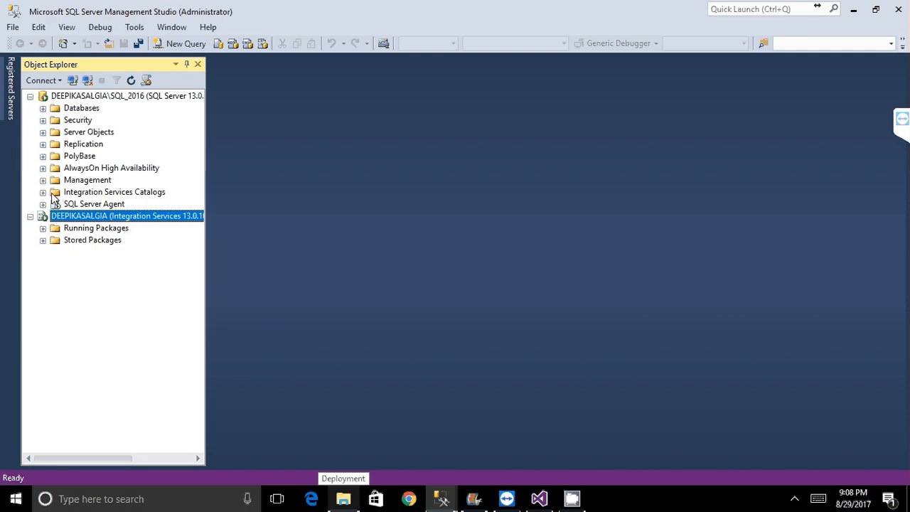
pyautogui.click(42, 81)
# Switch to File Explorer, open the Integration Services Project1 deployment manifest and select SQL Server deployment in the Package Installation Wizard.
pyautogui.hotkey('alt', 'Tab')
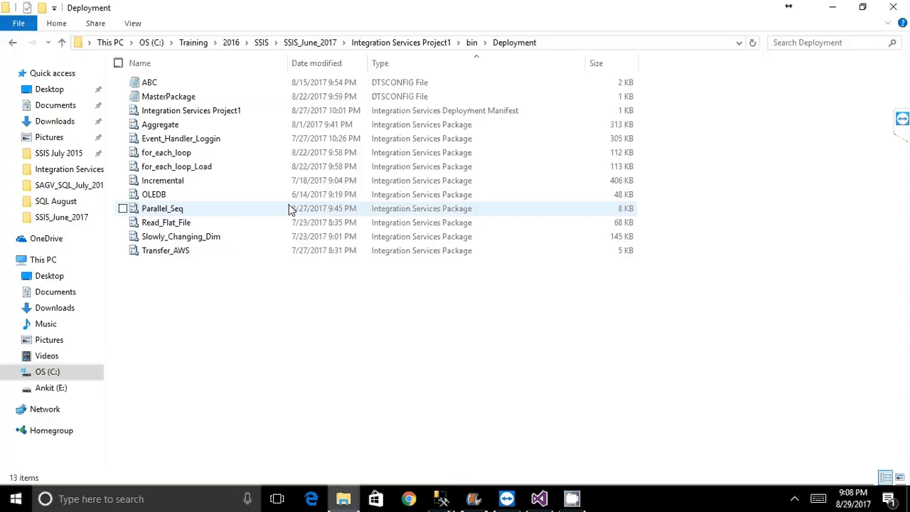
pyautogui.rightClick(202, 113)
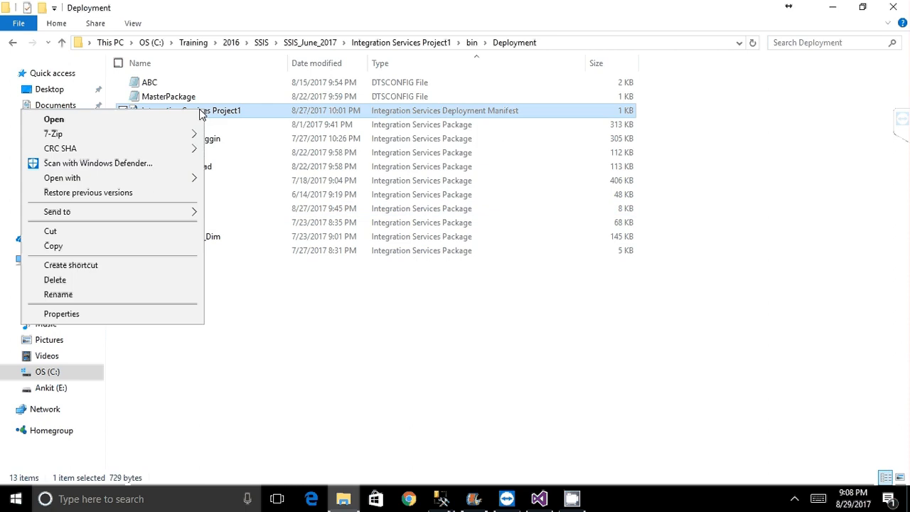
pyautogui.click(398, 139)
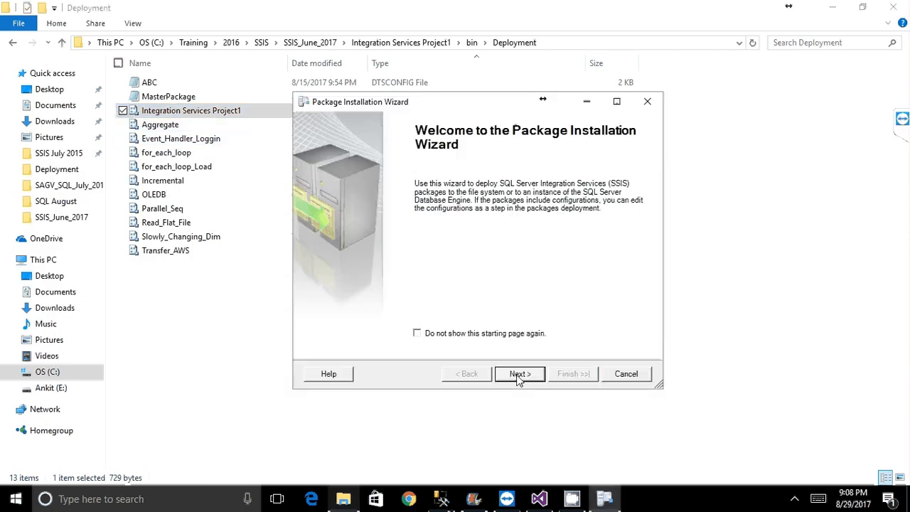
pyautogui.click(519, 377)
pyautogui.click(362, 236)
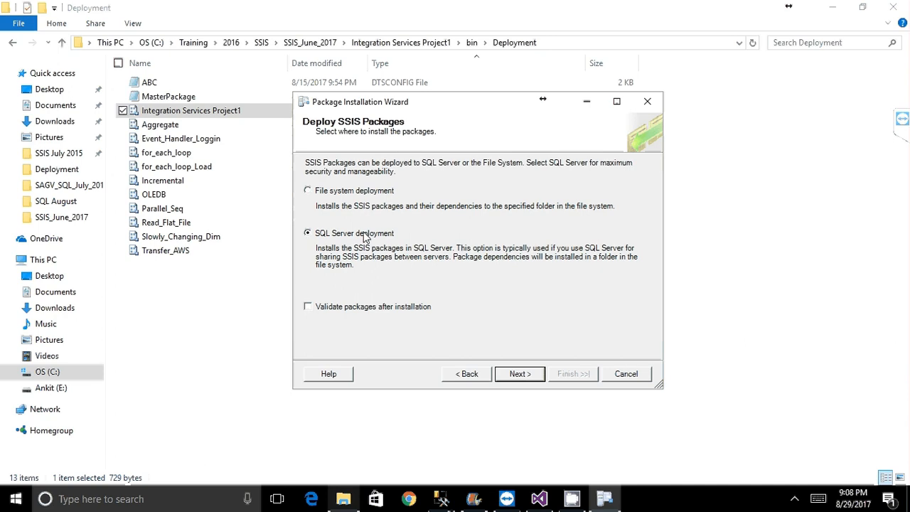
pyautogui.click(520, 374)
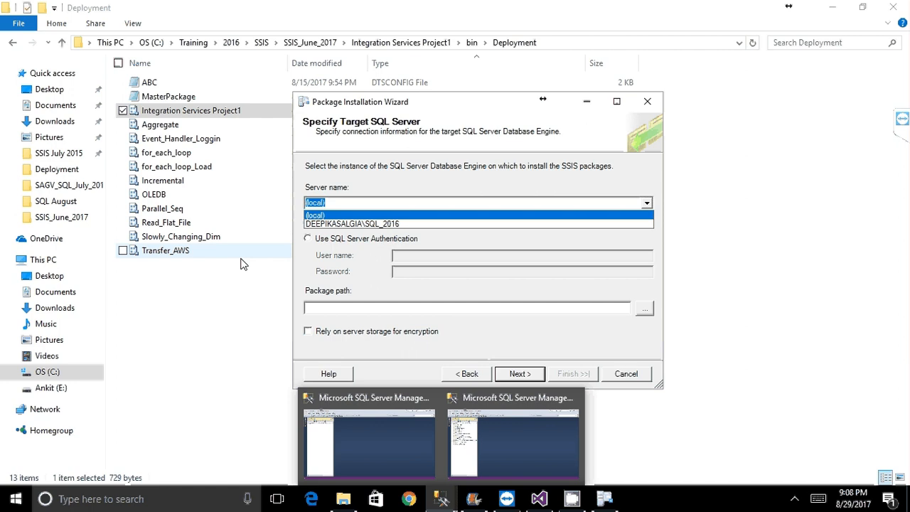
# Close the Management Studio window running without administrator rights and return to the administrator one.
pyautogui.click(369, 441)
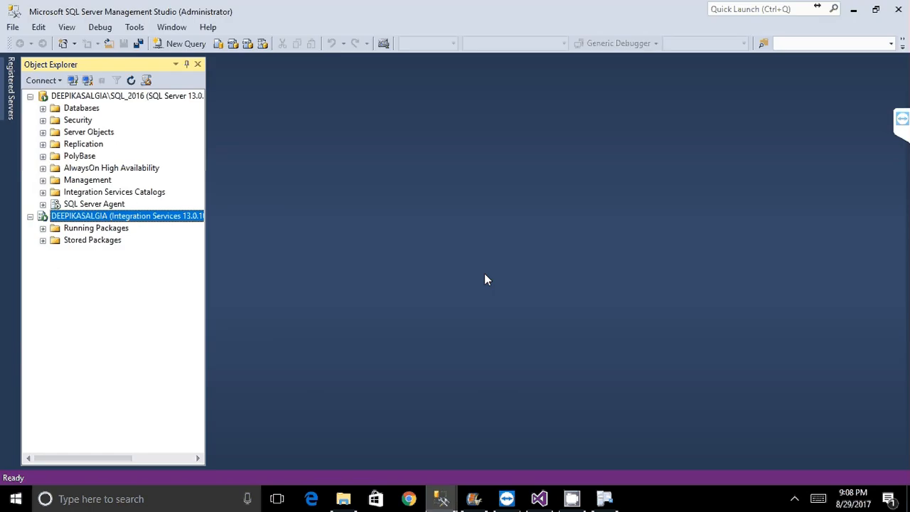
pyautogui.click(442, 501)
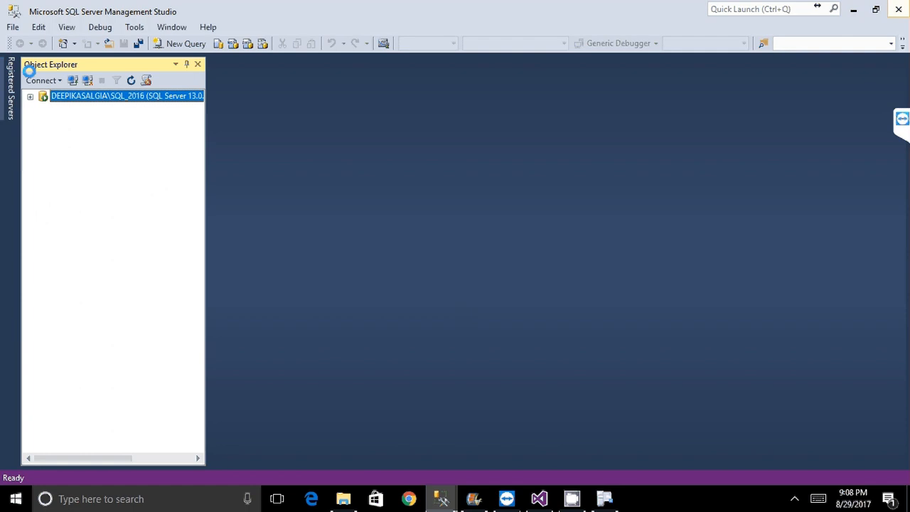
pyautogui.moveTo(443, 502)
pyautogui.click(520, 404)
# Copy the server name from the Integration Services connection dialog into the Package Installation Wizard's target server name.
pyautogui.click(52, 84)
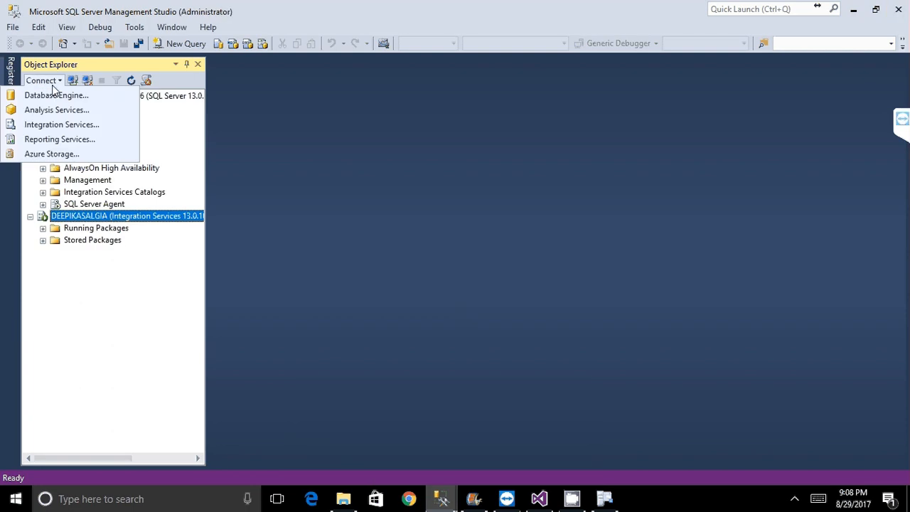
pyautogui.click(61, 124)
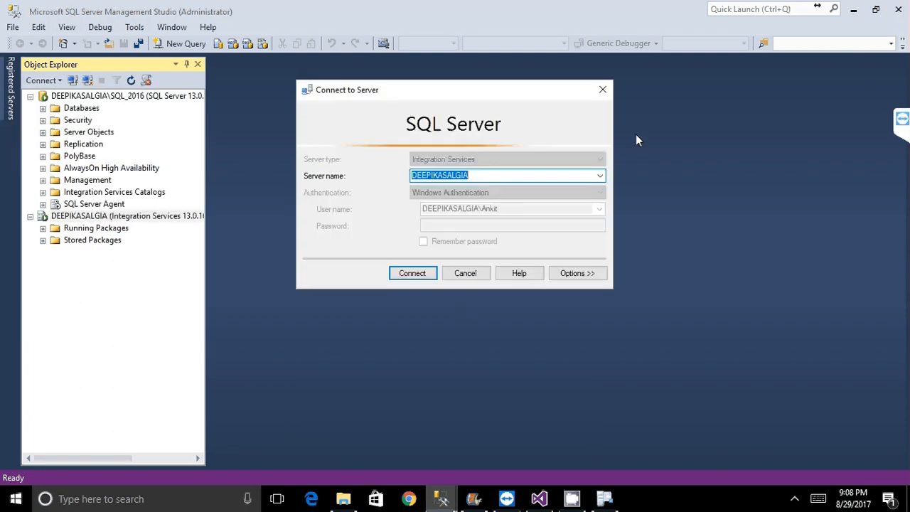
pyautogui.rightClick(450, 178)
pyautogui.press('Escape')
pyautogui.press('Return')
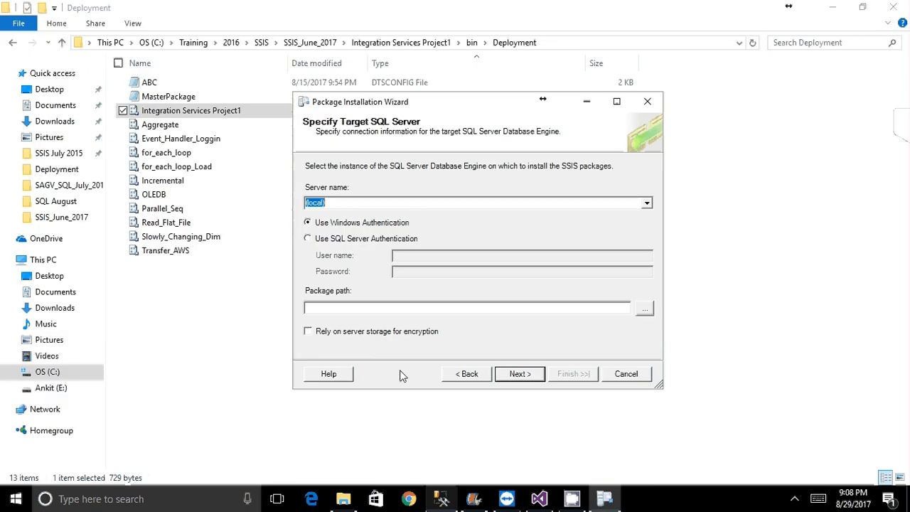
pyautogui.rightClick(338, 202)
pyautogui.click(366, 259)
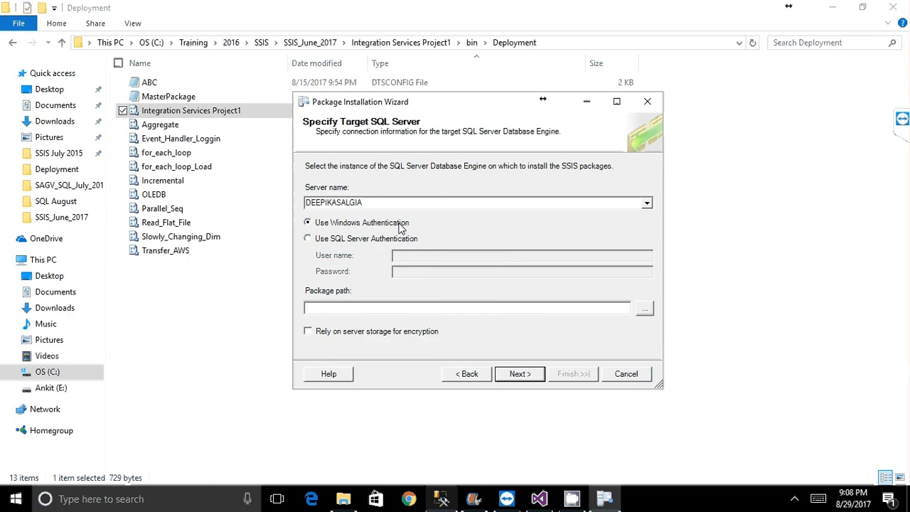
# Try to browse the target SQL Server for a package path.
pyautogui.click(646, 310)
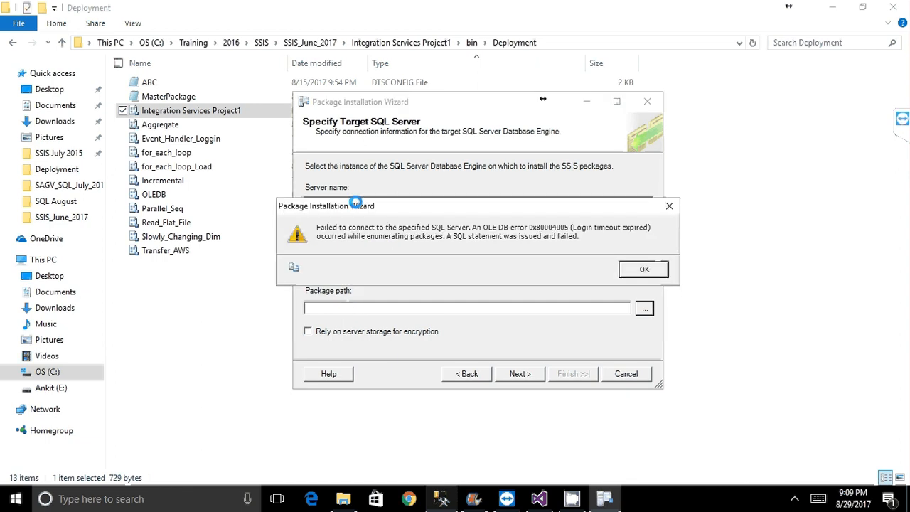
pyautogui.click(625, 272)
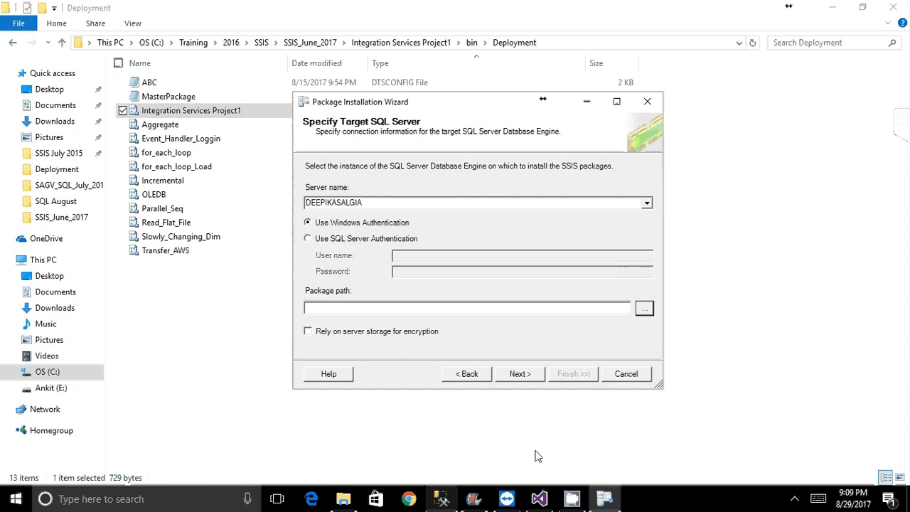
pyautogui.click(644, 309)
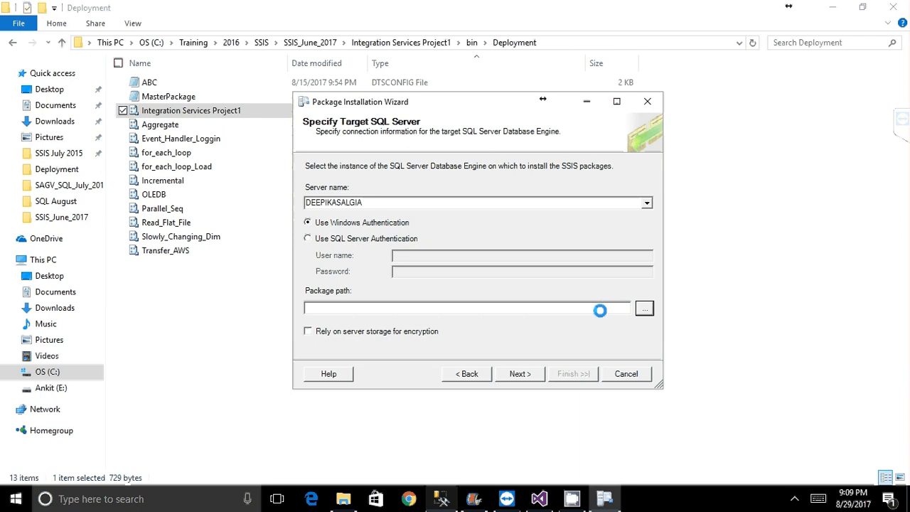
# Switch to the administrator Management Studio and expand the Stored Packages folder of the Integration Services server.
pyautogui.click(441, 500)
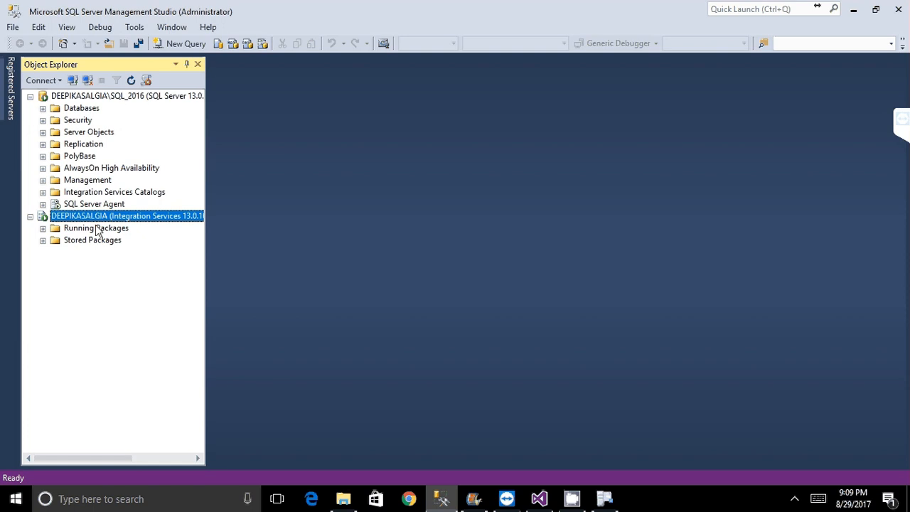
pyautogui.click(43, 241)
pyautogui.click(43, 229)
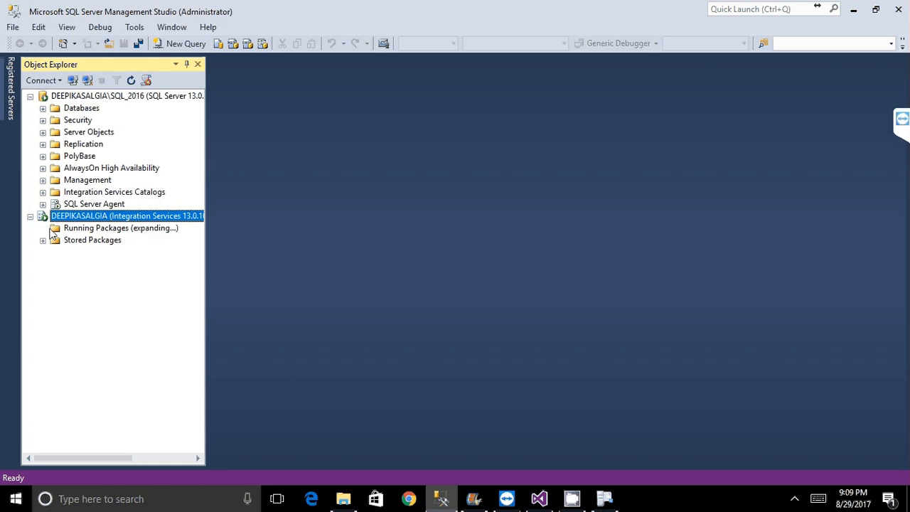
pyautogui.click(42, 240)
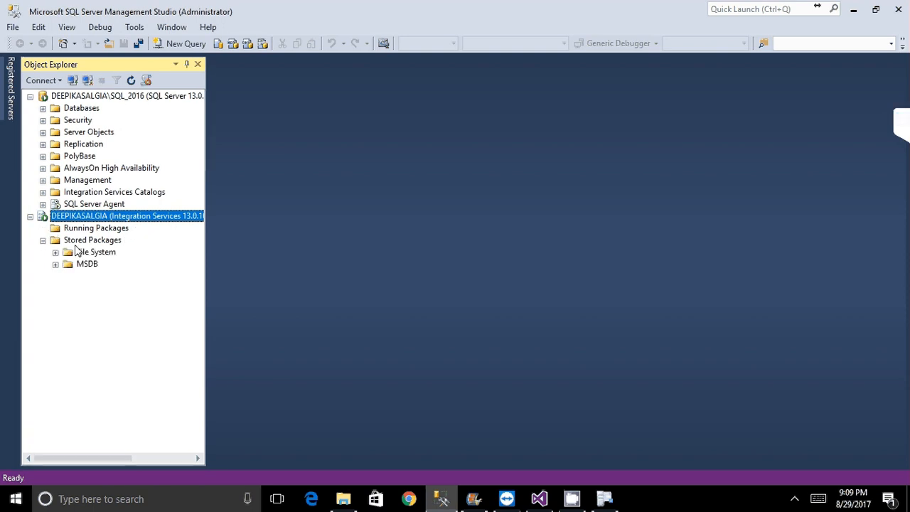
# Create a folder named SSIS_DataWareHouse in the File System folder of Stored Packages and expand File System.
pyautogui.rightClick(85, 241)
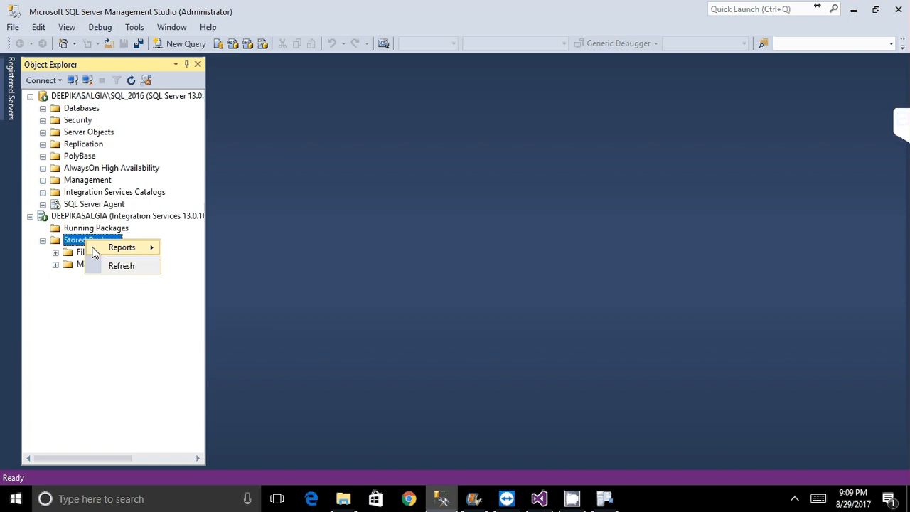
pyautogui.click(92, 252)
pyautogui.rightClick(94, 255)
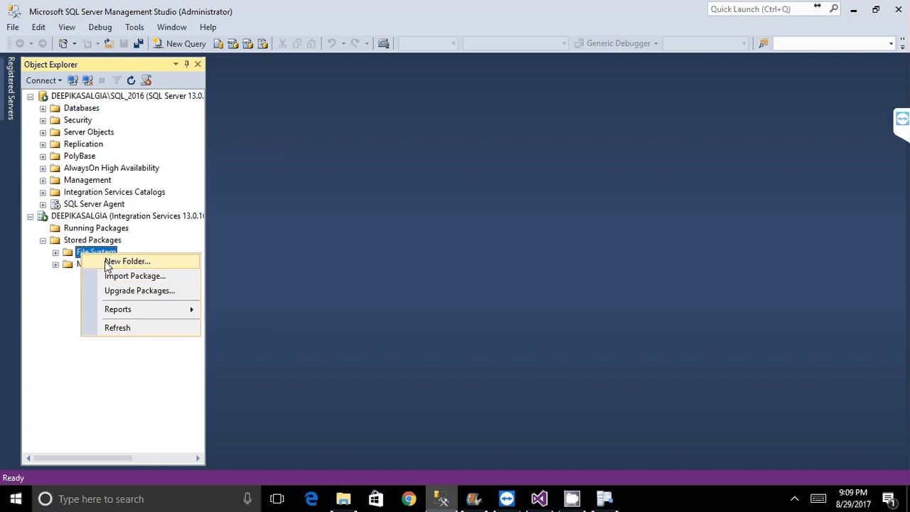
pyautogui.click(124, 262)
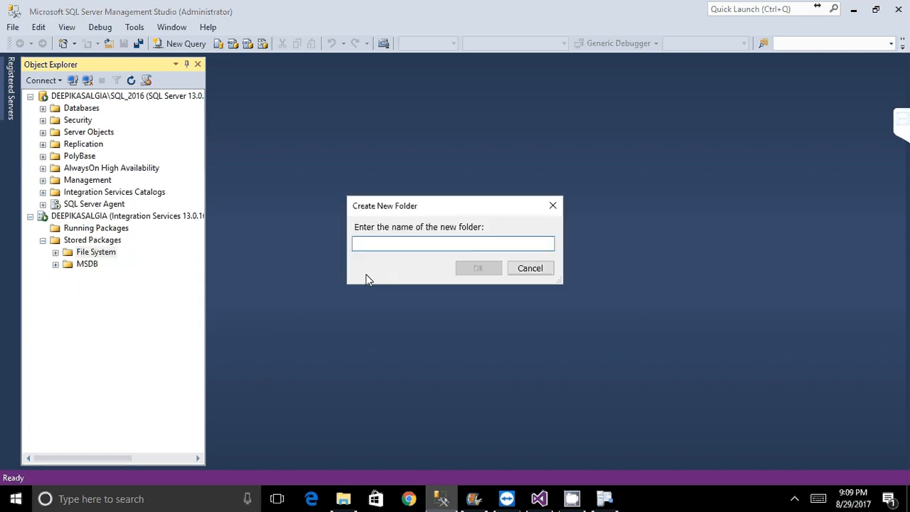
pyautogui.write('SSIS')
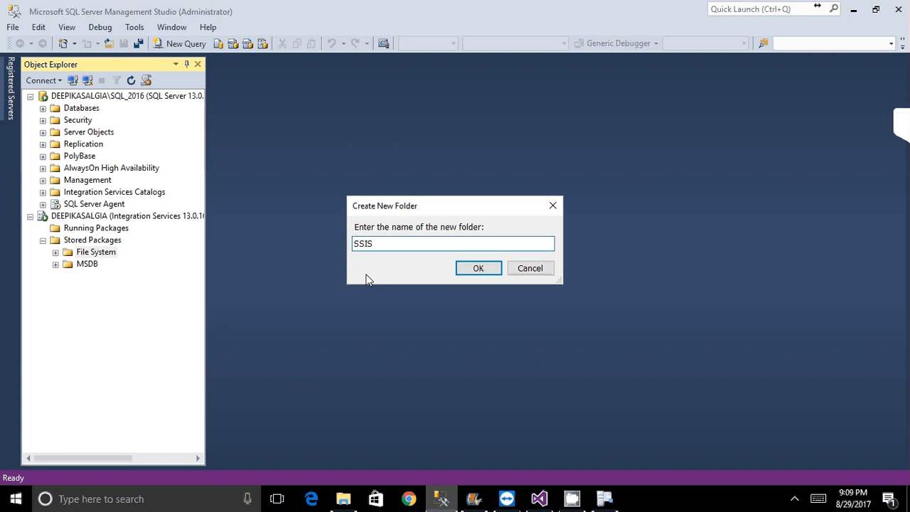
pyautogui.write('_DataWare')
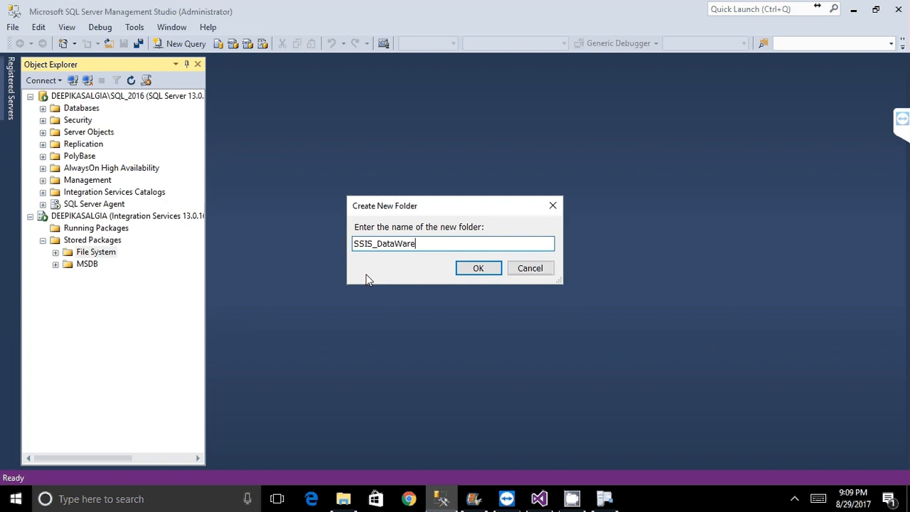
pyautogui.write('House')
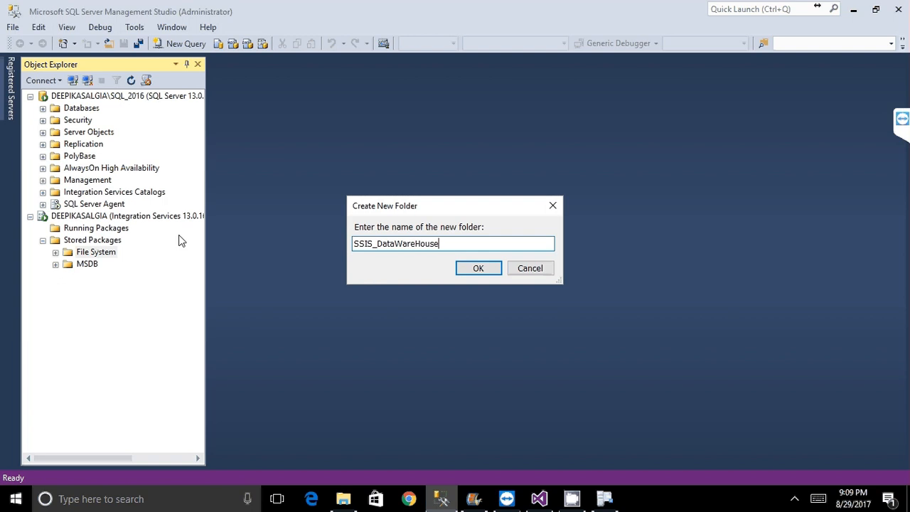
pyautogui.click(477, 271)
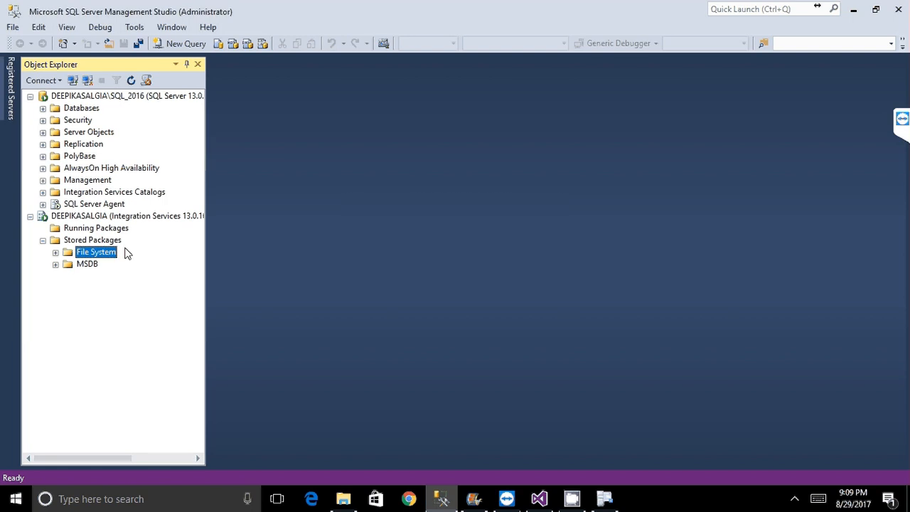
pyautogui.click(56, 253)
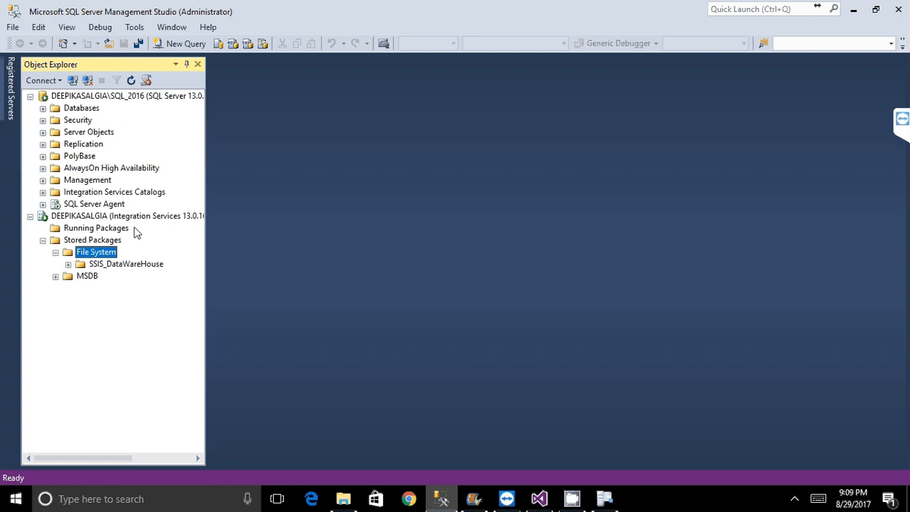
pyautogui.press('F5')
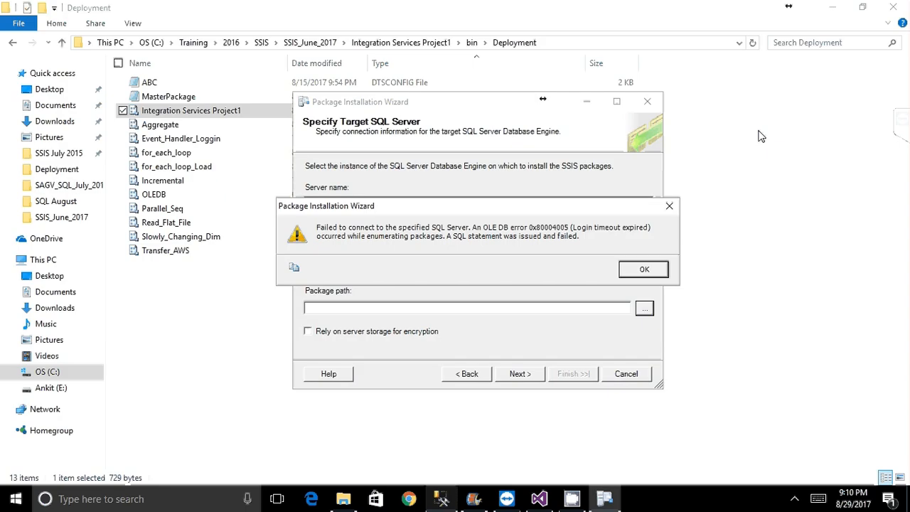
pyautogui.click(644, 269)
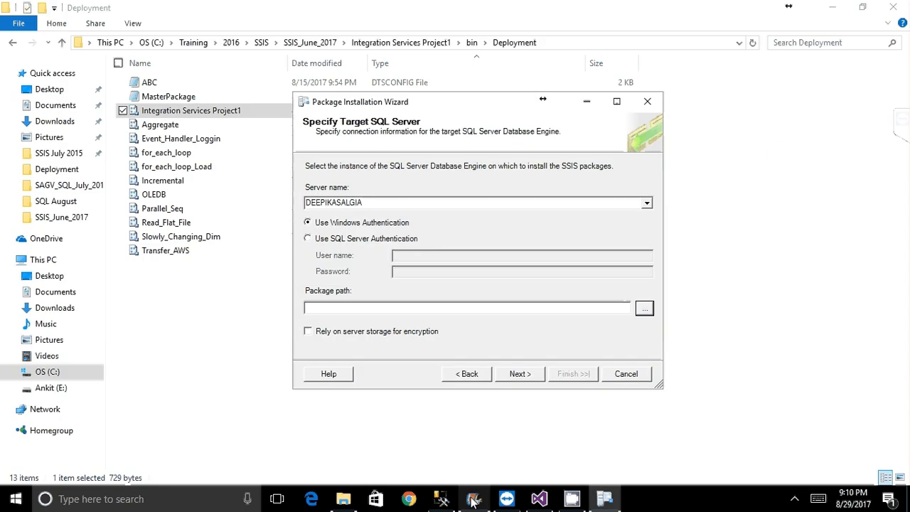
pyautogui.click(441, 499)
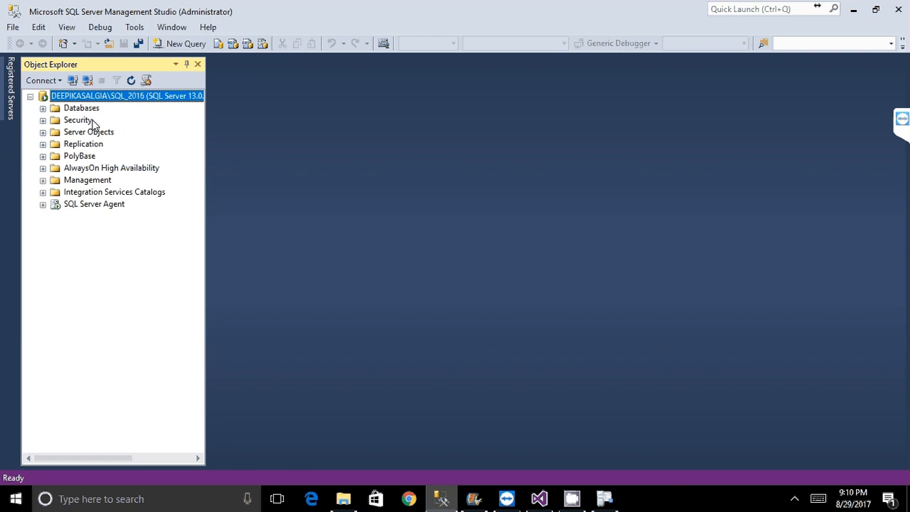
pyautogui.press('super')
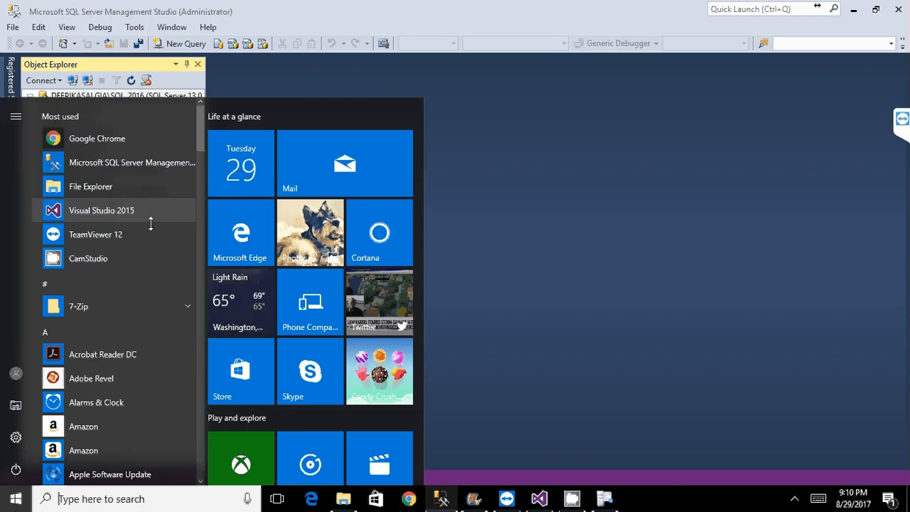
pyautogui.click(536, 192)
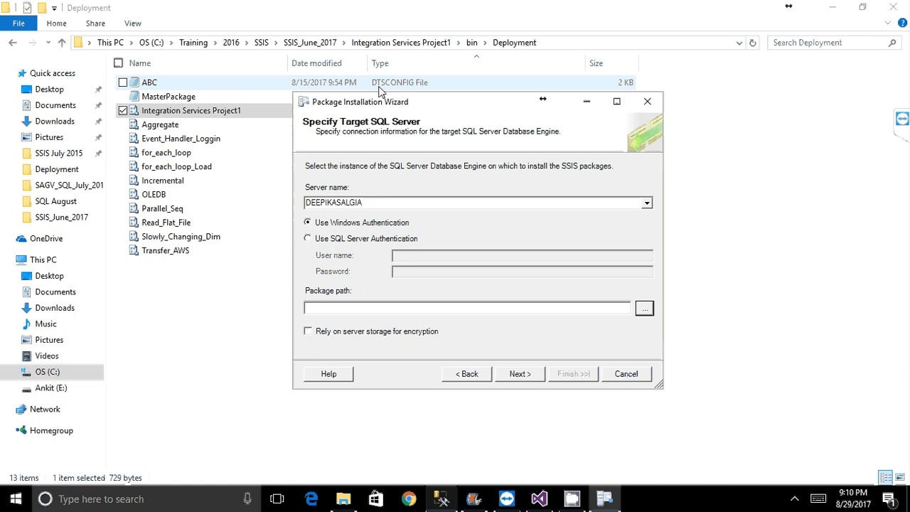
pyautogui.rightClick(234, 114)
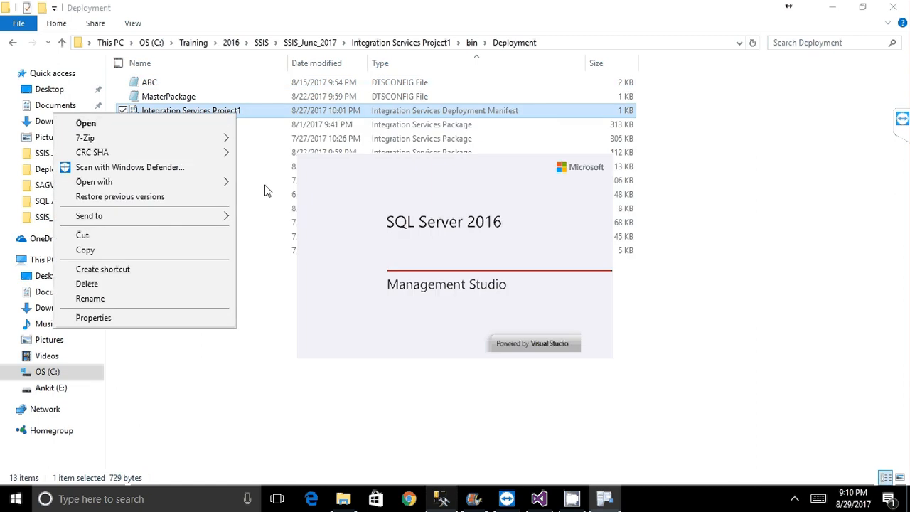
pyautogui.click(267, 190)
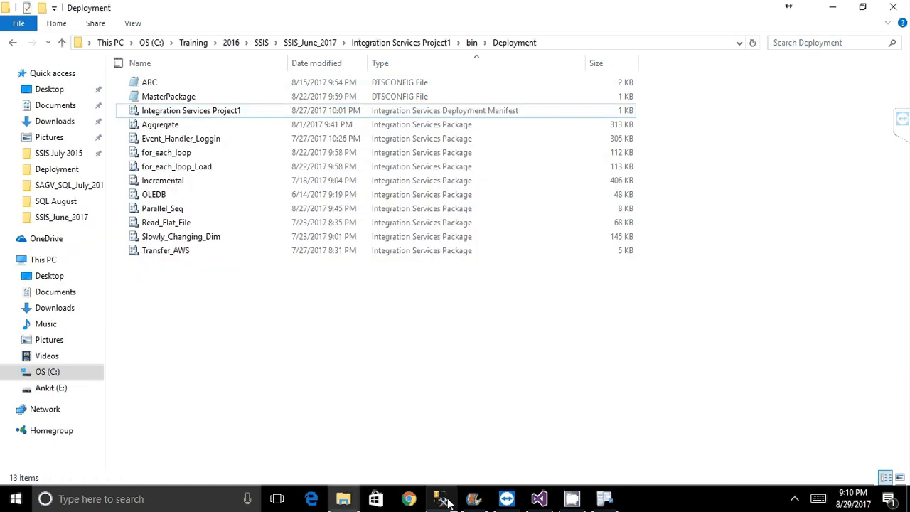
pyautogui.click(441, 499)
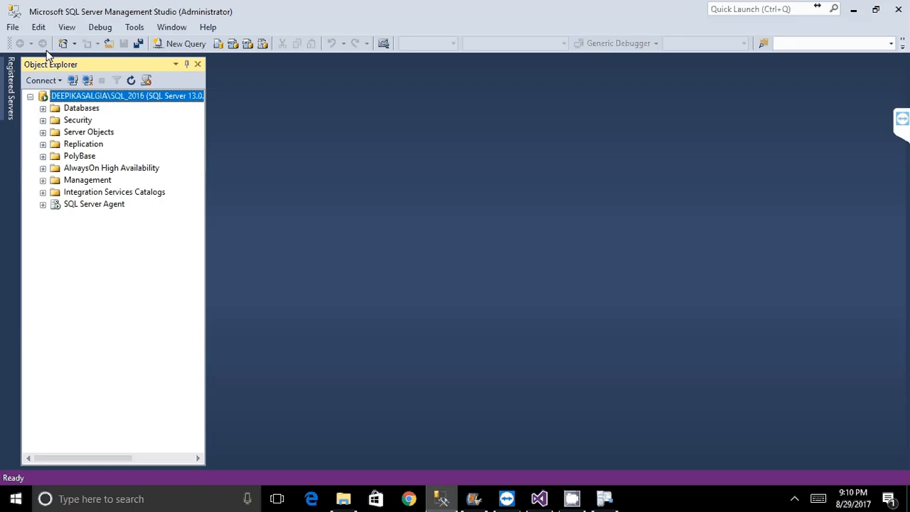
# Return to the Package Installation Wizard, dismiss the connection error and set the target server name to the SQL_2016 named instance.
pyautogui.hotkey('alt', 'Tab')
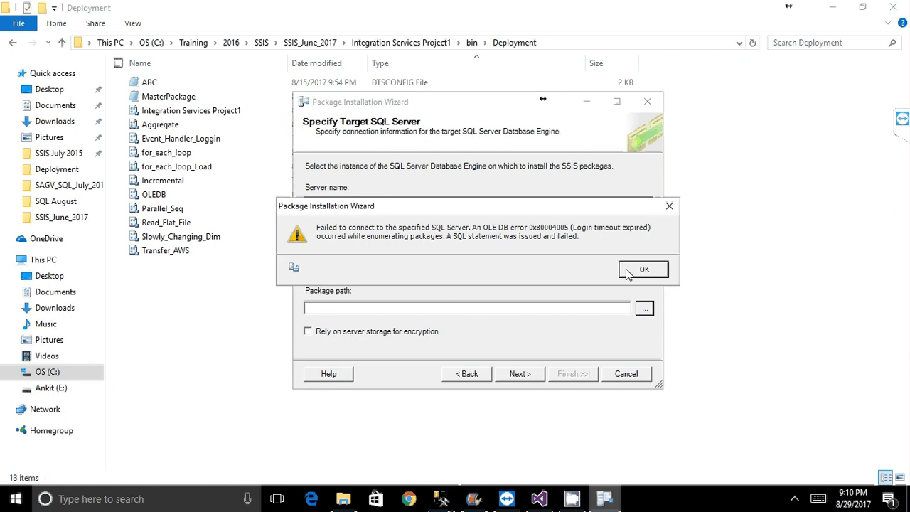
pyautogui.click(629, 274)
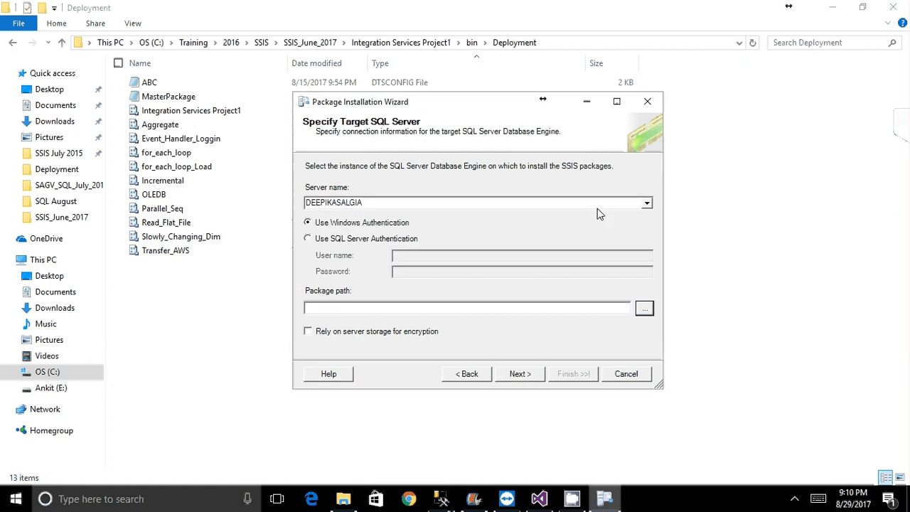
pyautogui.click(594, 204)
pyautogui.click(405, 204)
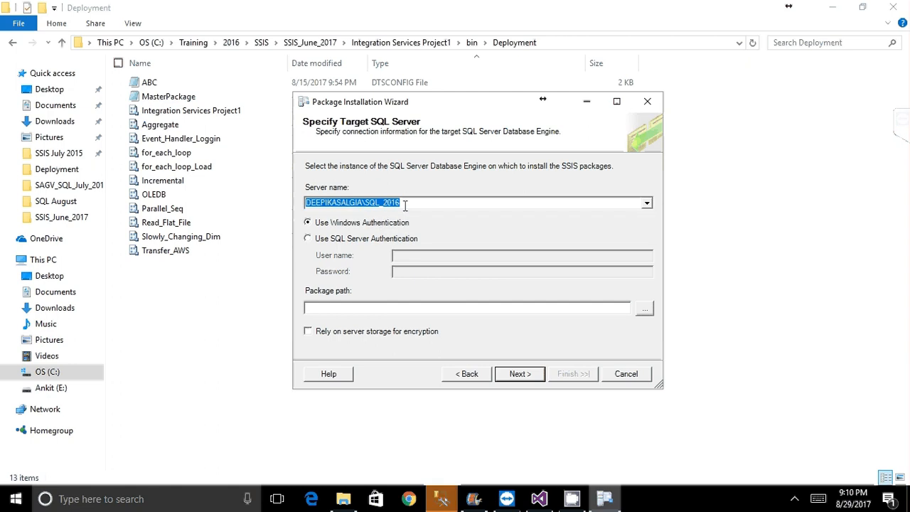
pyautogui.click(404, 205)
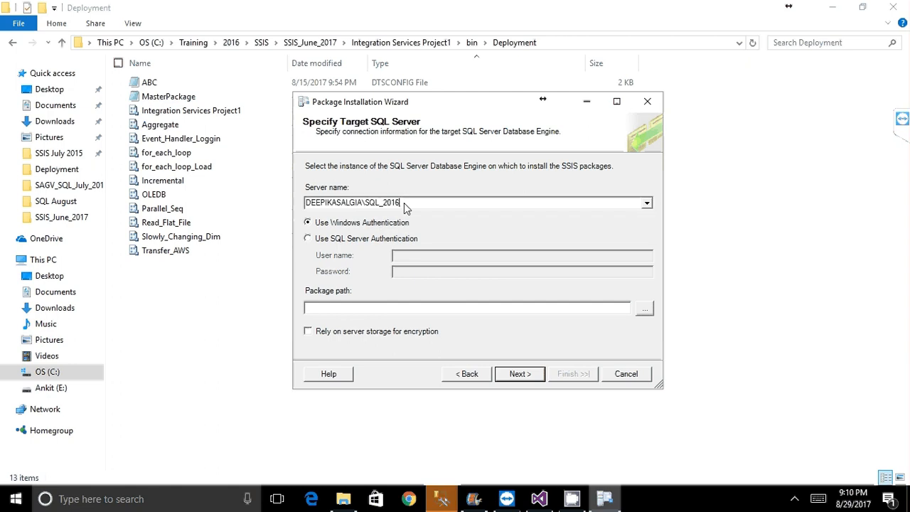
pyautogui.doubleClick(393, 207)
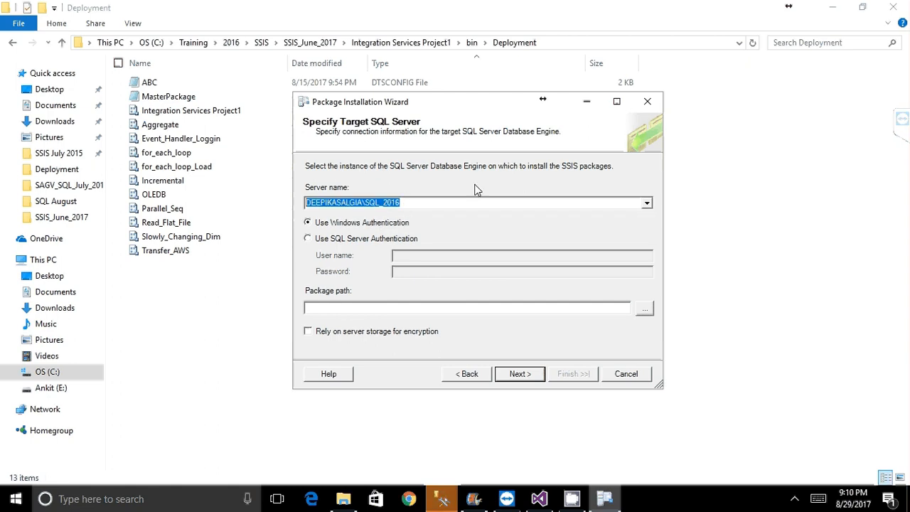
# Browse the SSIS package folders on the target server and choose Data Collector as the package path.
pyautogui.click(650, 309)
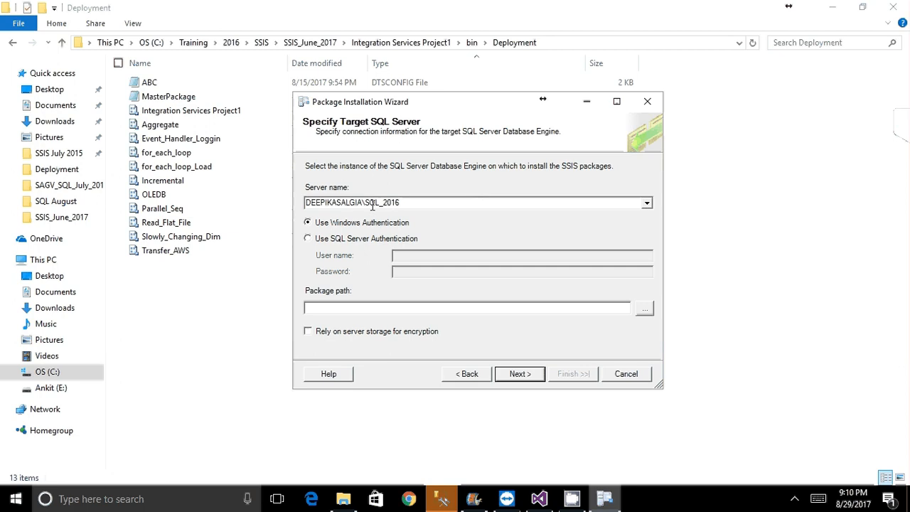
pyautogui.click(646, 310)
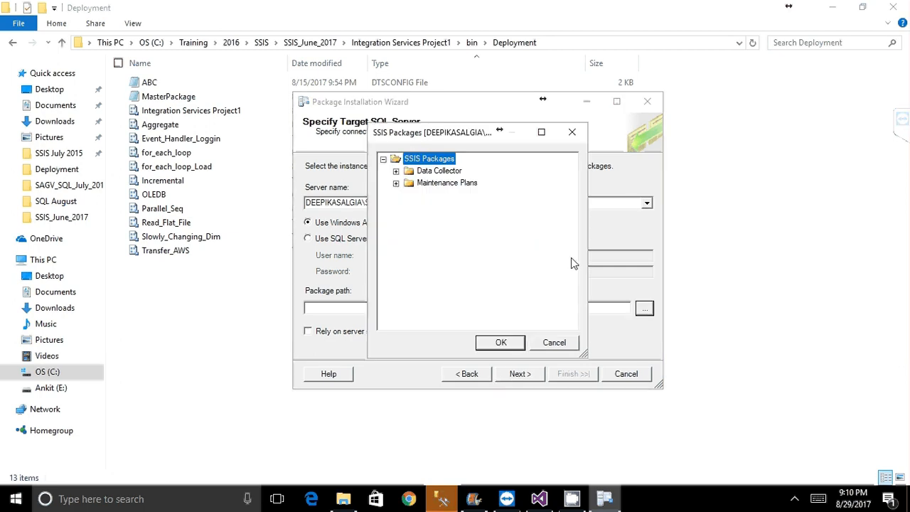
pyautogui.click(396, 171)
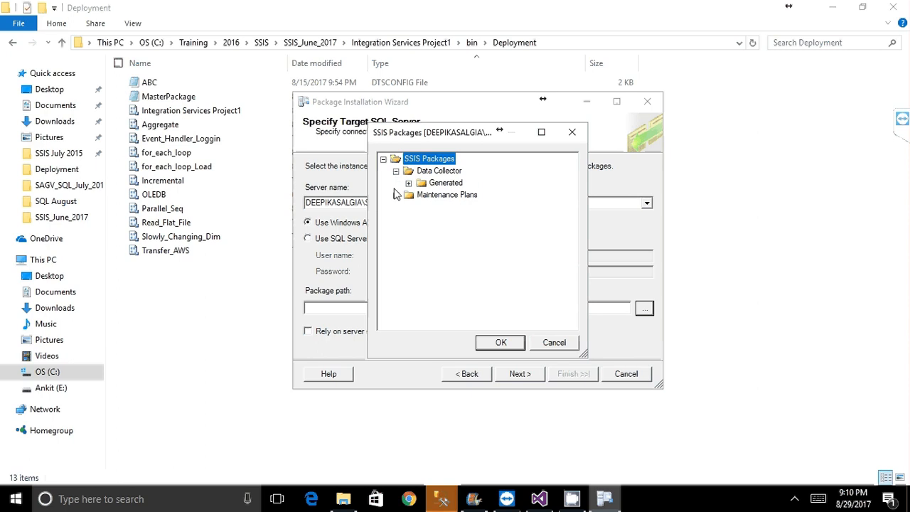
pyautogui.click(396, 172)
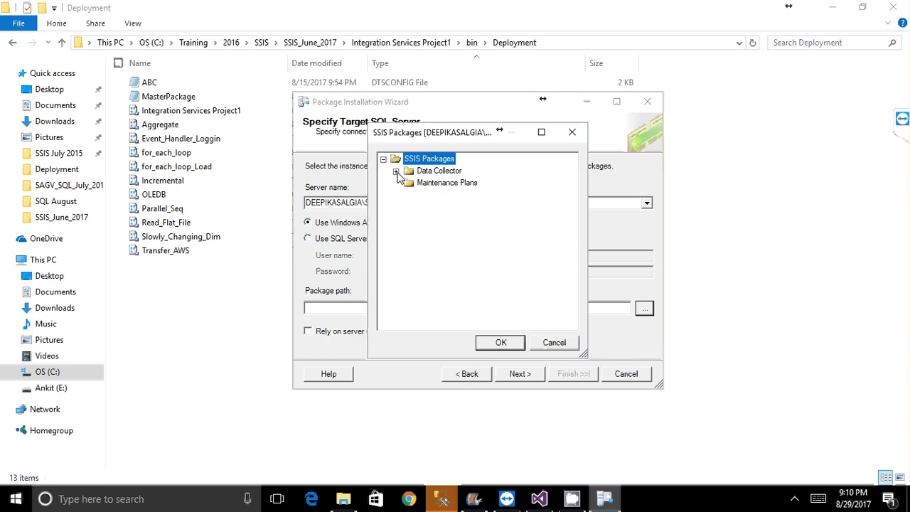
pyautogui.click(396, 172)
pyautogui.click(397, 173)
pyautogui.click(425, 175)
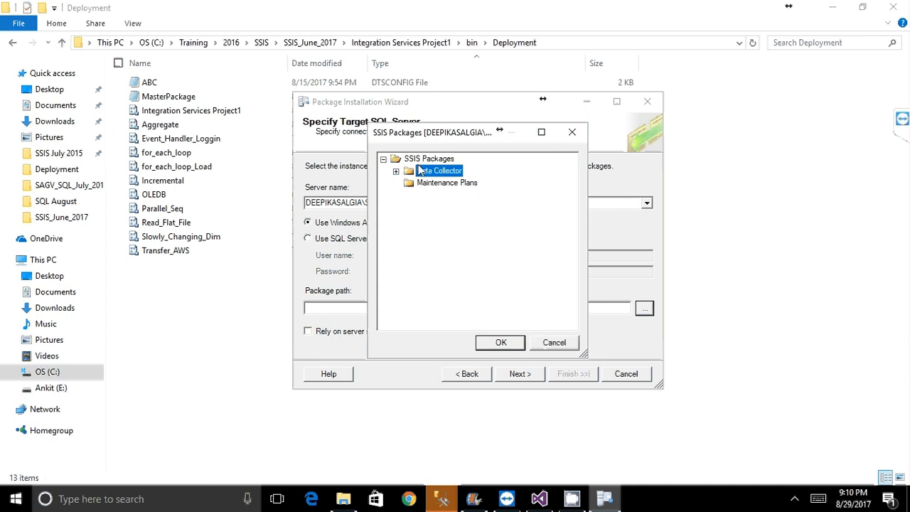
pyautogui.doubleClick(420, 171)
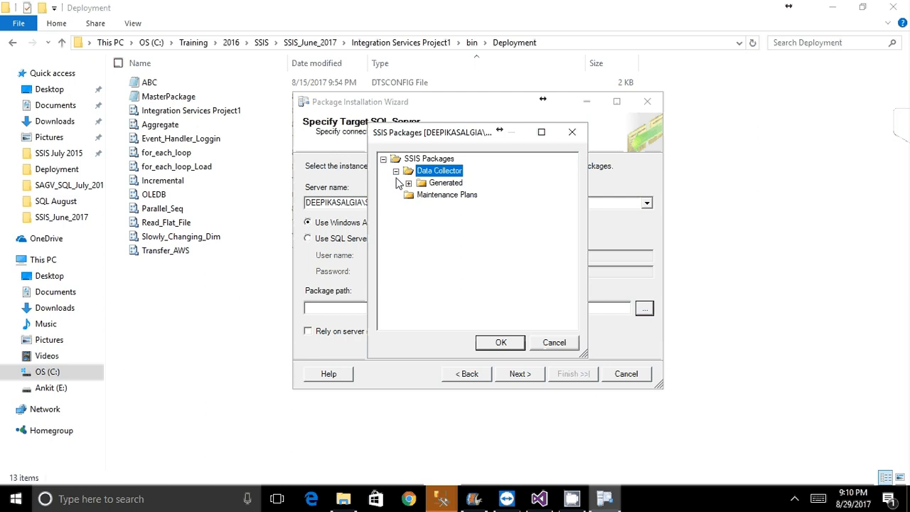
pyautogui.click(395, 172)
pyautogui.click(435, 159)
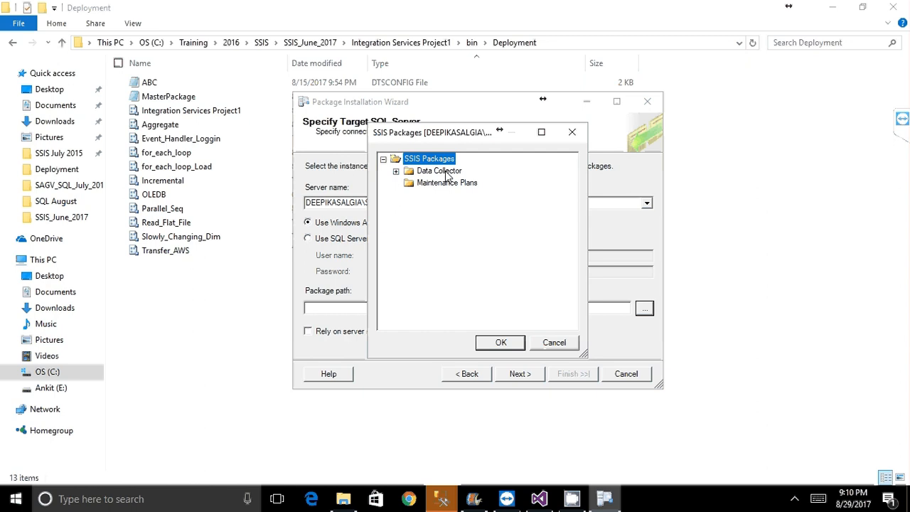
pyautogui.click(431, 172)
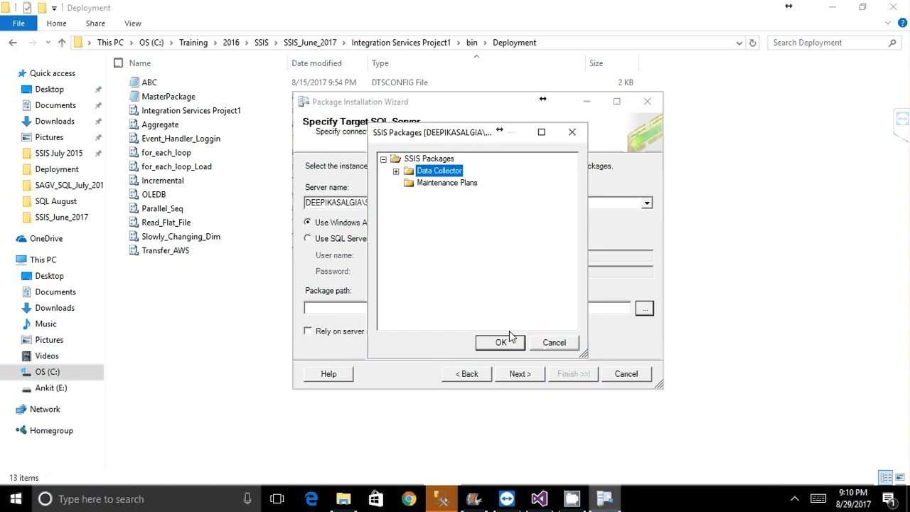
pyautogui.click(504, 340)
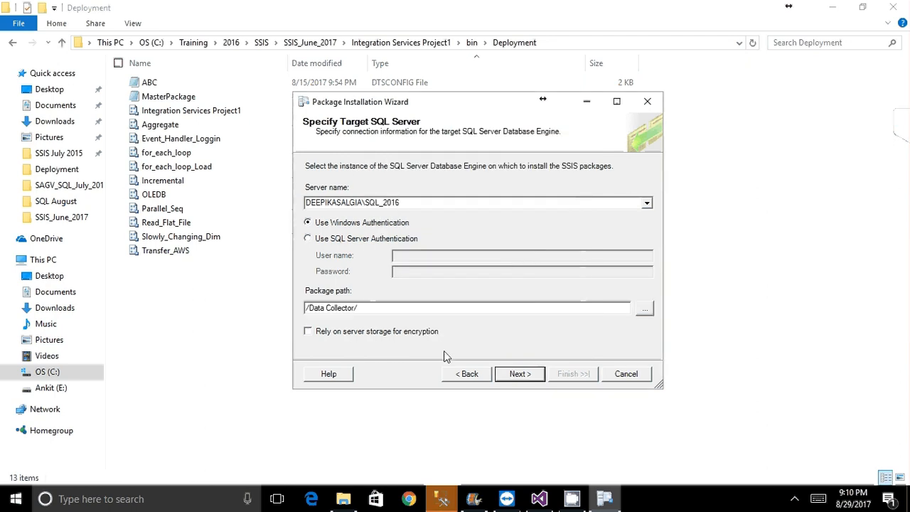
# Browse the target server's SSIS package folders and inspect the contents of Data Collector.
pyautogui.click(643, 309)
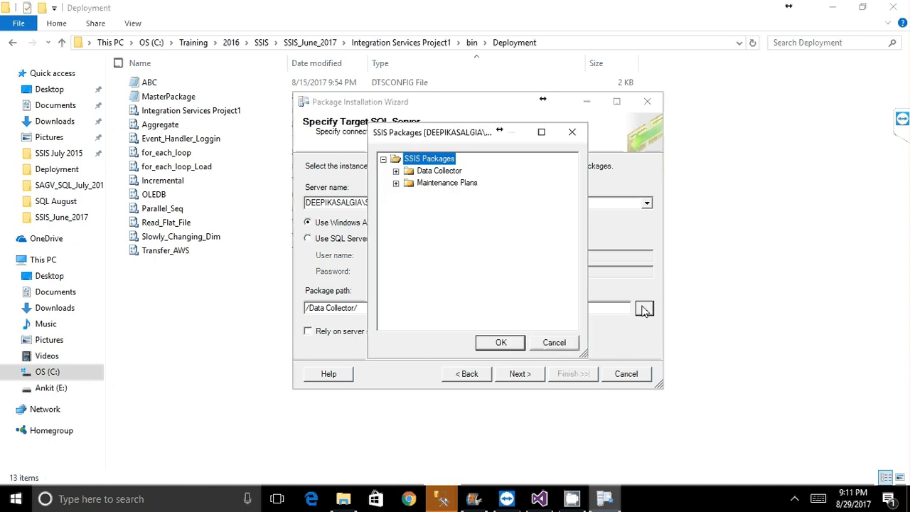
pyautogui.click(416, 172)
pyautogui.click(396, 171)
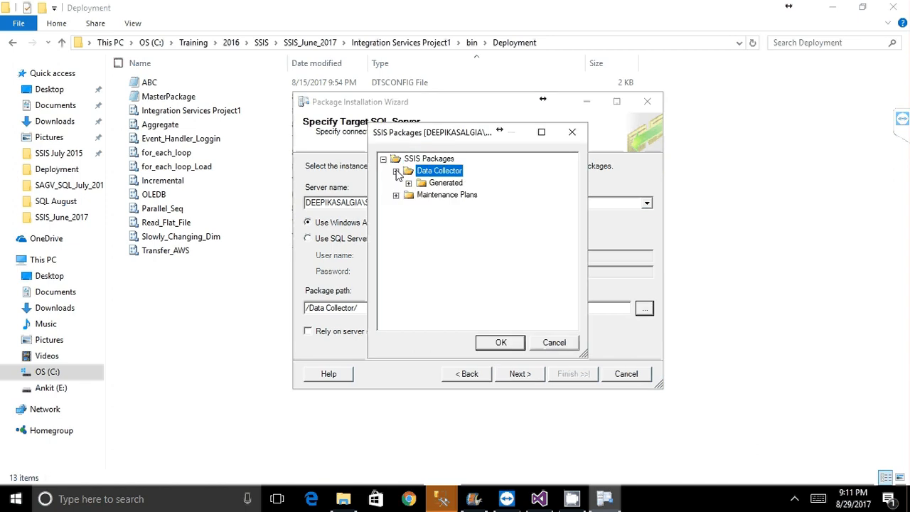
pyautogui.click(396, 171)
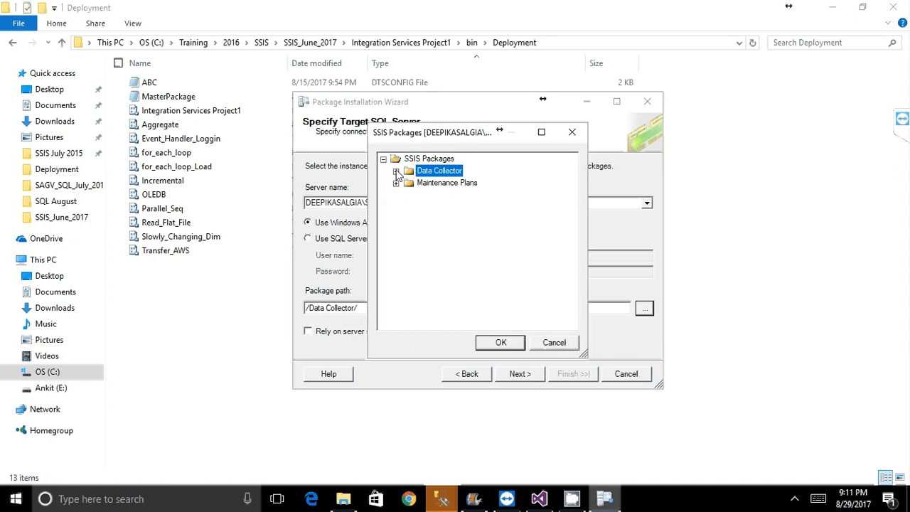
# Switch to the administrator Management Studio and connect Object Explorer to the local Integration Services server.
pyautogui.click(441, 499)
pyautogui.click(497, 441)
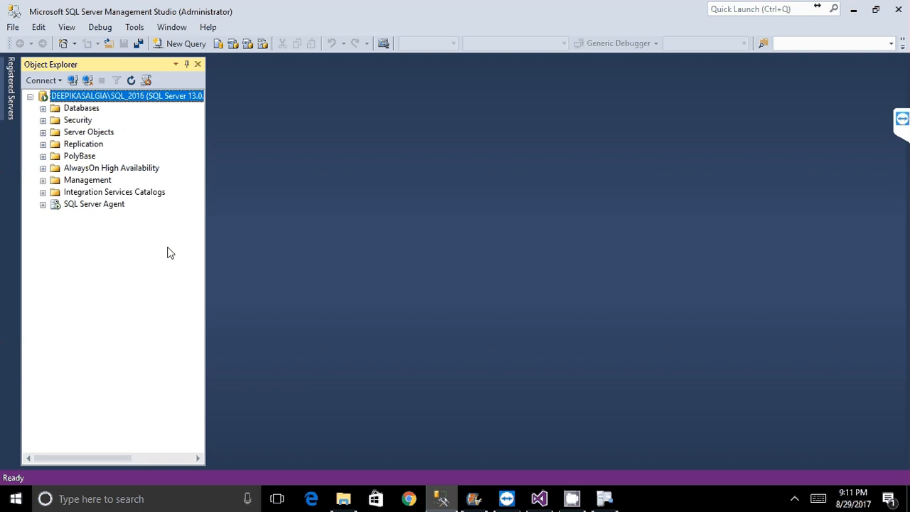
pyautogui.click(42, 81)
pyautogui.click(44, 125)
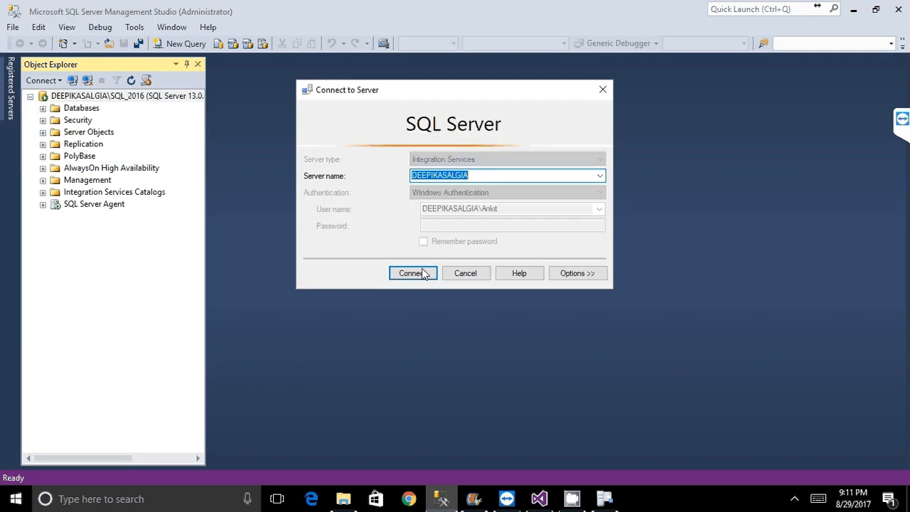
pyautogui.click(413, 273)
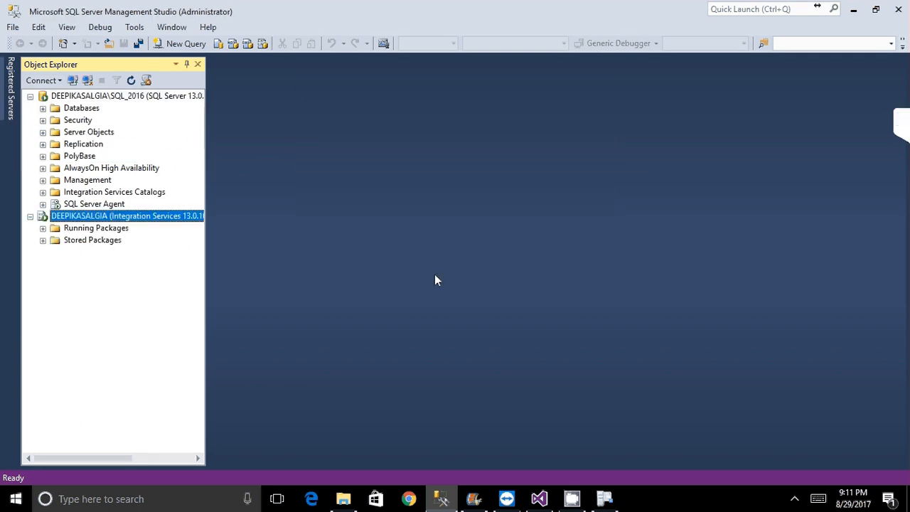
# Expand File System and MSDB under Stored Packages and delete the SSIS_DataWareHouse folder from File System.
pyautogui.click(43, 241)
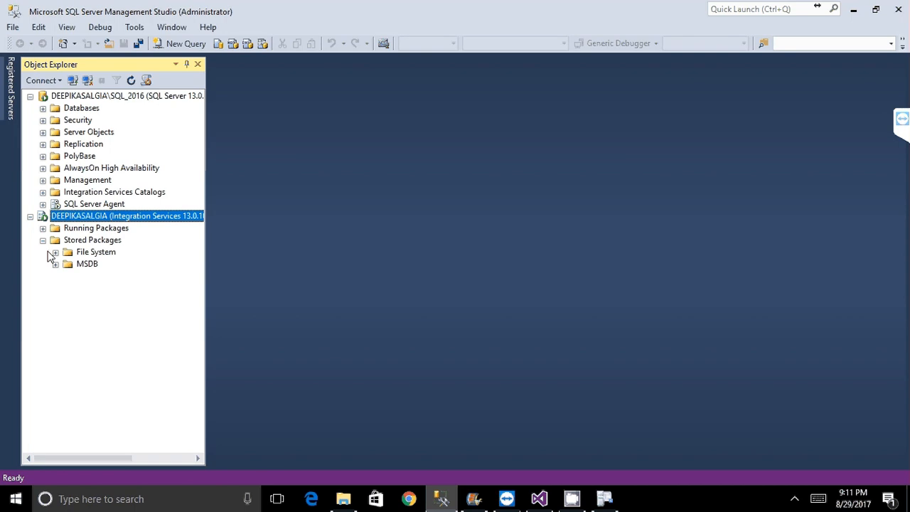
pyautogui.click(55, 252)
pyautogui.click(55, 276)
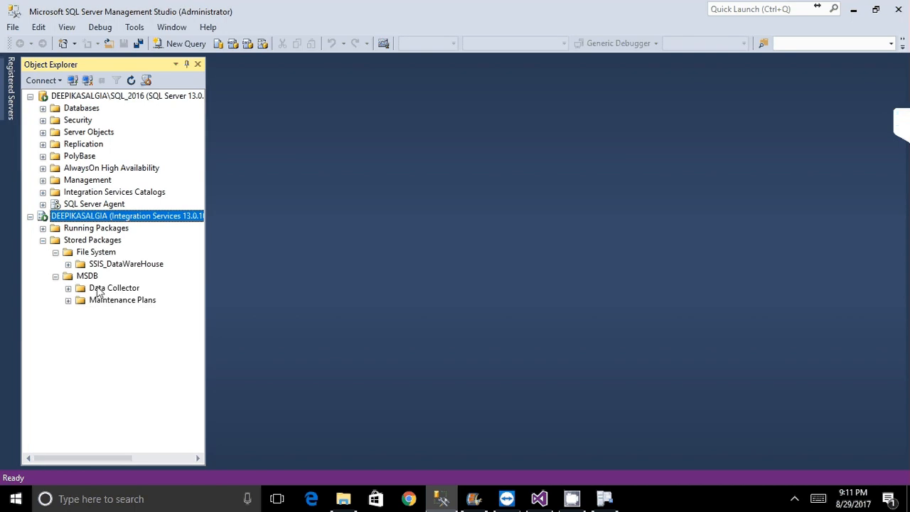
pyautogui.rightClick(125, 265)
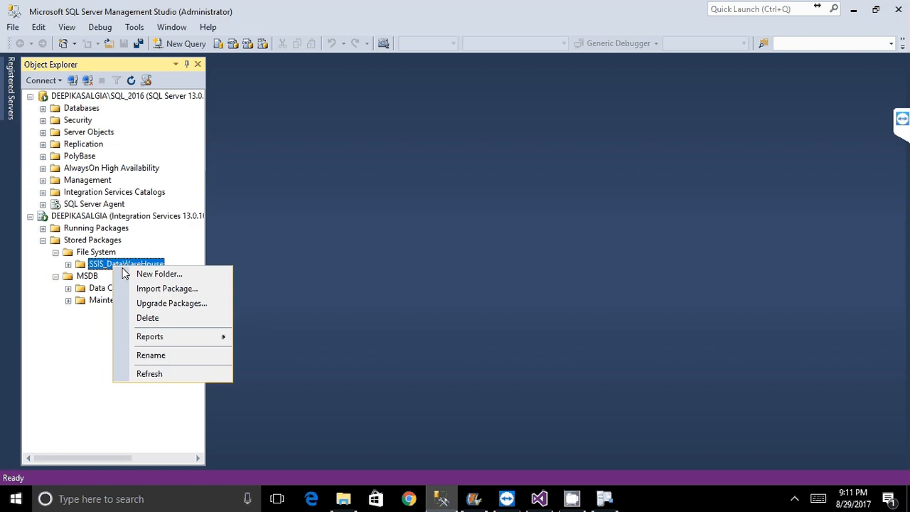
pyautogui.click(148, 319)
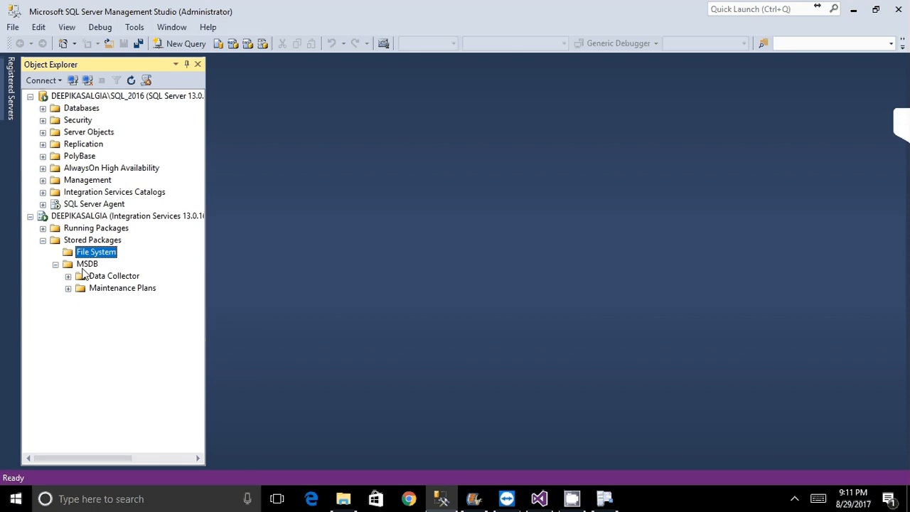
# Create a folder named SSIS_DataWareHouse under MSDB in Stored Packages and refresh MSDB.
pyautogui.write('SSI')
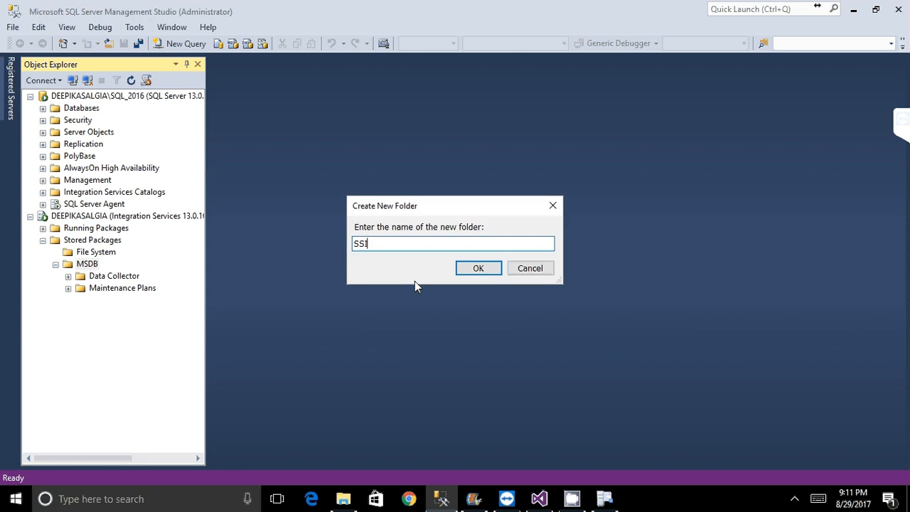
pyautogui.write('S_Data')
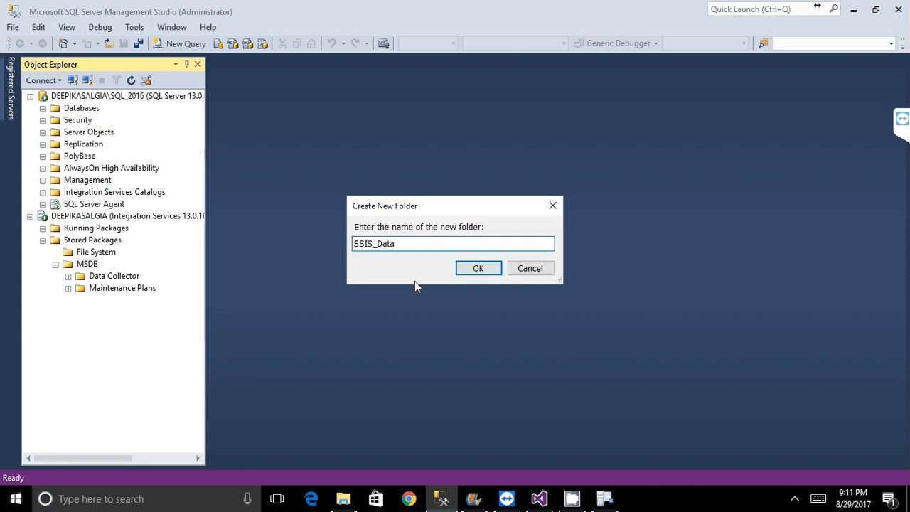
pyautogui.write('WareHo')
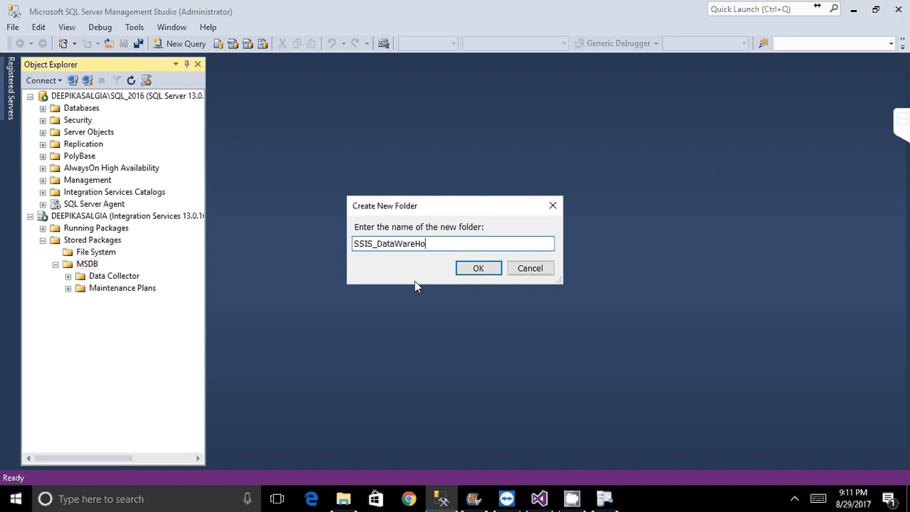
pyautogui.write('use')
pyautogui.press('Return')
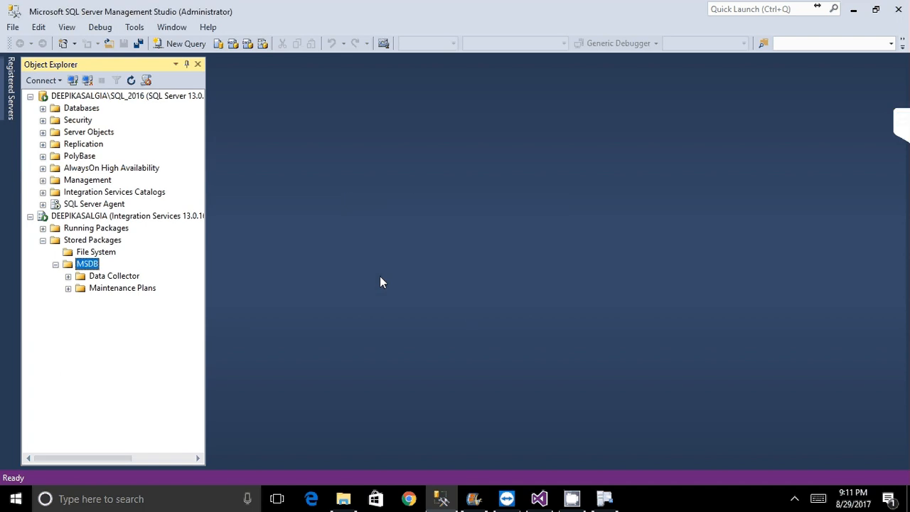
pyautogui.rightClick(88, 267)
pyautogui.click(114, 337)
# Return to the Package Installation Wizard, choose SSIS_DataWareHouse as the package path and continue to the installation folder page.
pyautogui.moveTo(473, 498)
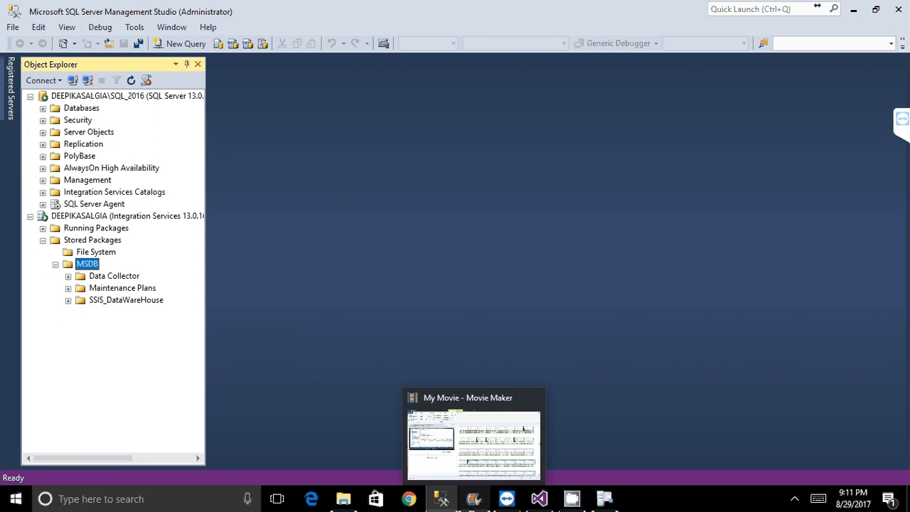
pyautogui.moveTo(606, 502)
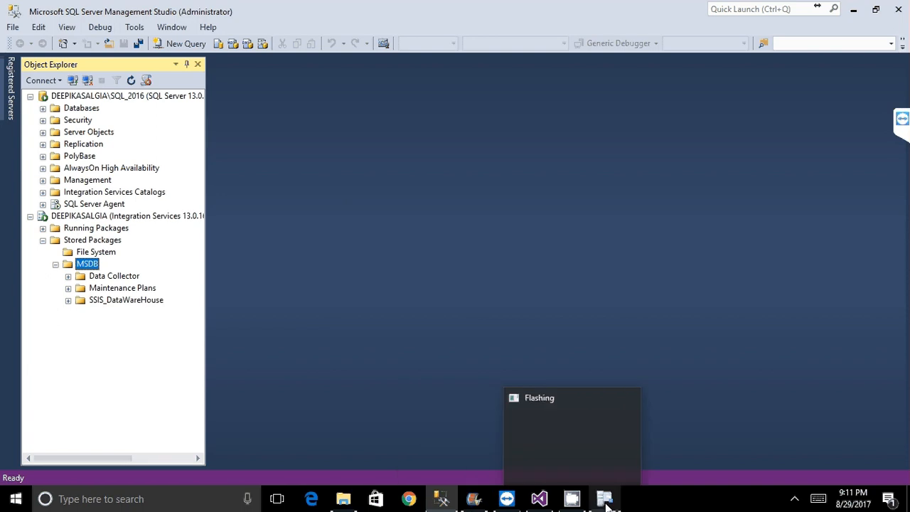
pyautogui.click(606, 501)
pyautogui.click(554, 343)
pyautogui.click(643, 310)
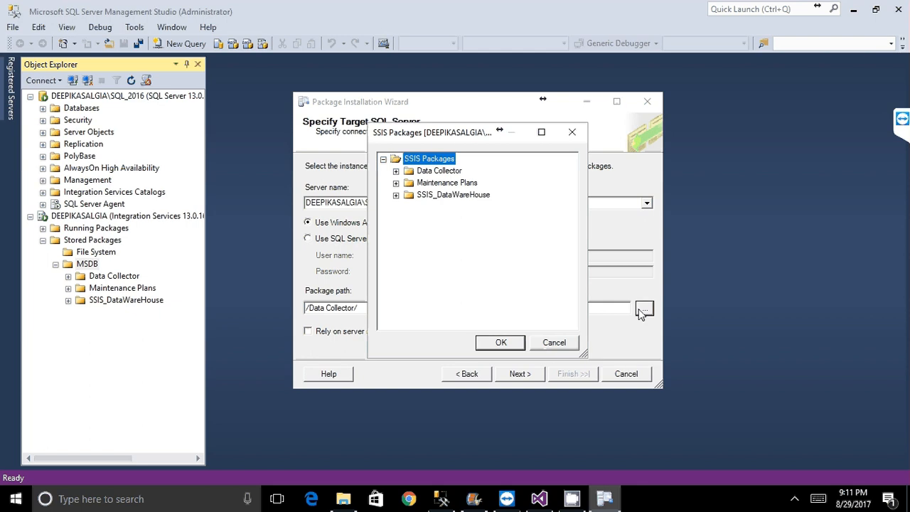
pyautogui.click(454, 194)
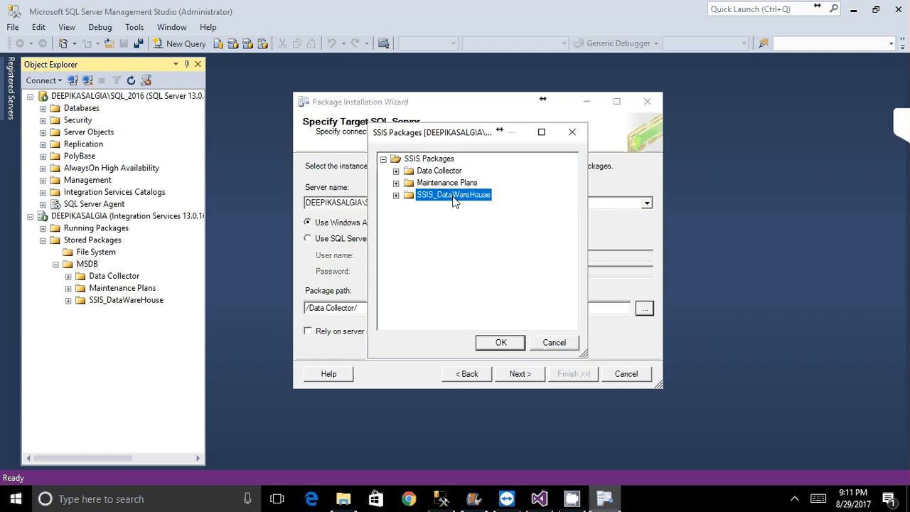
pyautogui.click(502, 343)
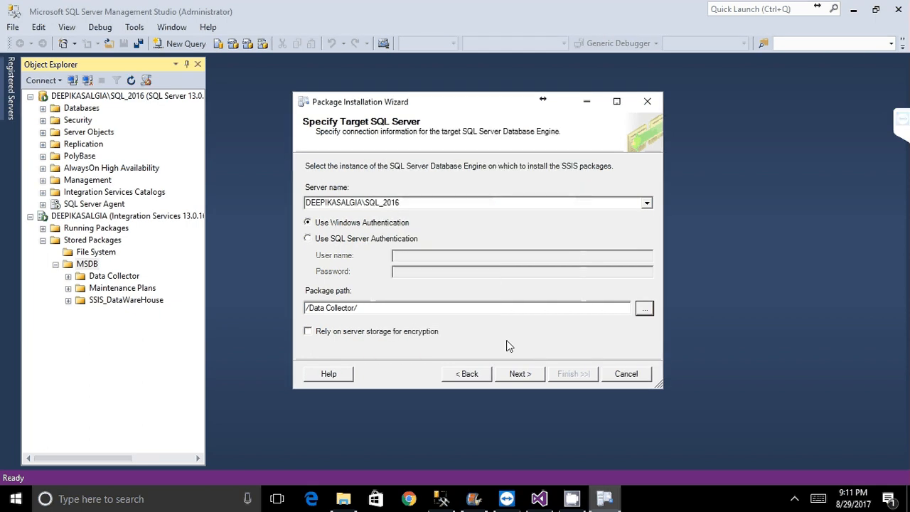
pyautogui.click(533, 375)
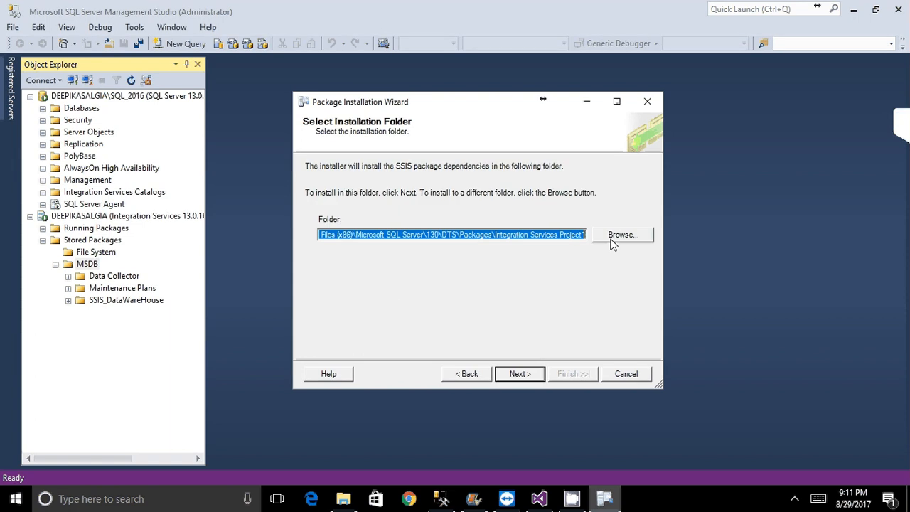
# Try the default installation folder, dismiss the error and set the installation folder to E:\.
pyautogui.click(526, 374)
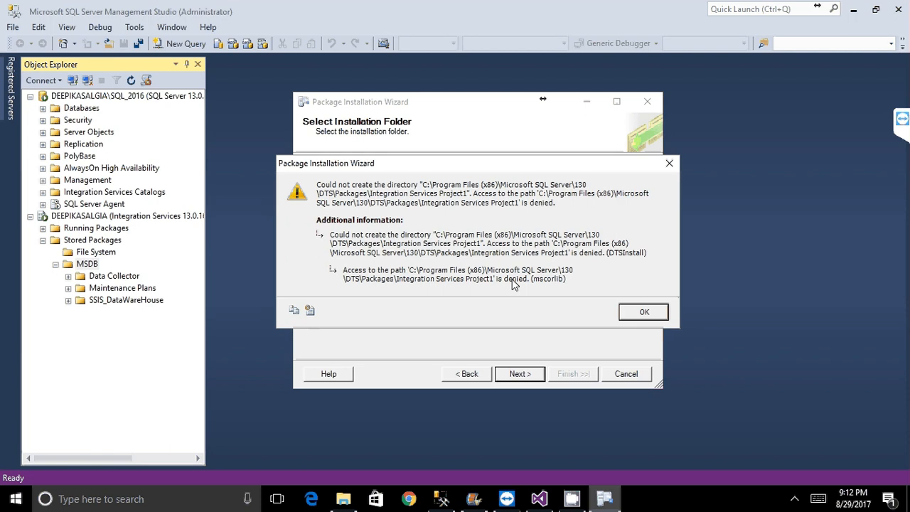
pyautogui.press('Return')
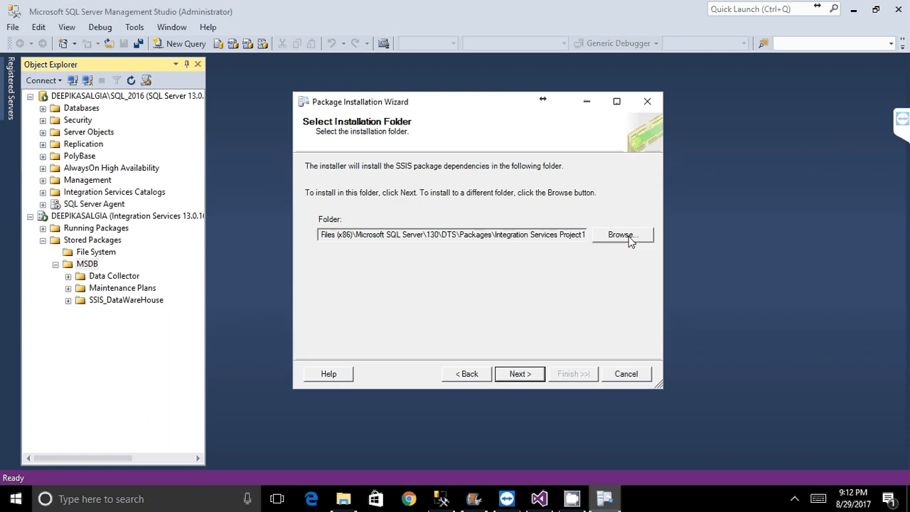
pyautogui.click(622, 236)
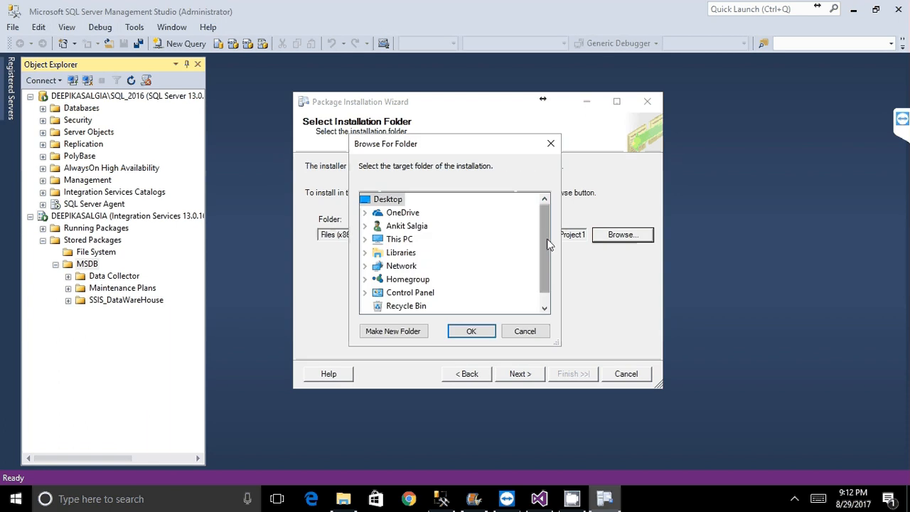
pyautogui.scroll(-1, 549, 244)
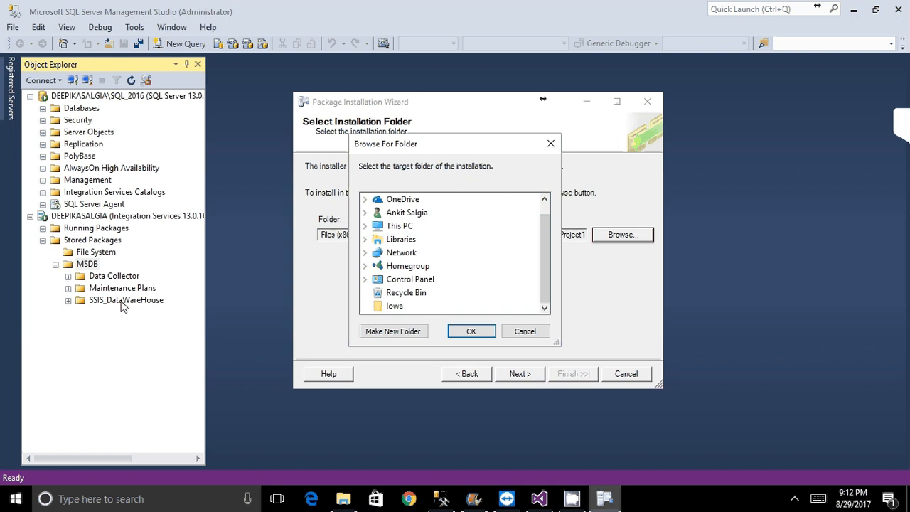
pyautogui.click(365, 213)
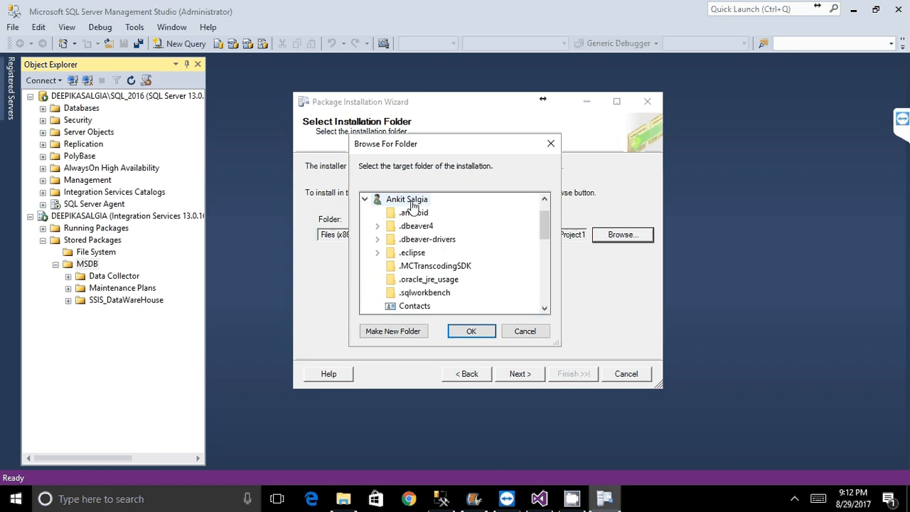
pyautogui.click(411, 203)
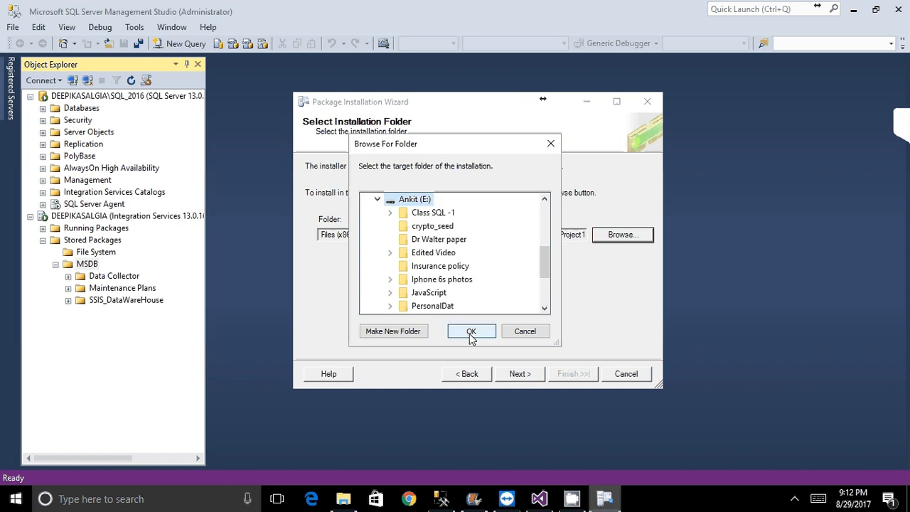
pyautogui.click(471, 333)
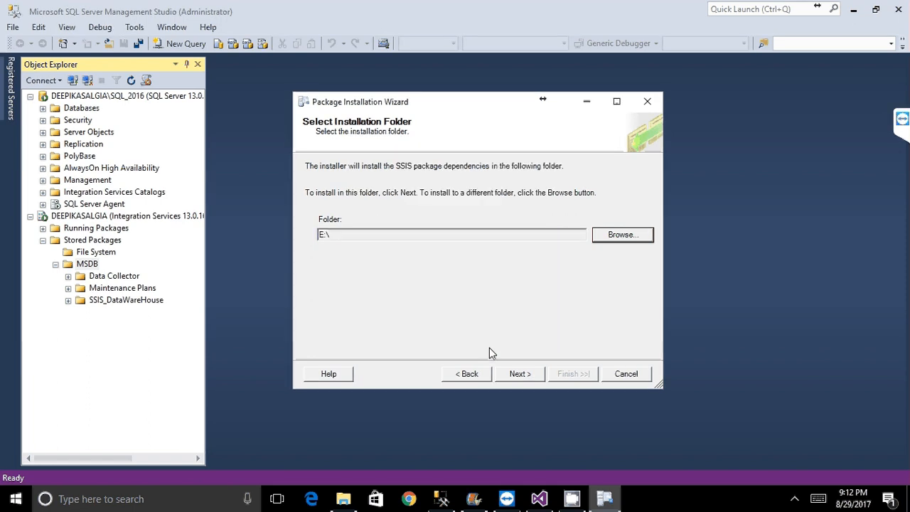
# Recheck the installation folder and confirm the installation of the Integration Services Project1 packages.
pyautogui.click(520, 369)
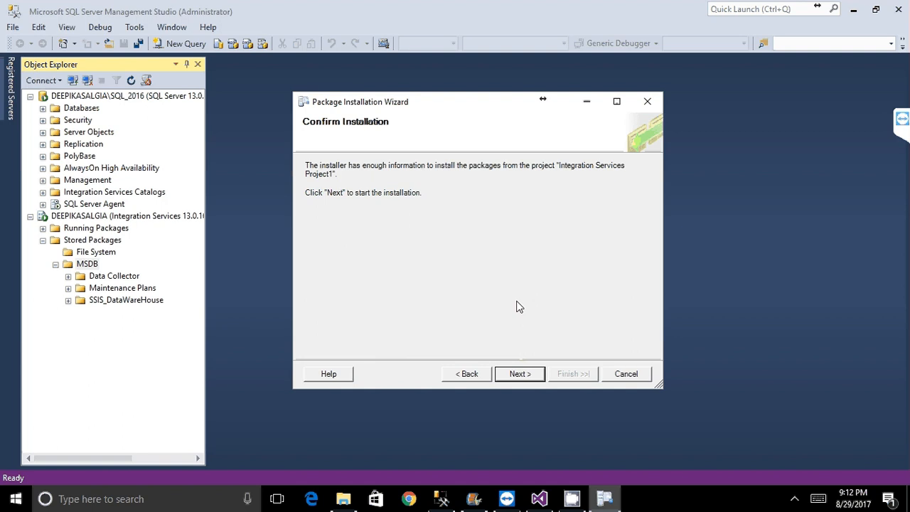
pyautogui.click(469, 375)
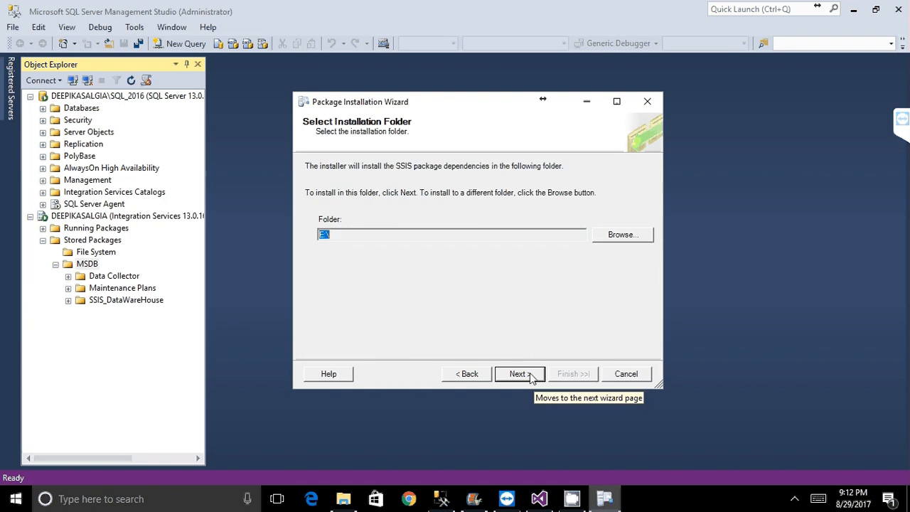
pyautogui.click(531, 375)
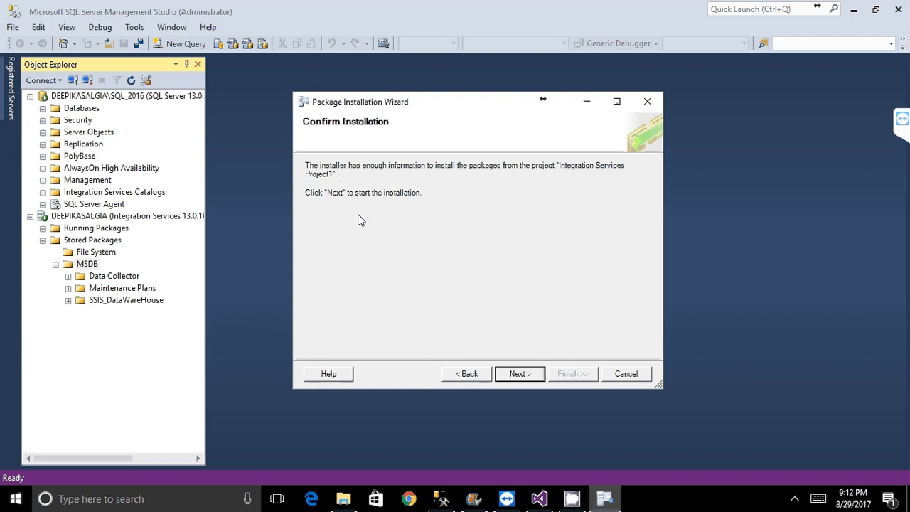
pyautogui.click(526, 375)
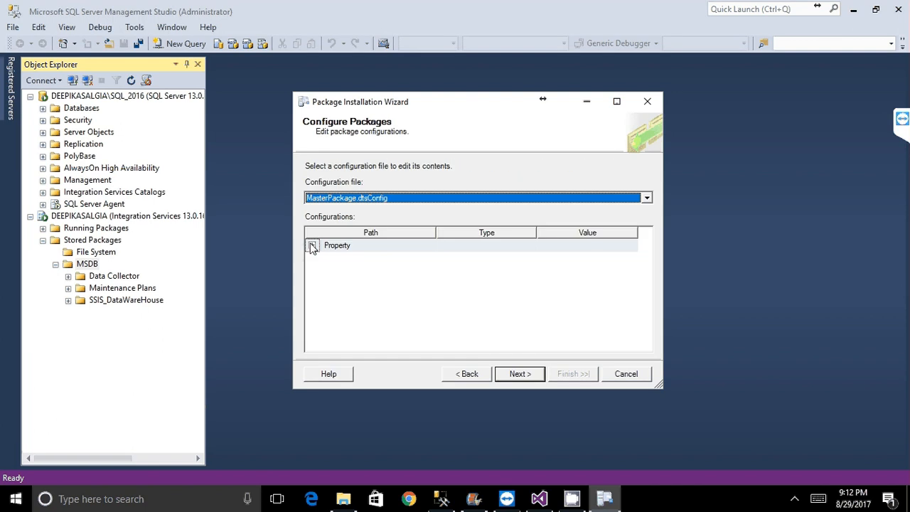
# Expand the Property configuration of MasterPackage.dtsConfig and examine the package variable's path, type and value.
pyautogui.click(312, 245)
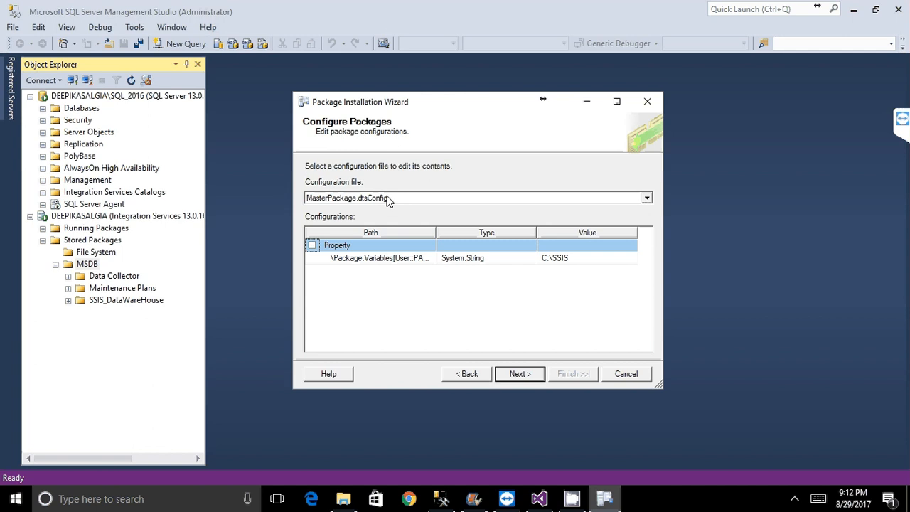
pyautogui.click(646, 198)
pyautogui.click(346, 210)
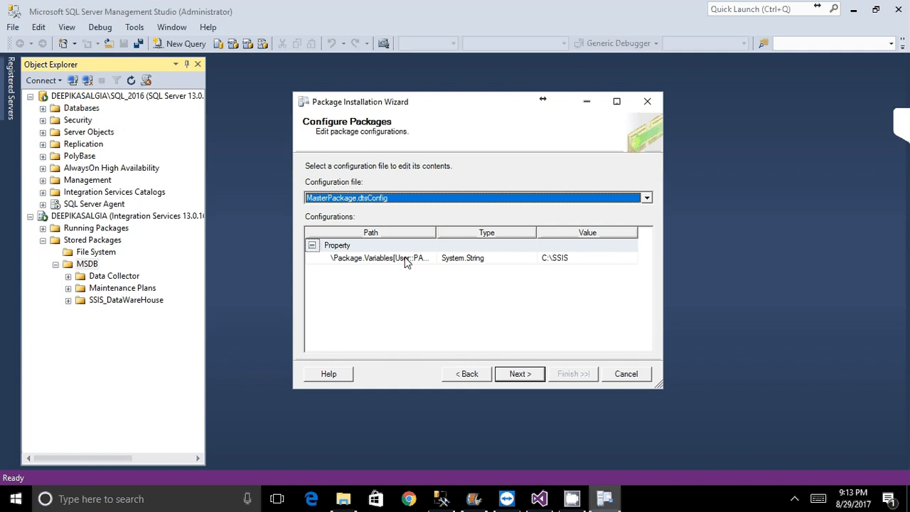
pyautogui.click(572, 260)
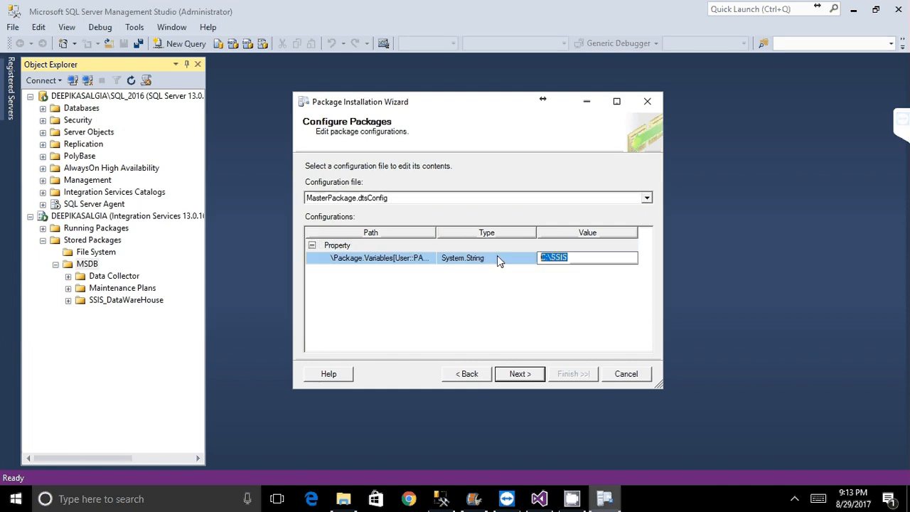
pyautogui.click(498, 256)
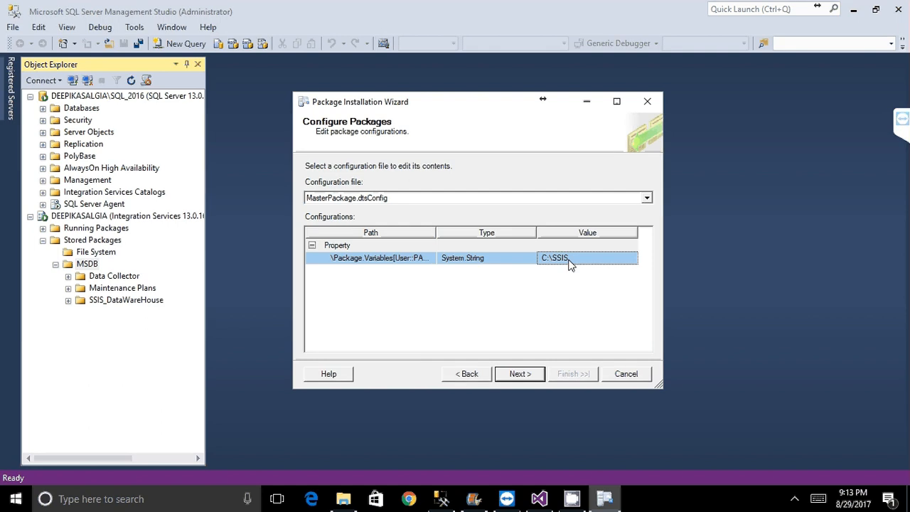
# Keep C:\SSIS as the variable value in MasterPackage.dtsConfig, continue to the installation summary and finish the Package Installation Wizard.
pyautogui.click(593, 256)
pyautogui.doubleClick(594, 259)
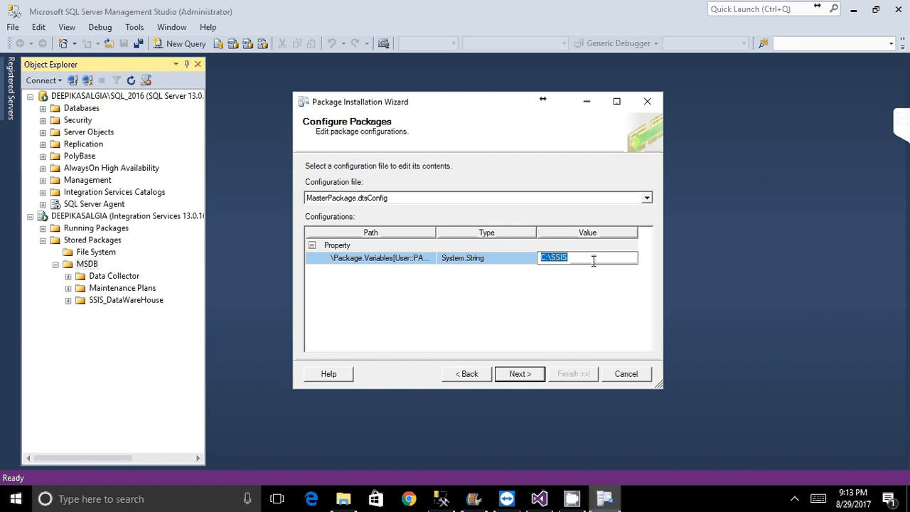
pyautogui.click(618, 260)
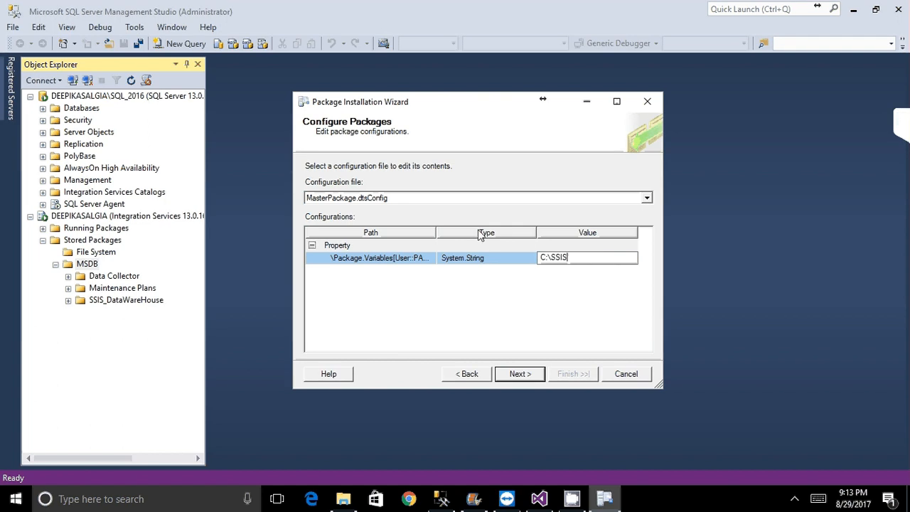
pyautogui.click(527, 375)
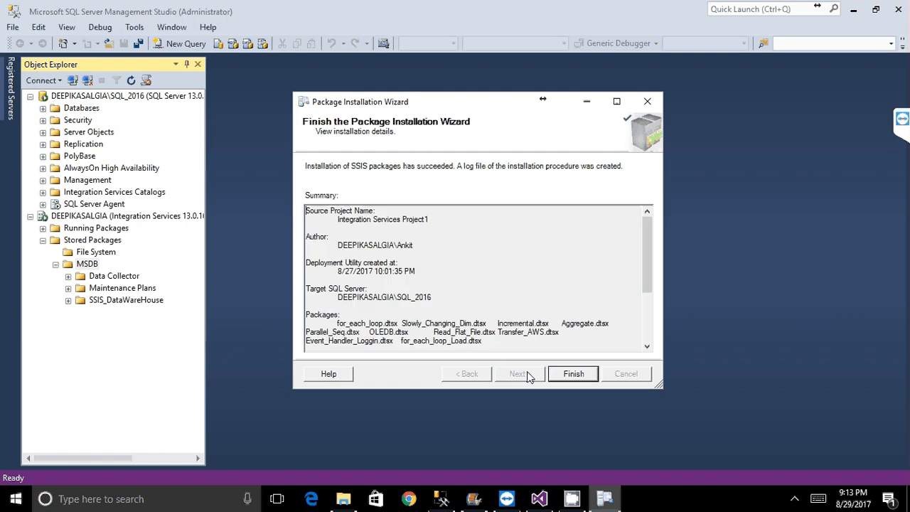
pyautogui.click(593, 376)
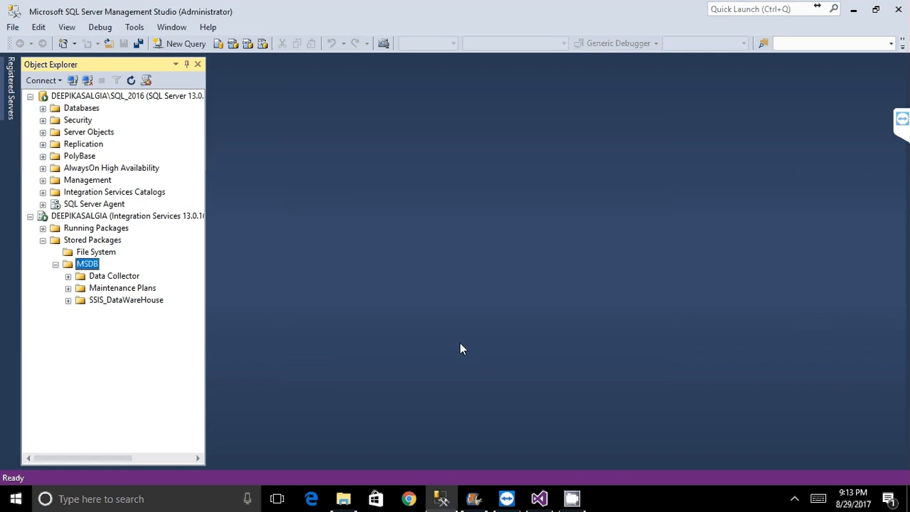
# Refresh the Integration Services server and expand Stored Packages, MSDB and SSIS_DataWareHouse to check the deployed packages.
pyautogui.rightClick(112, 300)
pyautogui.click(75, 319)
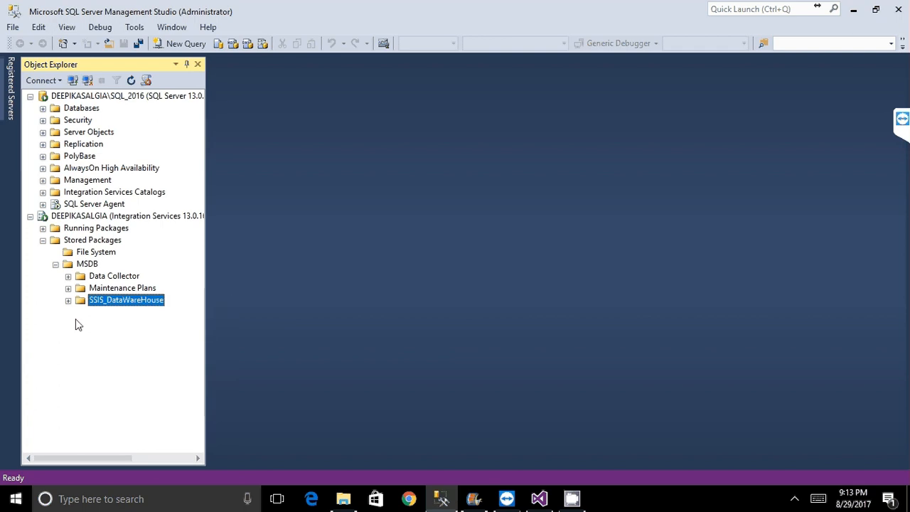
pyautogui.rightClick(85, 217)
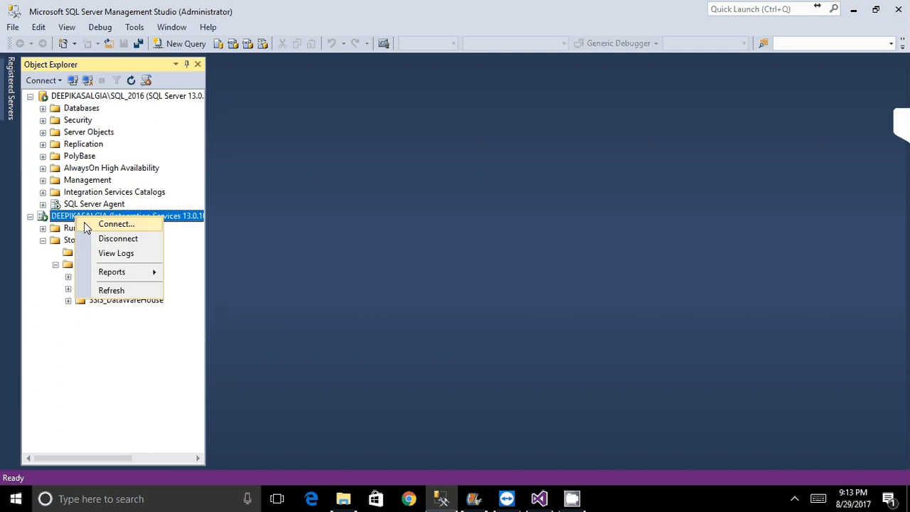
pyautogui.click(111, 291)
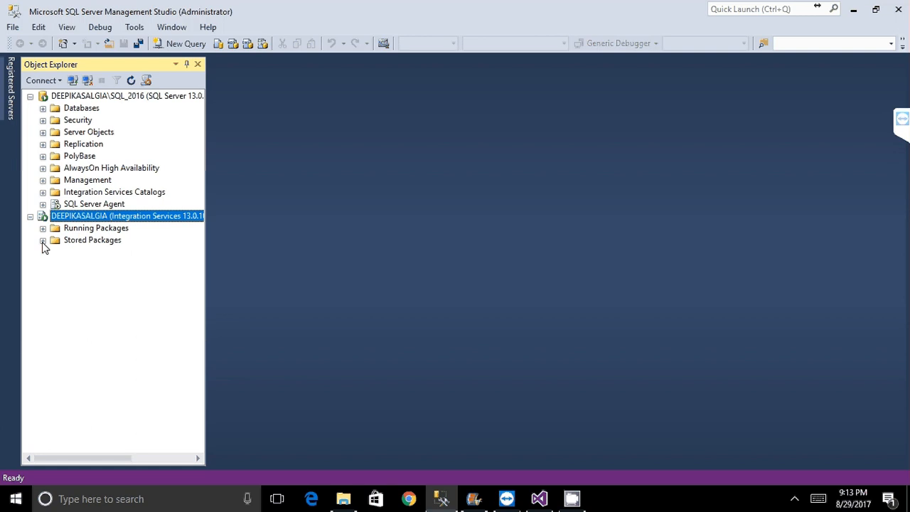
pyautogui.click(44, 241)
pyautogui.click(56, 264)
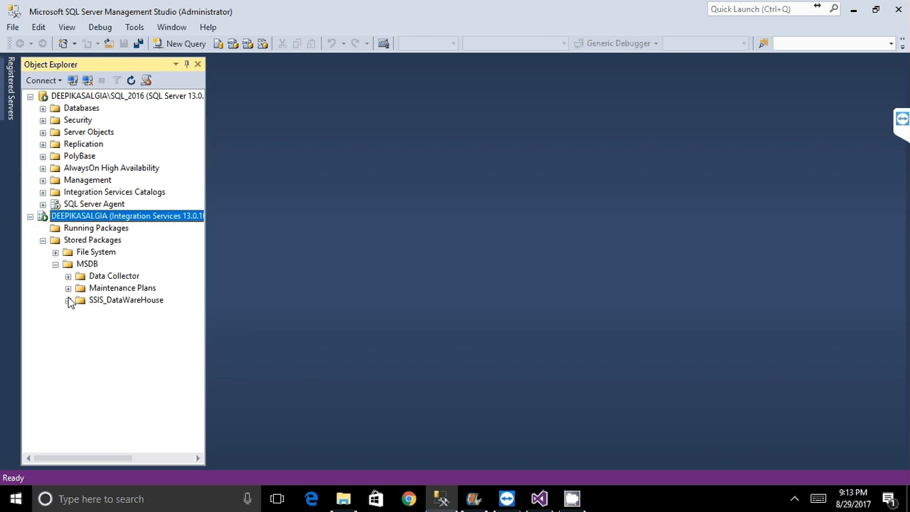
pyautogui.click(68, 300)
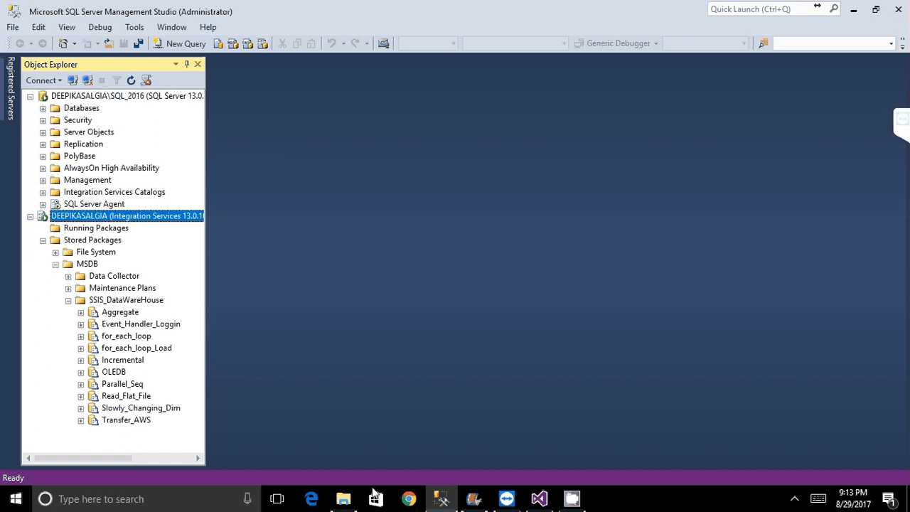
pyautogui.click(534, 499)
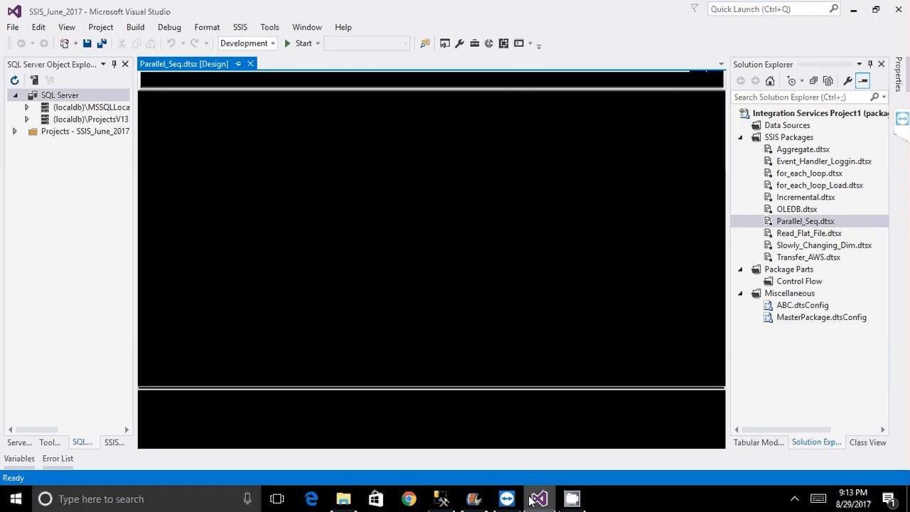
pyautogui.click(531, 501)
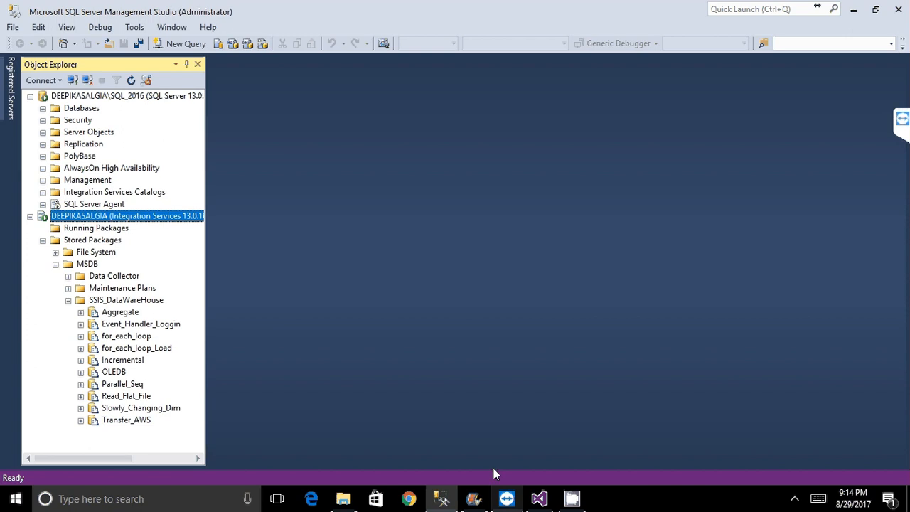
pyautogui.click(542, 498)
pyautogui.click(542, 498)
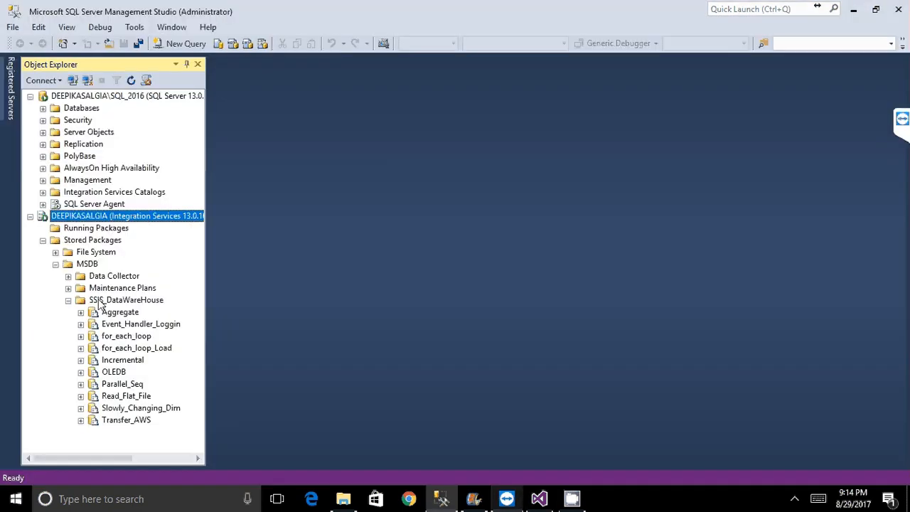
# Collapse the SSIS_DataWareHouse and Stored Packages folders of the Integration Services server.
pyautogui.doubleClick(100, 303)
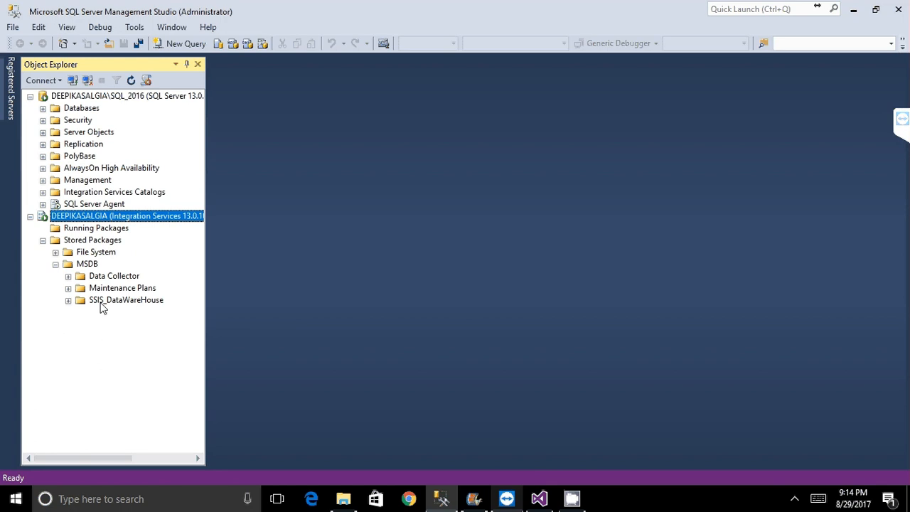
pyautogui.click(42, 240)
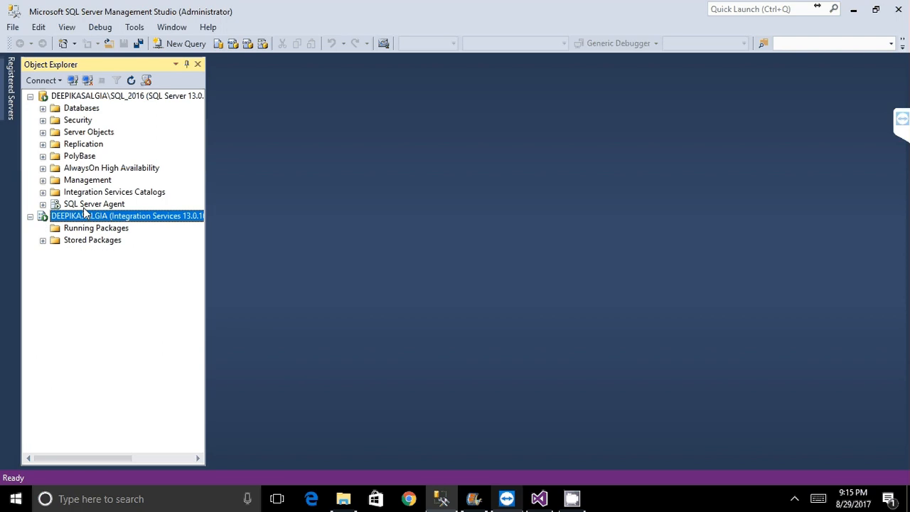
pyautogui.click(842, 504)
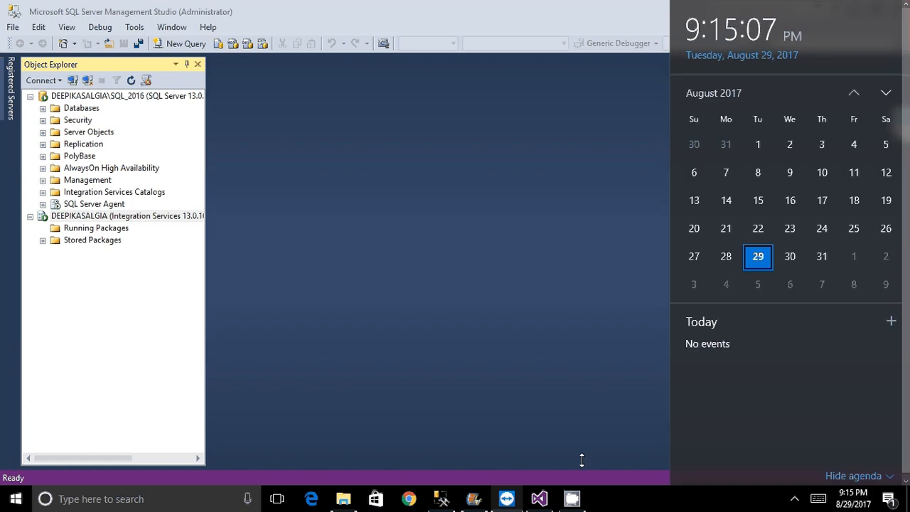
pyautogui.click(137, 212)
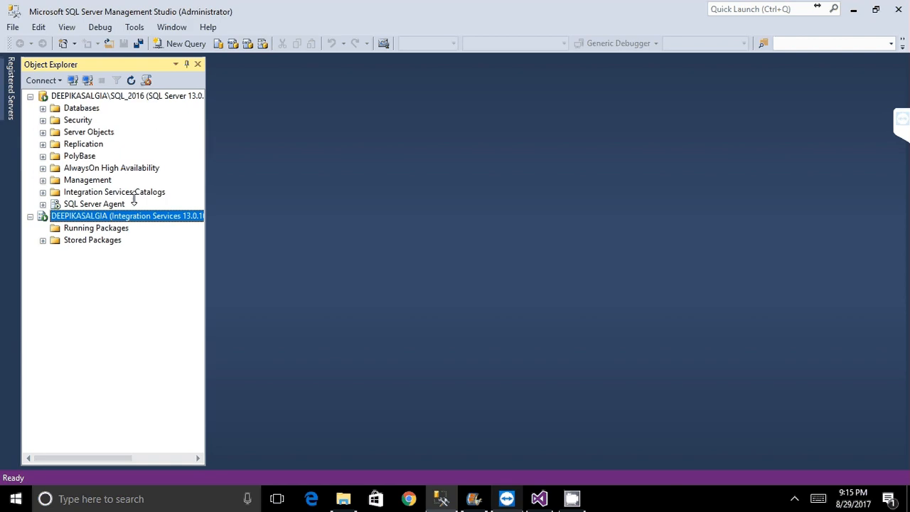
pyautogui.click(857, 503)
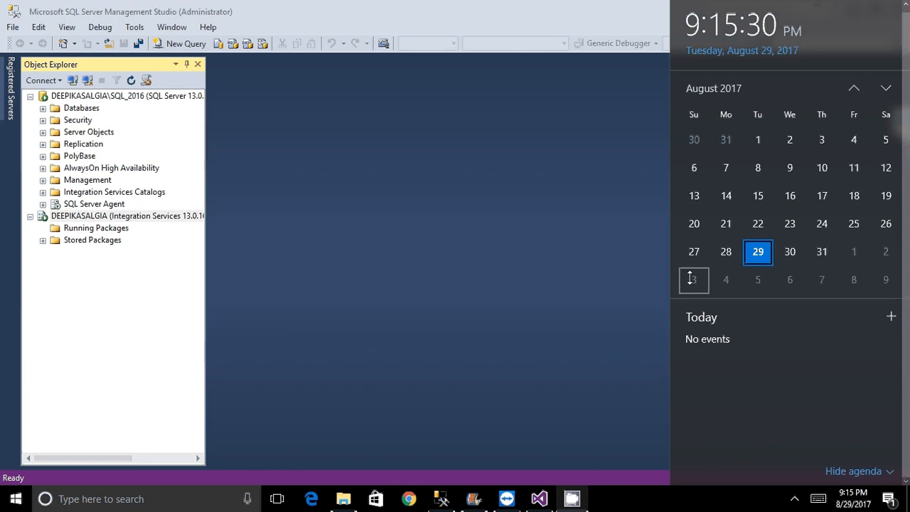
pyautogui.click(483, 356)
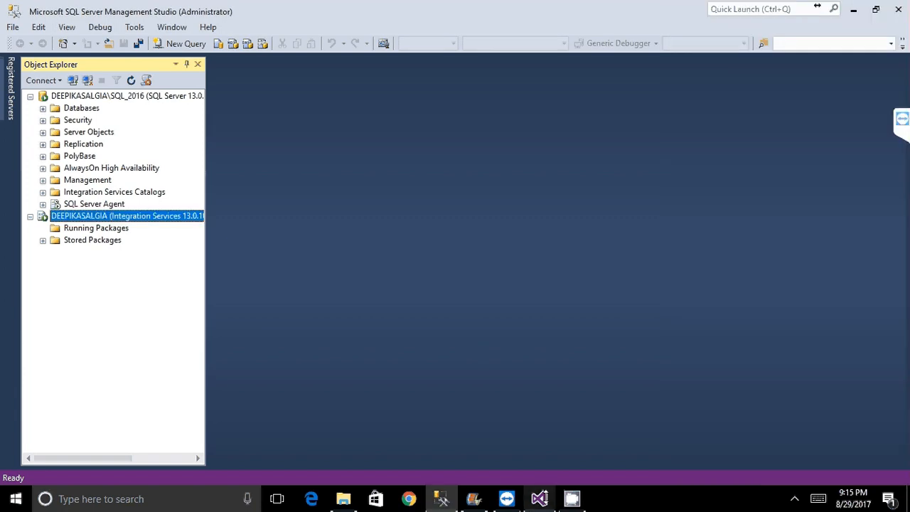
# Switch to Visual Studio, show a widened SSIS Toolbox and look through the control flow tasks and containers for Parallel_Seq.dtsx.
pyautogui.click(541, 499)
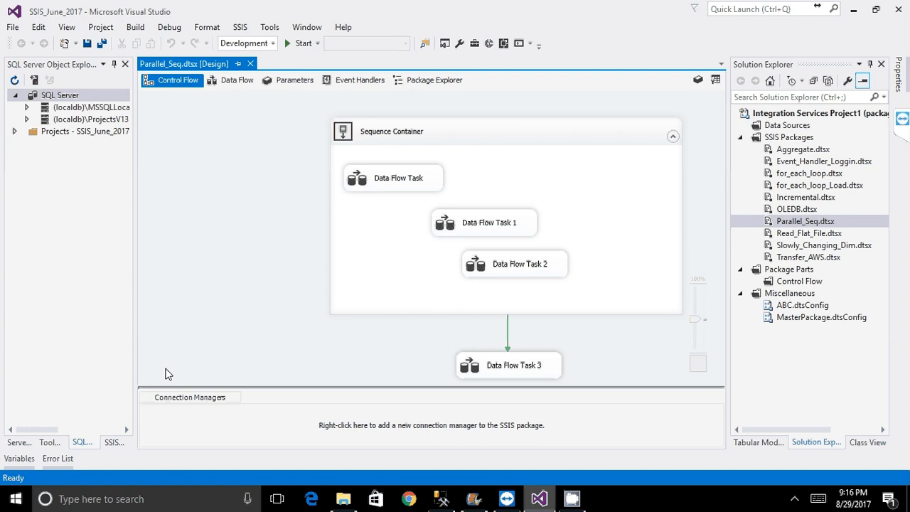
pyautogui.click(114, 442)
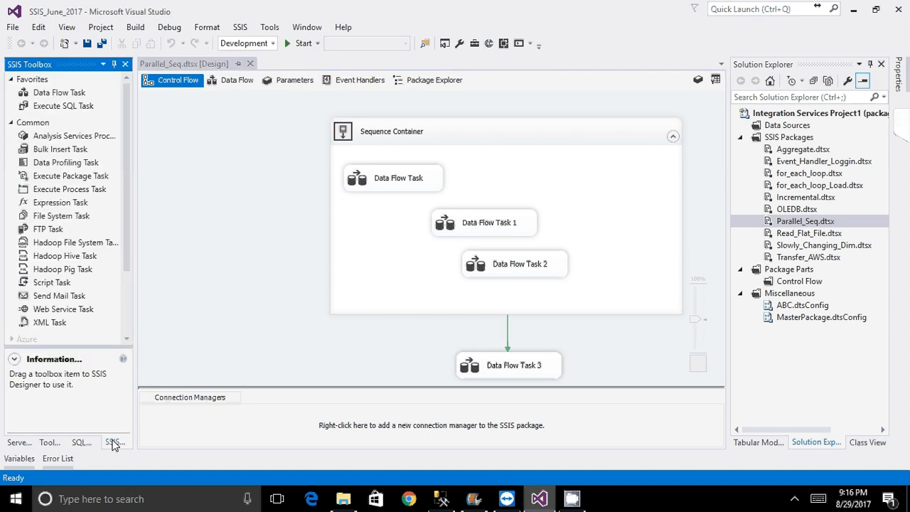
pyautogui.moveTo(133, 232); pyautogui.dragTo(181, 171)
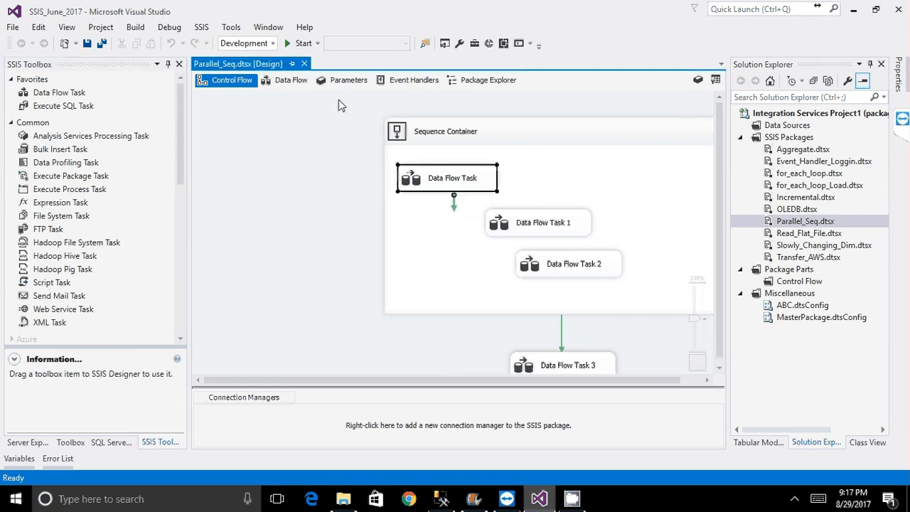
pyautogui.moveTo(182, 160); pyautogui.dragTo(181, 225)
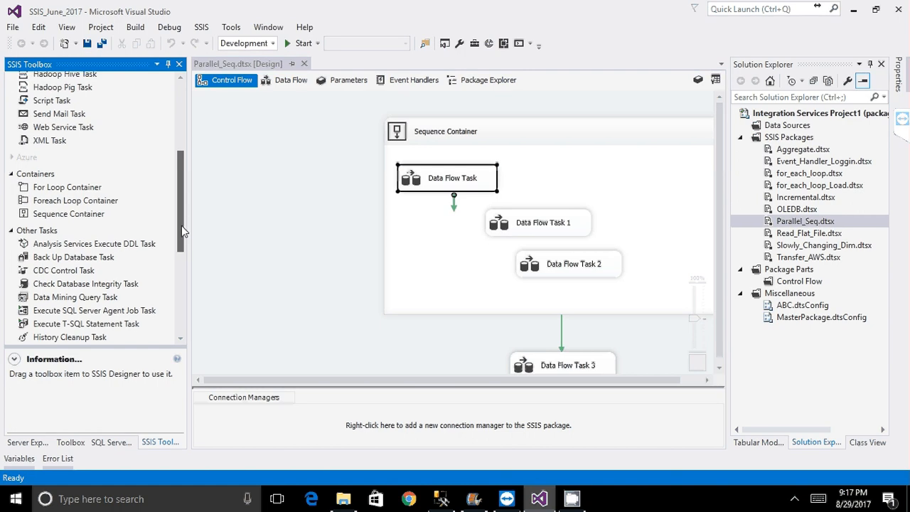
# Open the first Data Flow Task in the Sequence Container and examine the Fuzzy Grouping and Fuzzy Lookup transform descriptions.
pyautogui.doubleClick(422, 183)
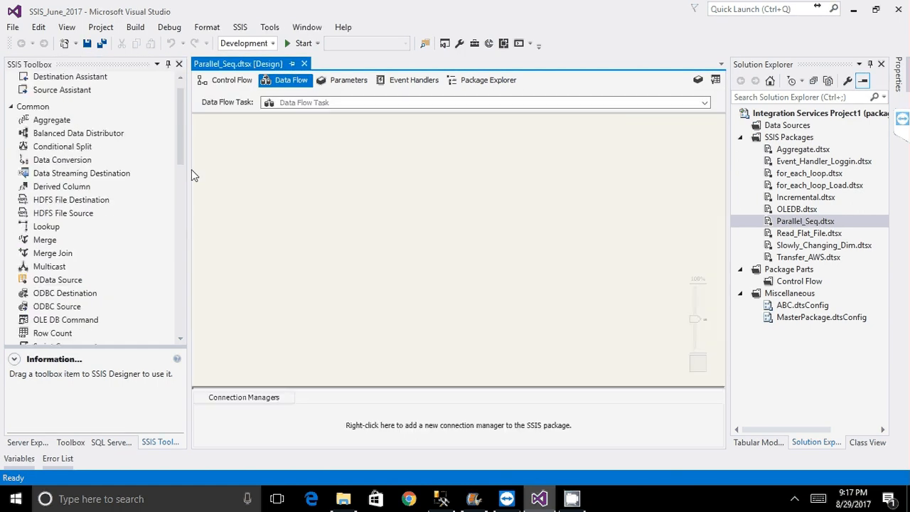
pyautogui.moveTo(181, 145); pyautogui.dragTo(171, 237)
pyautogui.click(153, 210)
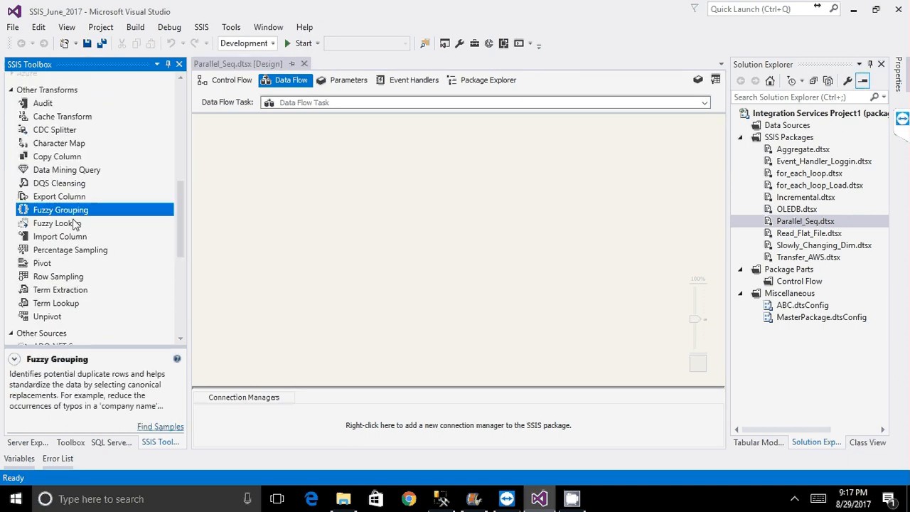
pyautogui.click(152, 227)
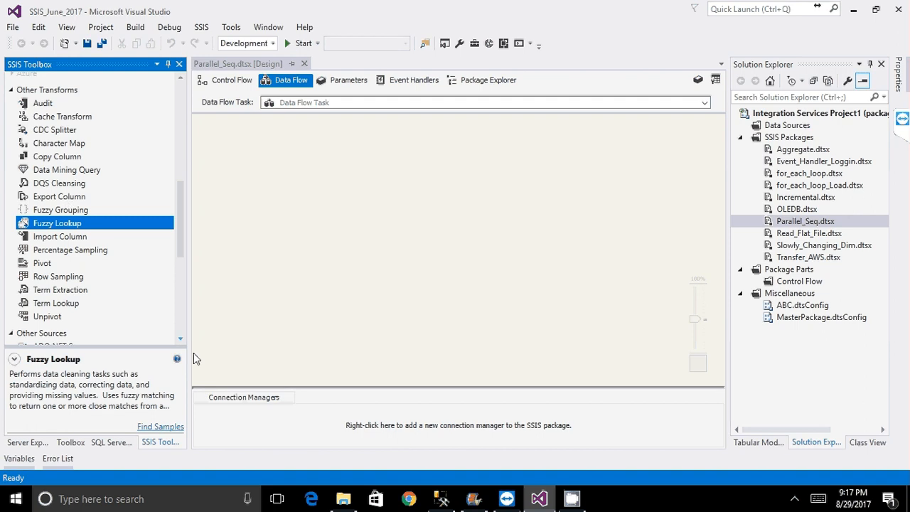
# Switch to SQL Server Management Studio and open a new query connected to the SQL_2016 database engine with Windows Authentication.
pyautogui.hotkey('alt', 'Tab')
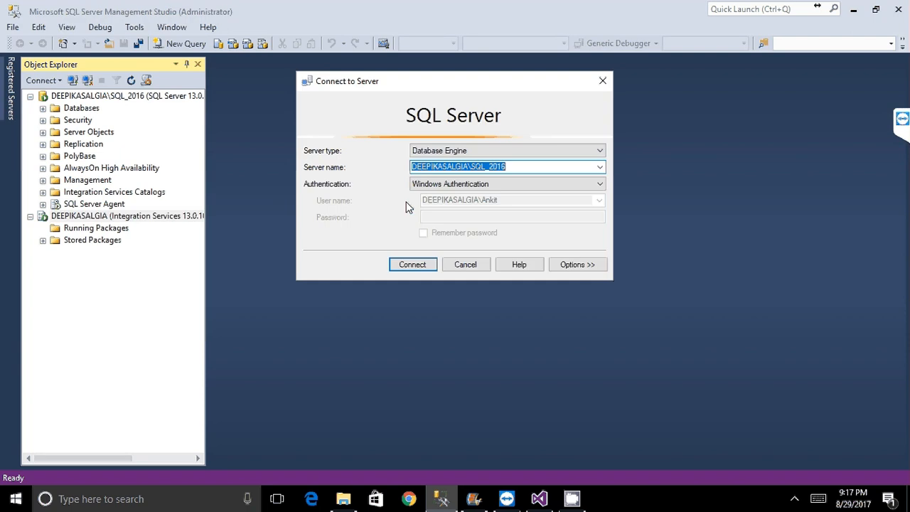
pyautogui.click(425, 266)
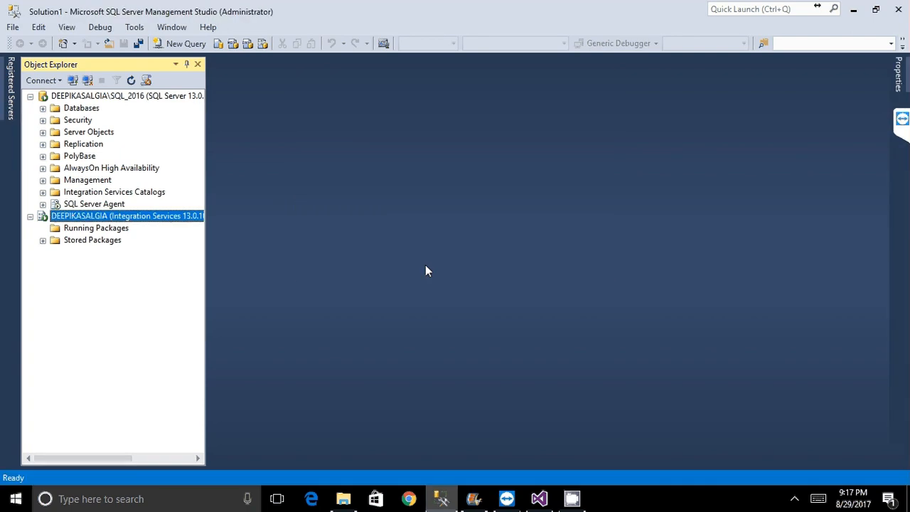
pyautogui.hotkey('ctrl', 'n')
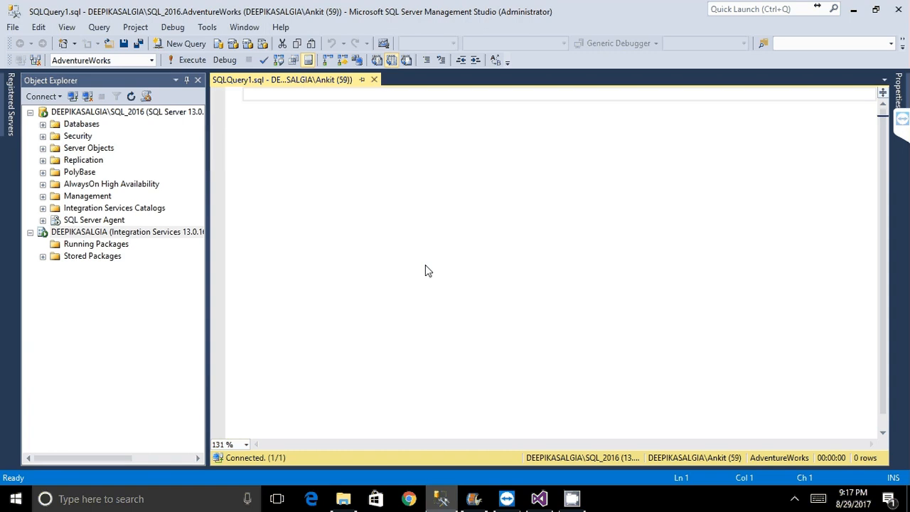
# Enter the two spelling variants NEwyork and New York on separate lines of the new query.
pyautogui.write('NEw')
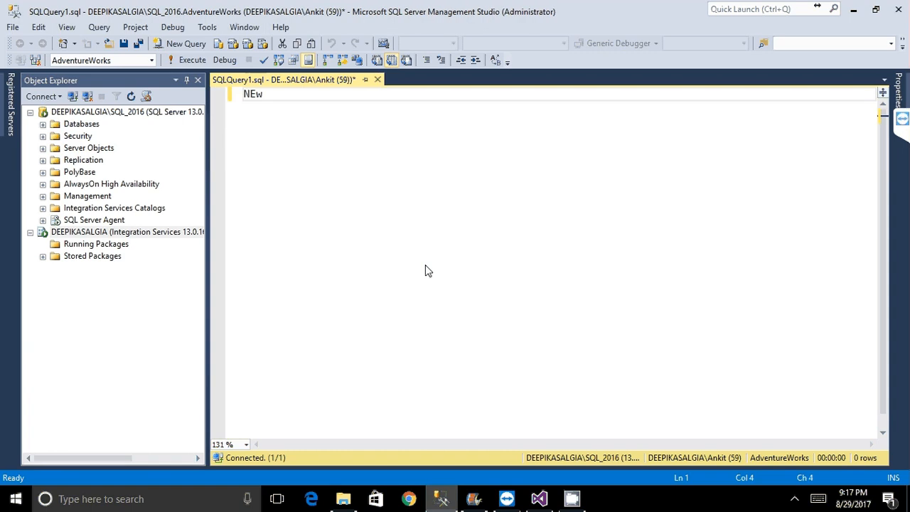
pyautogui.write('york')
pyautogui.press('Return')
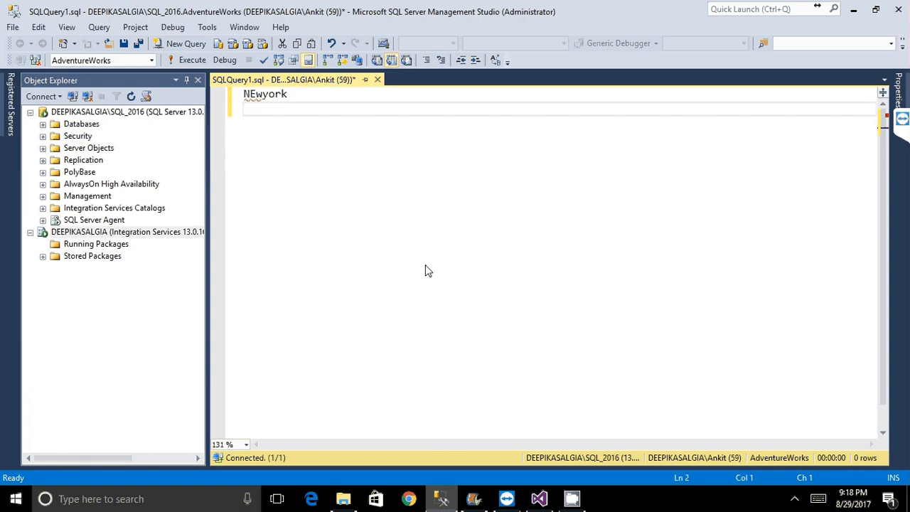
pyautogui.write('New ')
pyautogui.write('toy')
pyautogui.press('BackSpace')
pyautogui.press('BackSpace')
pyautogui.press('BackSpace')
pyautogui.write('Yor')
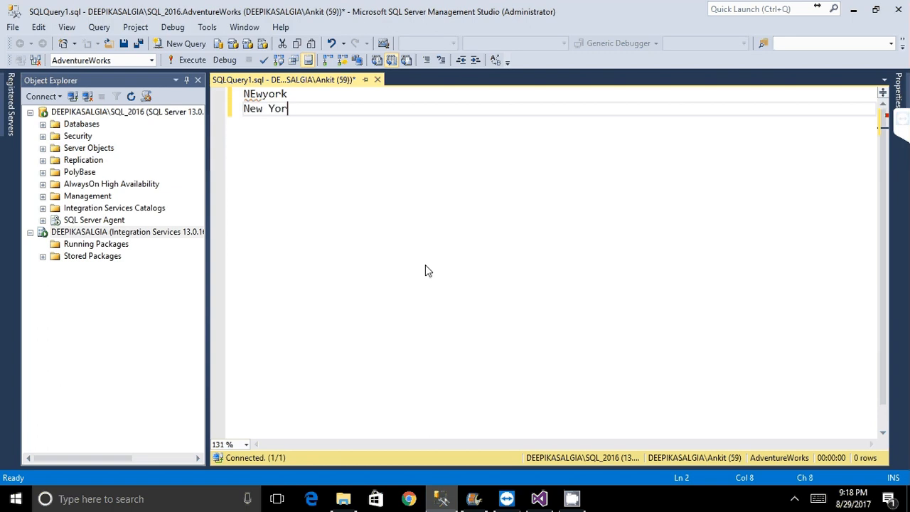
pyautogui.write('k')
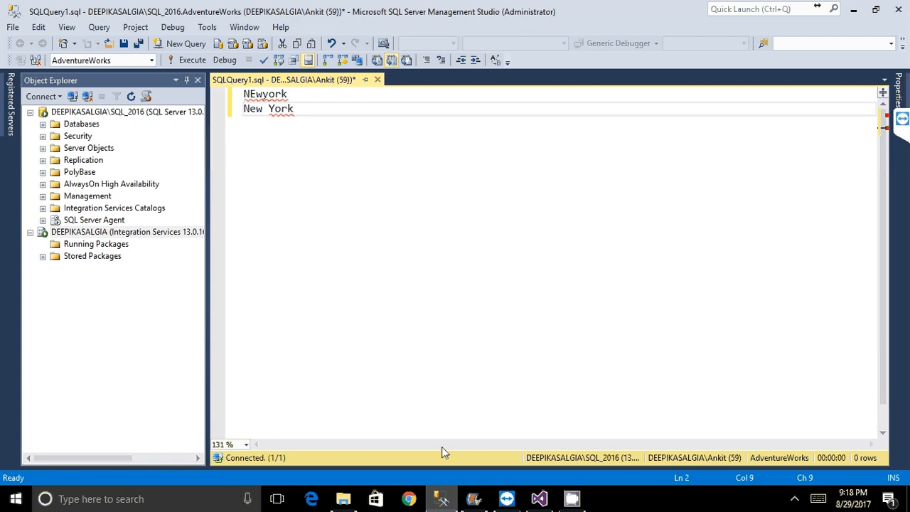
# Return to Visual Studio and look through the transforms and sources listed below Fuzzy Lookup in the SSIS Toolbox.
pyautogui.rightClick(441, 499)
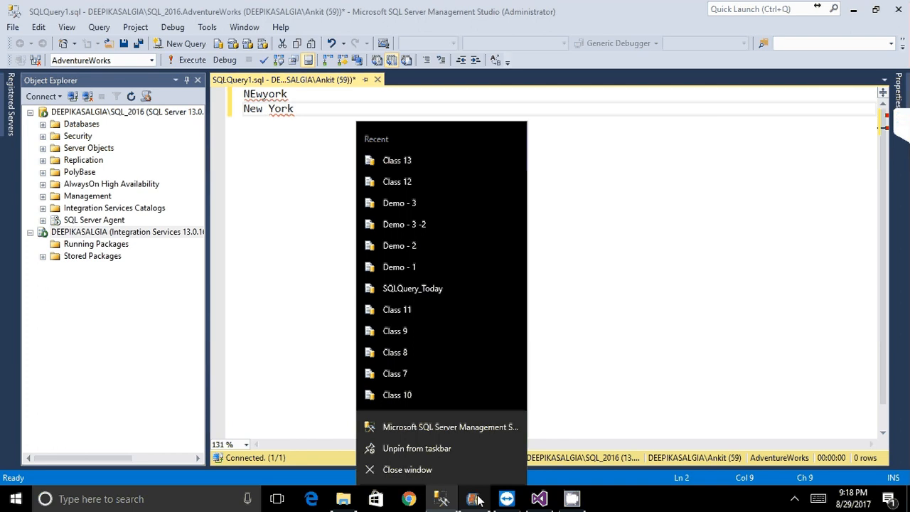
pyautogui.click(539, 498)
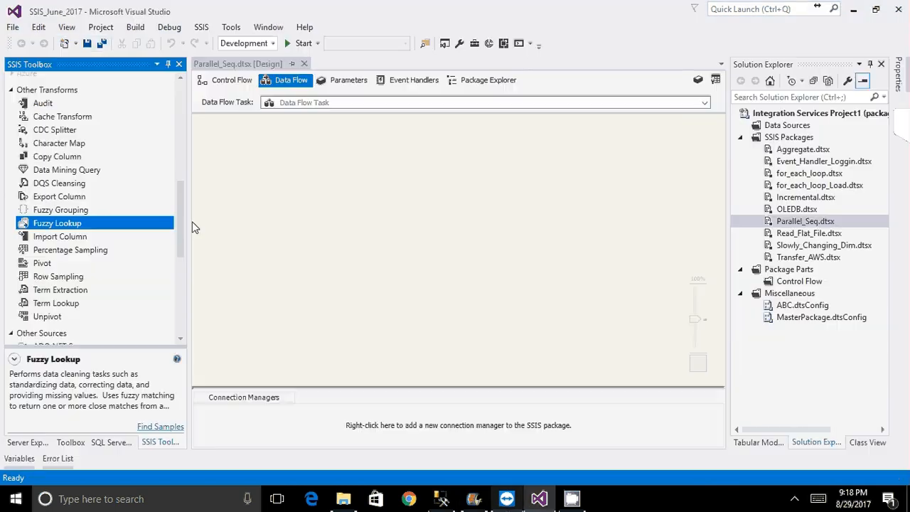
pyautogui.scroll(-2, 92, 214)
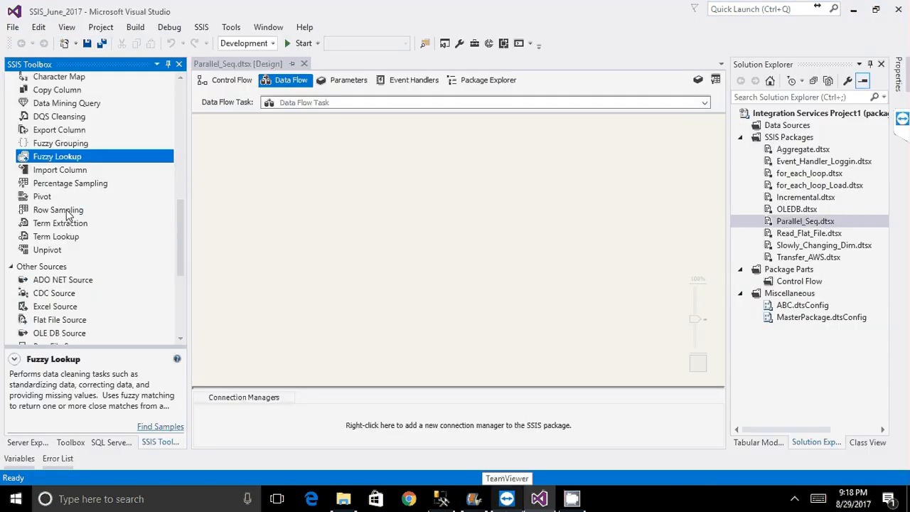
# Read the Row Sampling transform's description and reopen the first Data Flow Task in the Sequence Container.
pyautogui.click(80, 210)
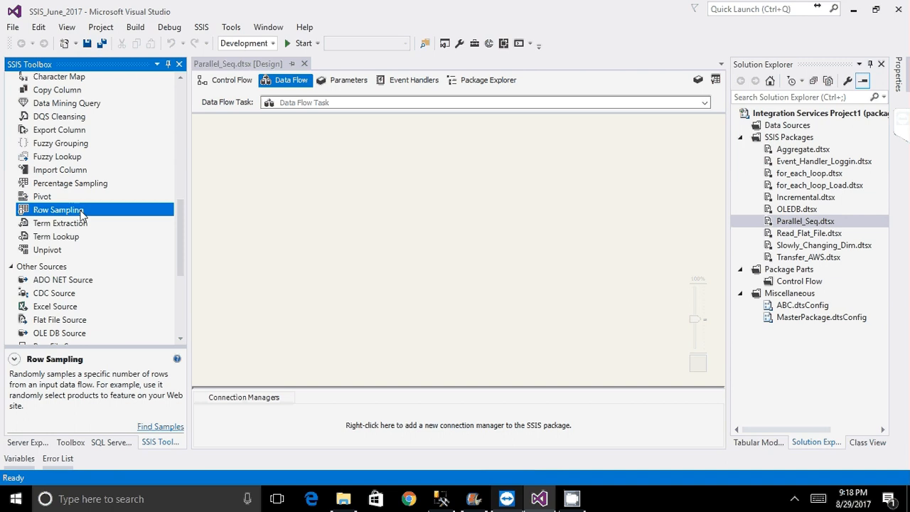
pyautogui.click(338, 190)
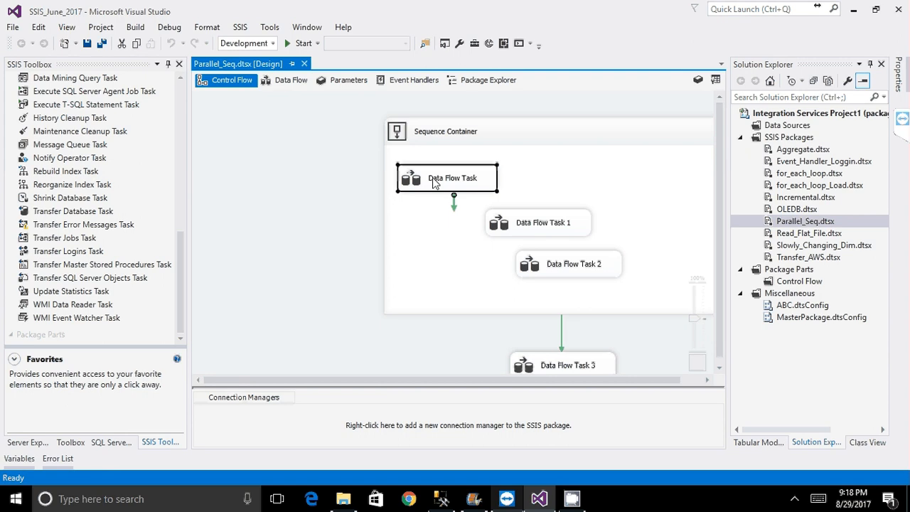
pyautogui.doubleClick(435, 183)
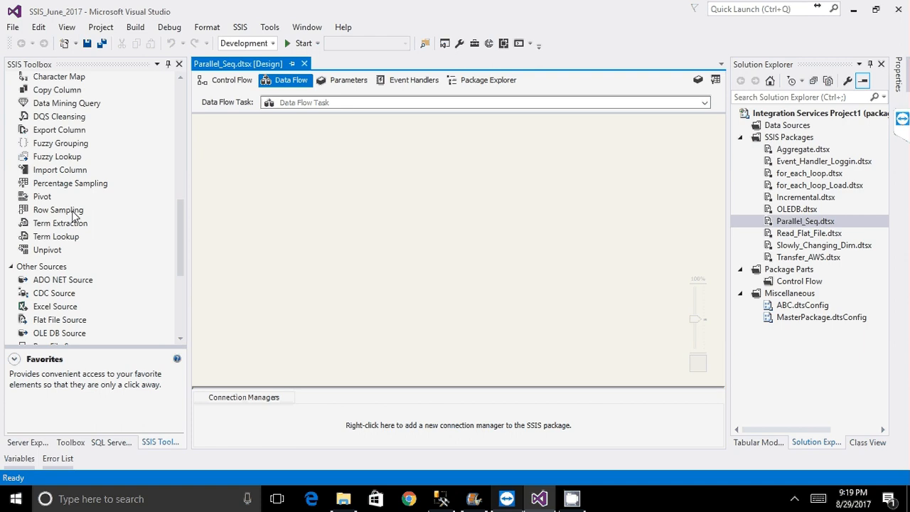
# Try a Row Sampling transform in the empty data flow, decline editing it without input columns, and delete it.
pyautogui.moveTo(75, 211); pyautogui.dragTo(297, 198)
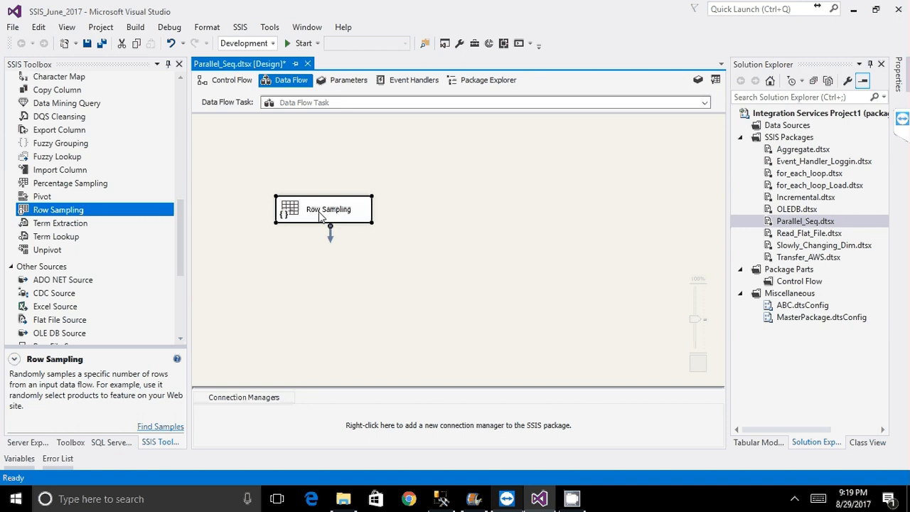
pyautogui.doubleClick(320, 217)
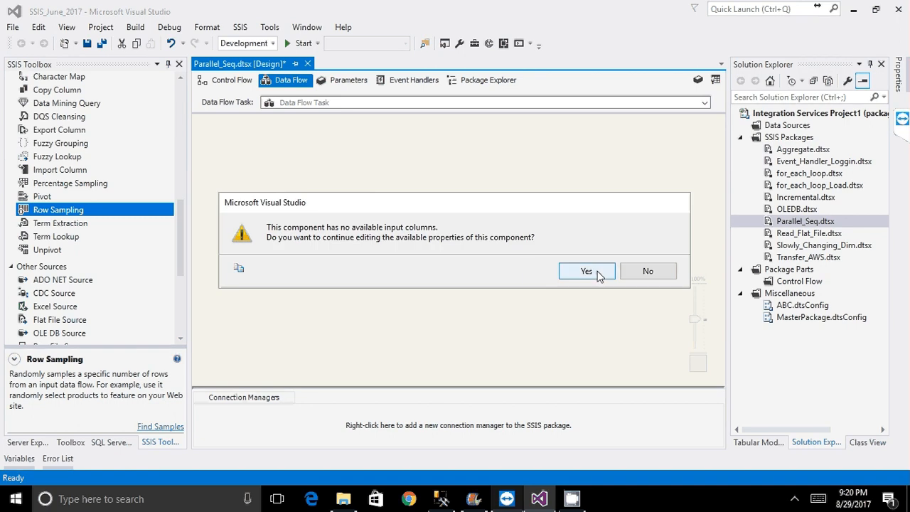
pyautogui.click(635, 274)
pyautogui.moveTo(180, 229); pyautogui.dragTo(180, 108)
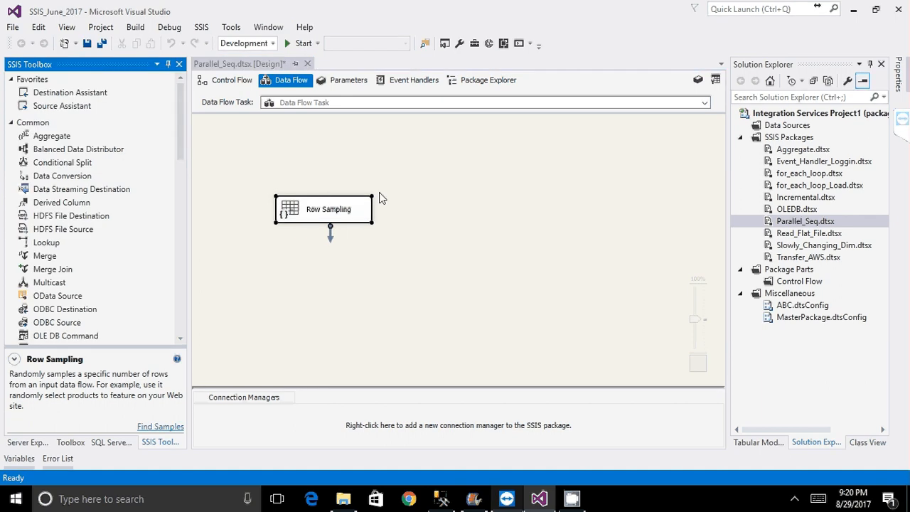
pyautogui.click(403, 213)
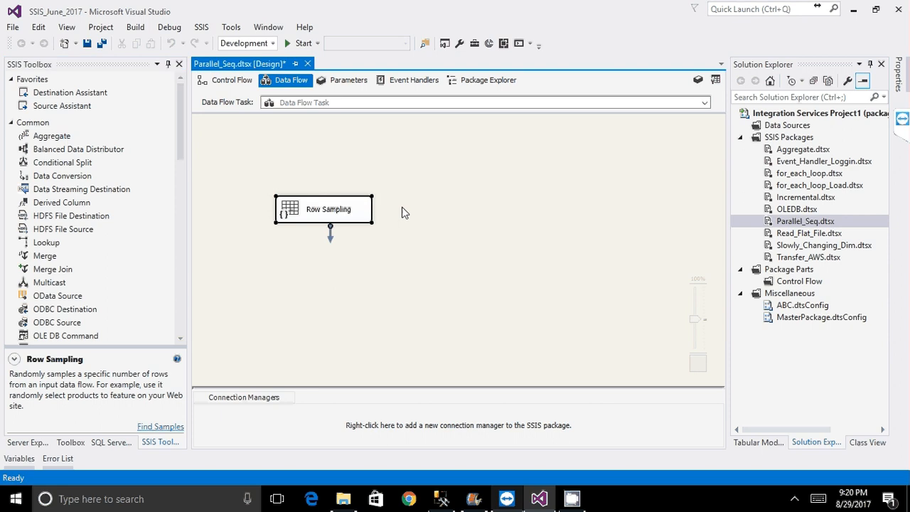
pyautogui.press('Delete')
pyautogui.click(231, 80)
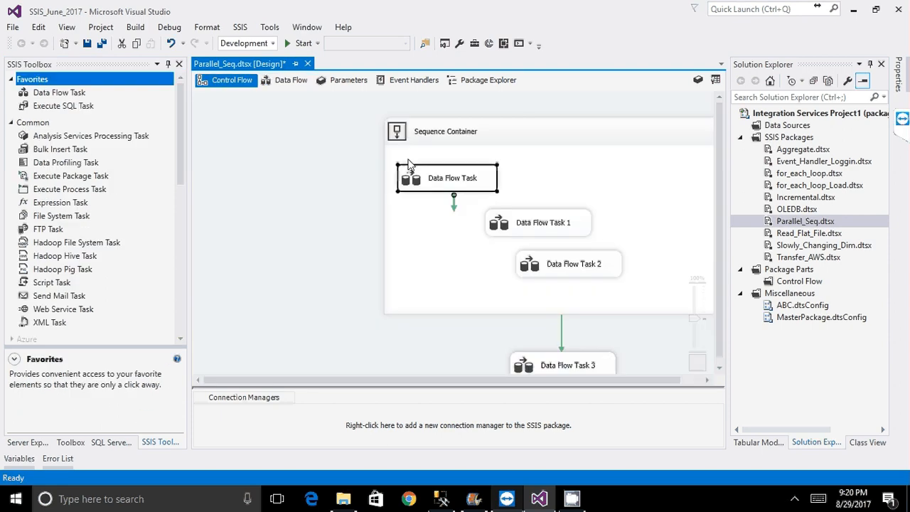
pyautogui.click(548, 223)
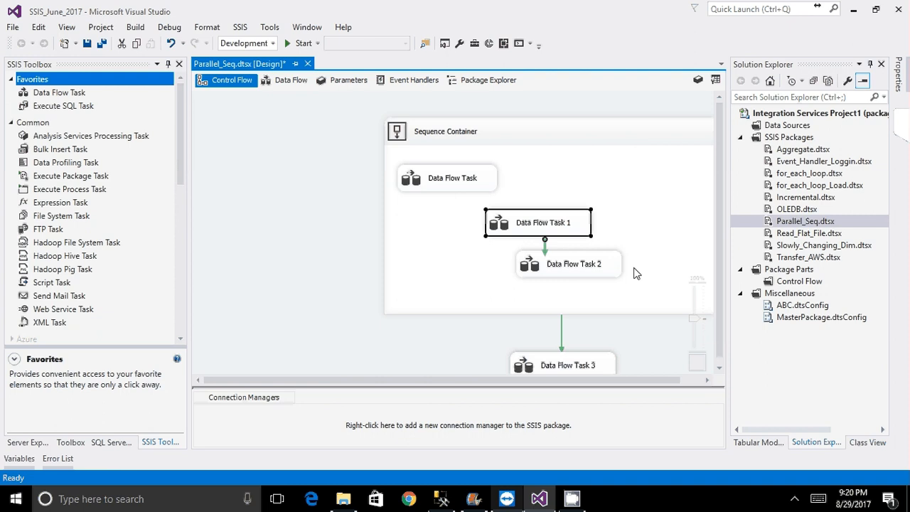
pyautogui.doubleClick(460, 179)
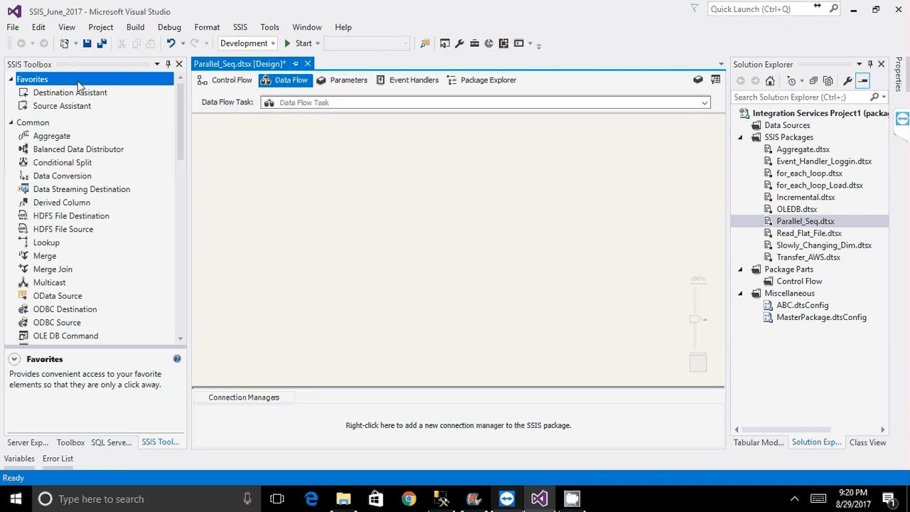
pyautogui.moveTo(71, 93); pyautogui.dragTo(317, 157)
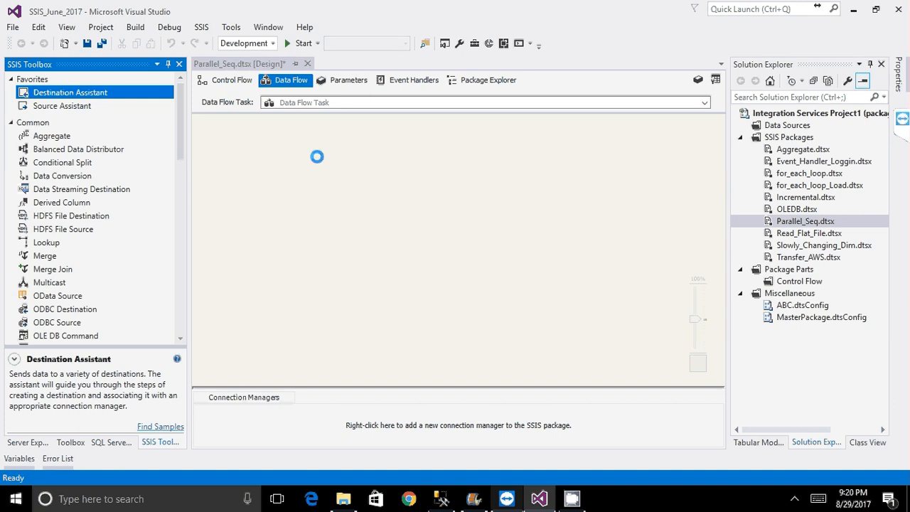
pyautogui.press('Escape')
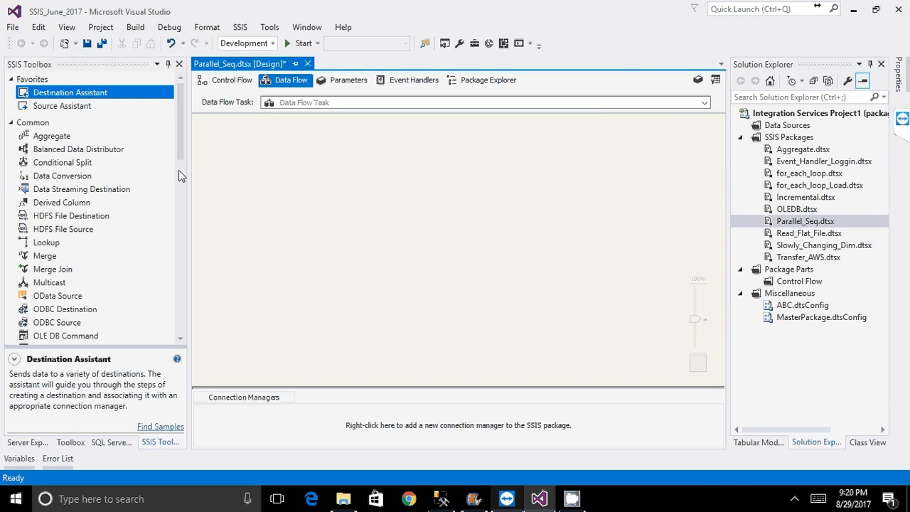
# Add a Row Sampling transform to the data flow, view its editor despite the missing input columns, and cancel the editor.
pyautogui.click(179, 172)
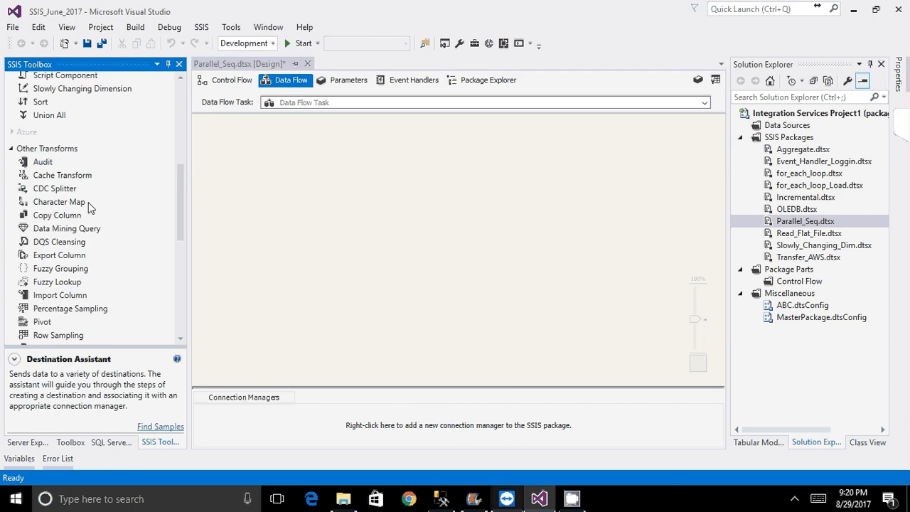
pyautogui.moveTo(179, 222); pyautogui.dragTo(286, 237)
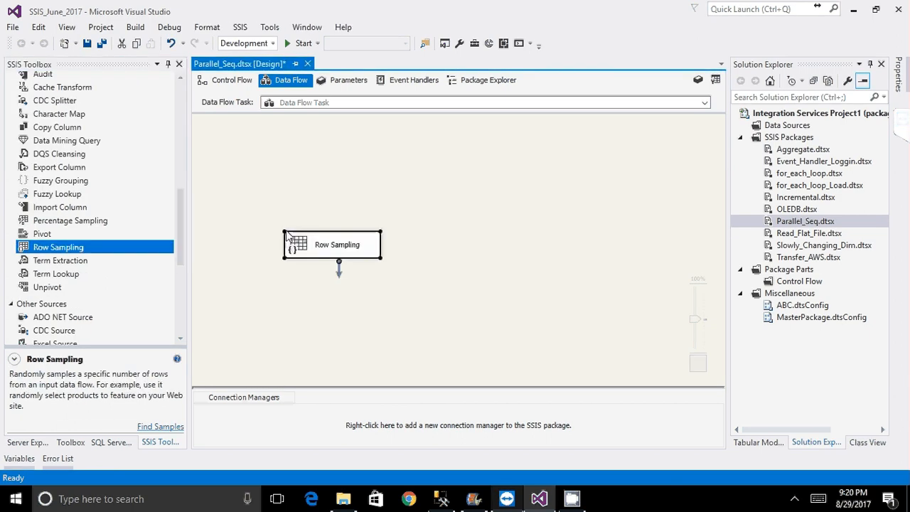
pyautogui.doubleClick(288, 239)
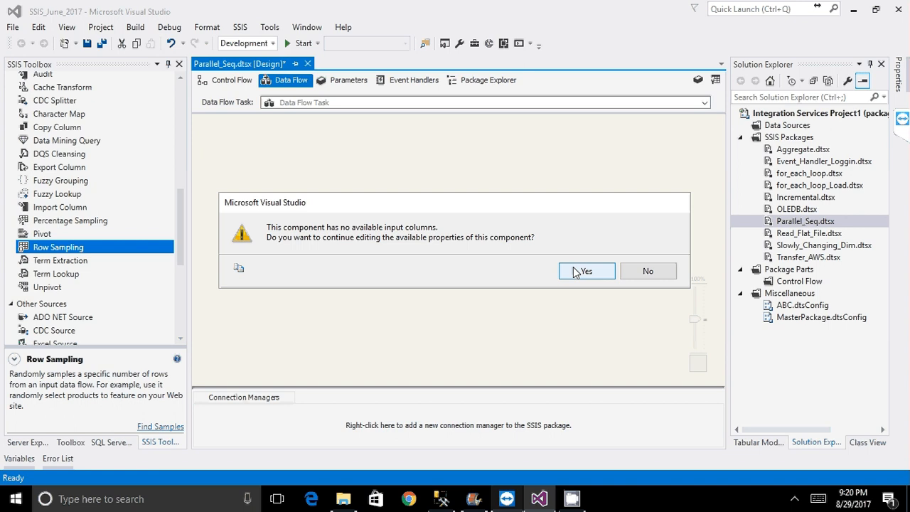
pyautogui.click(578, 271)
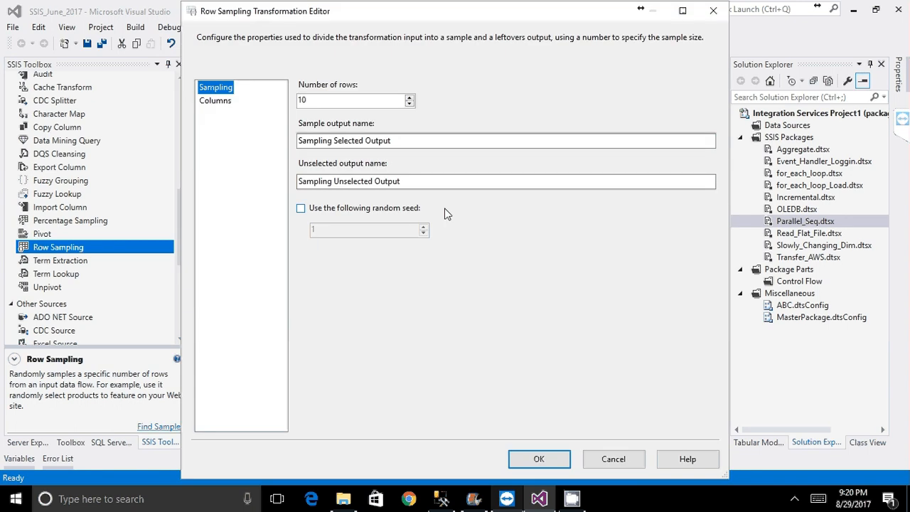
pyautogui.click(601, 463)
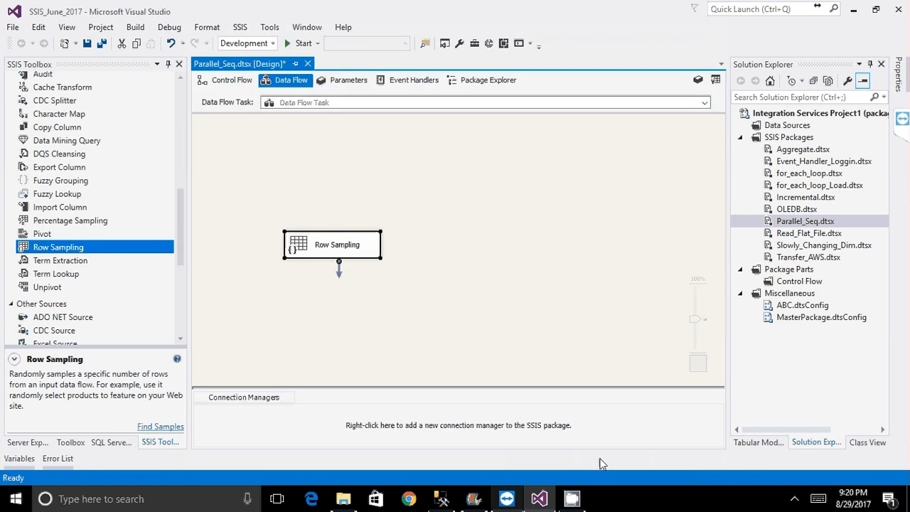
# Add an OLE DB Source above the Row Sampling transform and connect its output to that transform.
pyautogui.scroll(-3, 172, 204)
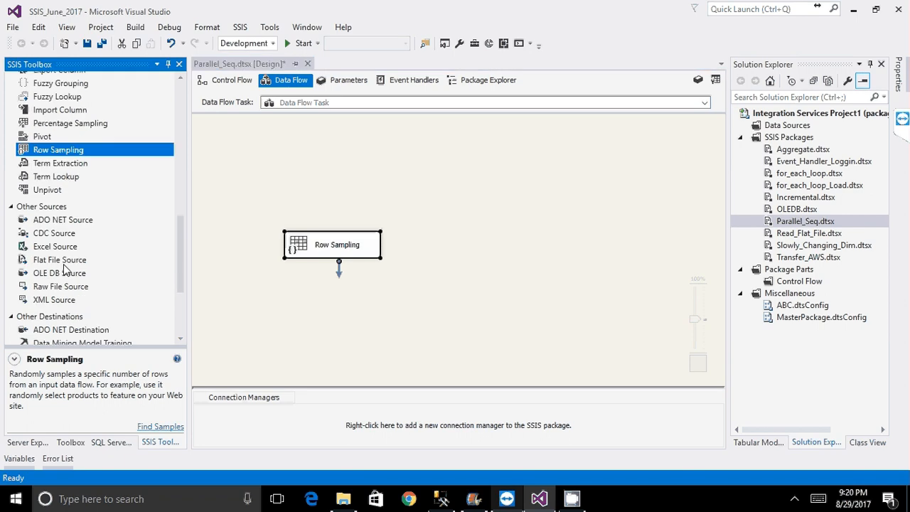
pyautogui.moveTo(61, 273); pyautogui.dragTo(338, 242)
pyautogui.moveTo(370, 172); pyautogui.dragTo(332, 165)
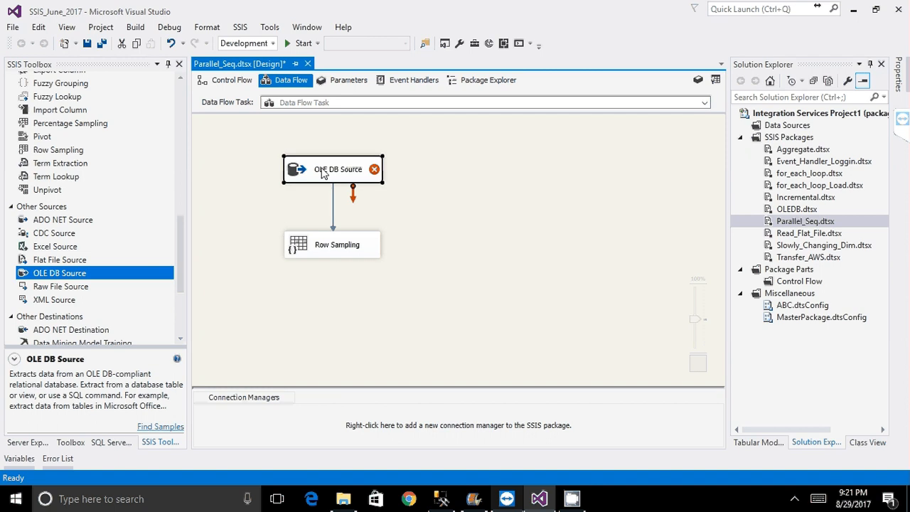
# Configure the OLE DB Source with the SQL_2016 AdventureWorks connection, Table or view access mode and a source table.
pyautogui.moveTo(337, 170)
pyautogui.doubleClick(347, 173)
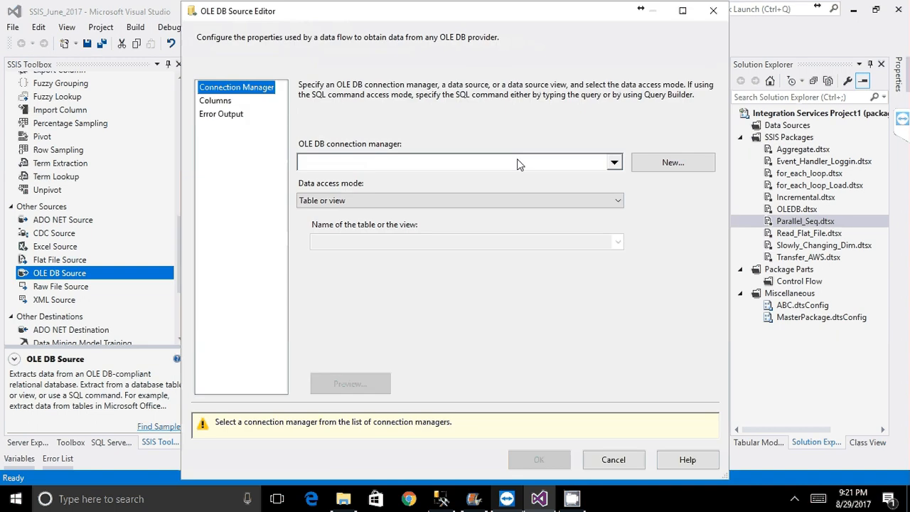
pyautogui.click(518, 165)
pyautogui.click(657, 168)
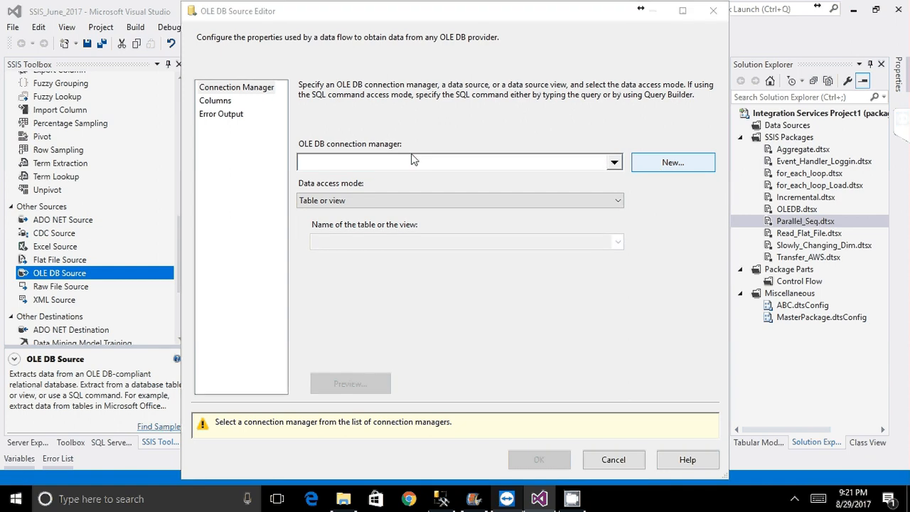
pyautogui.click(548, 399)
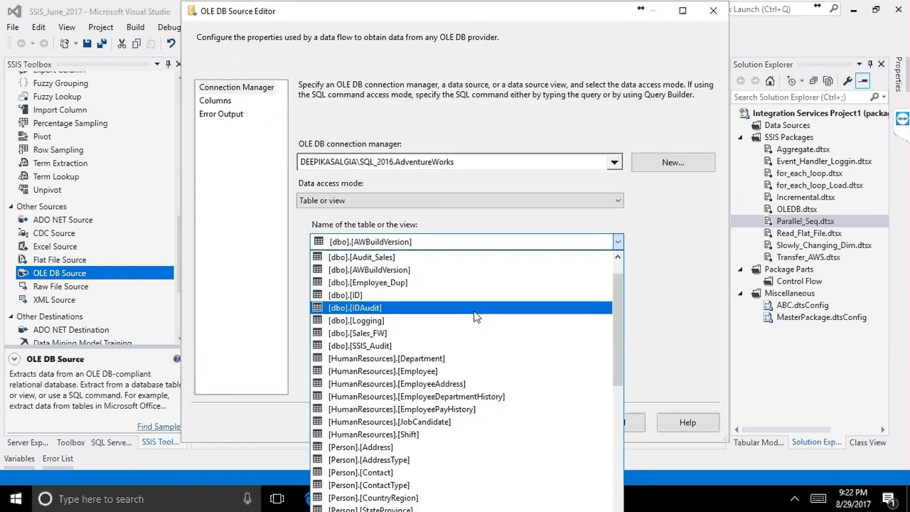
pyautogui.scroll(-15, 516, 379)
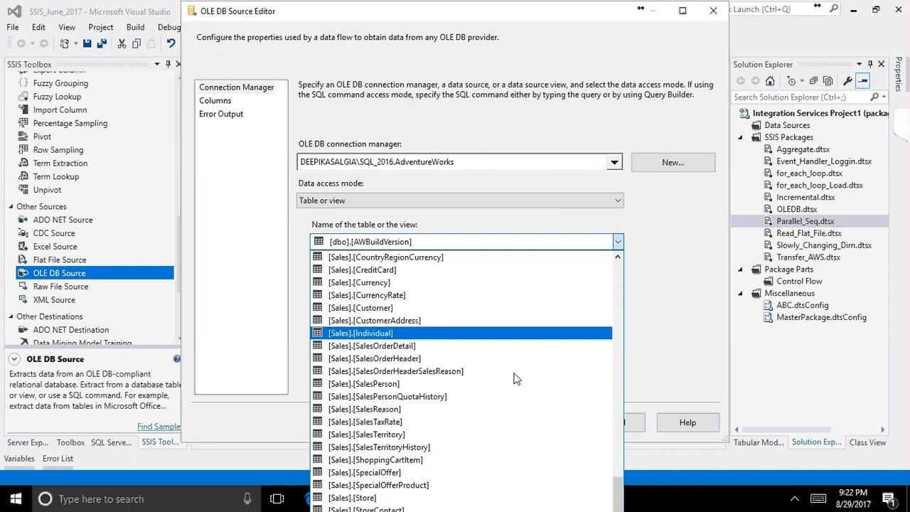
pyautogui.scroll(2, 516, 379)
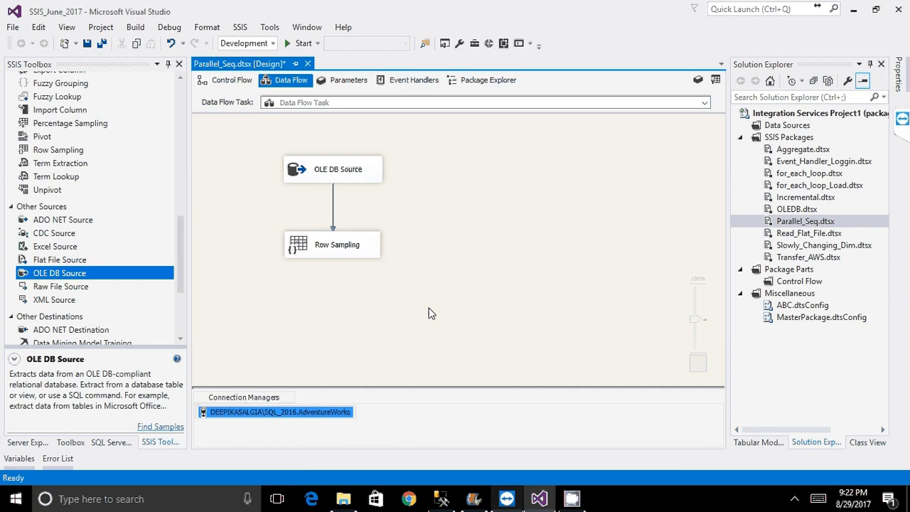
# Open the Row Sampling editor and examine the number of rows and the selected and unselected output names.
pyautogui.doubleClick(334, 244)
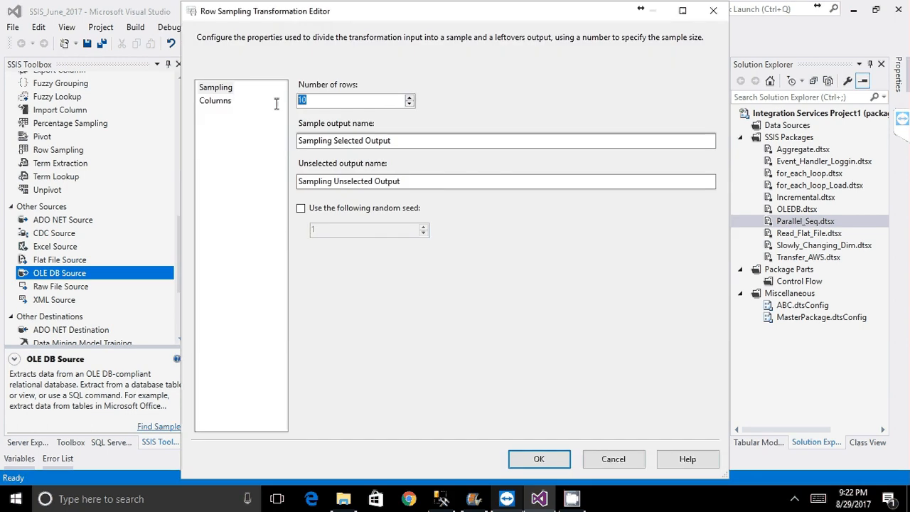
pyautogui.click(341, 101)
pyautogui.click(399, 144)
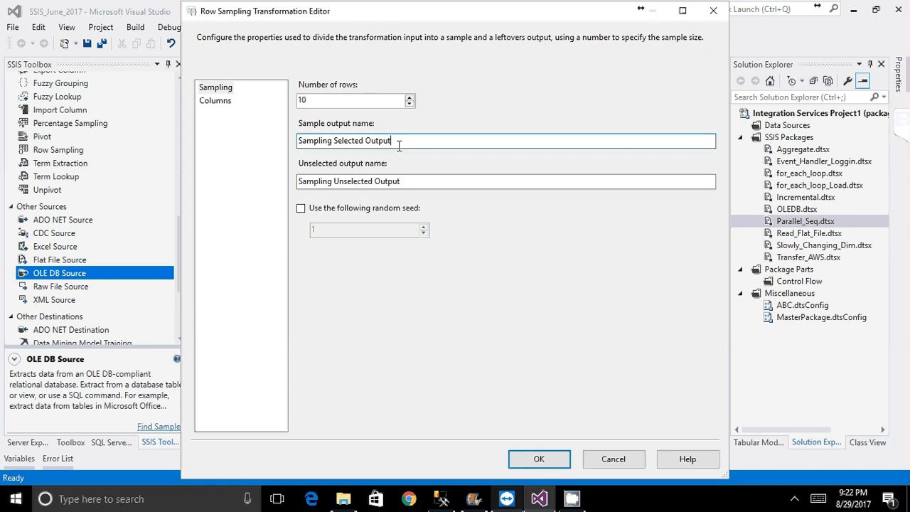
pyautogui.hotkey('ctrl', 'a')
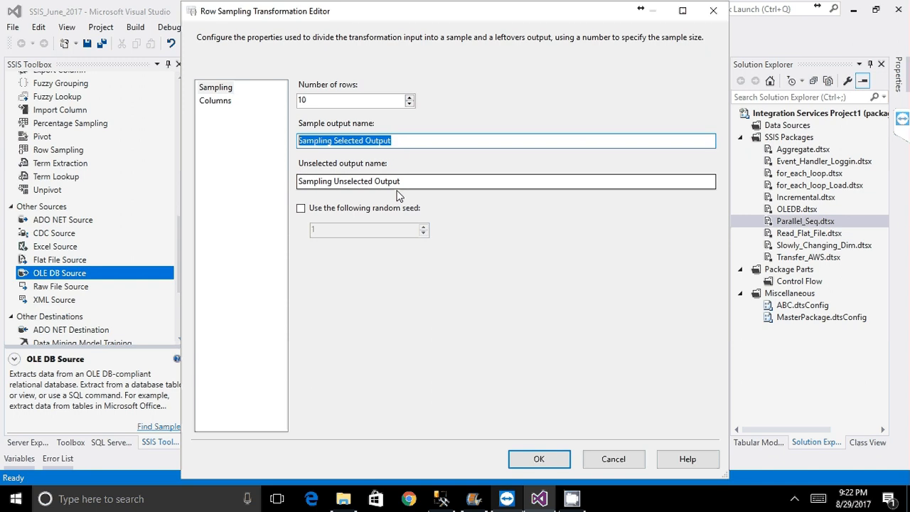
pyautogui.press('Tab')
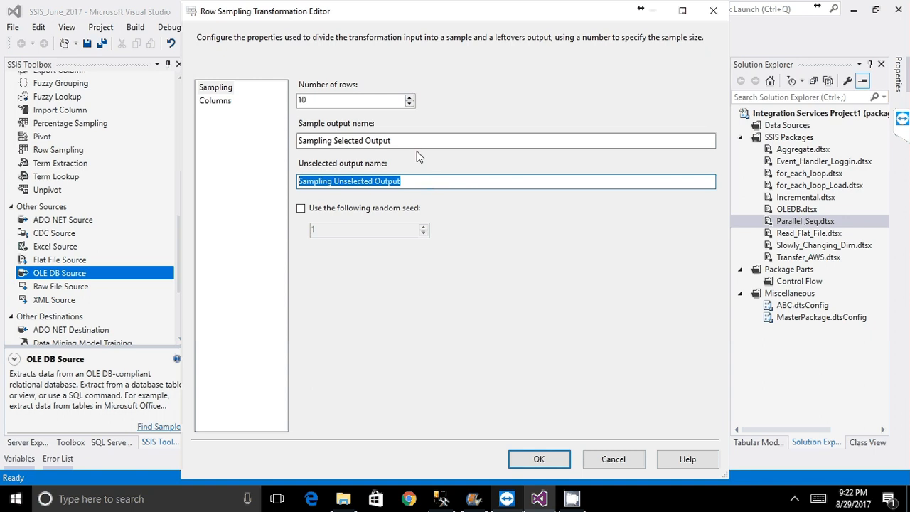
pyautogui.hotkey('shift', 'Tab')
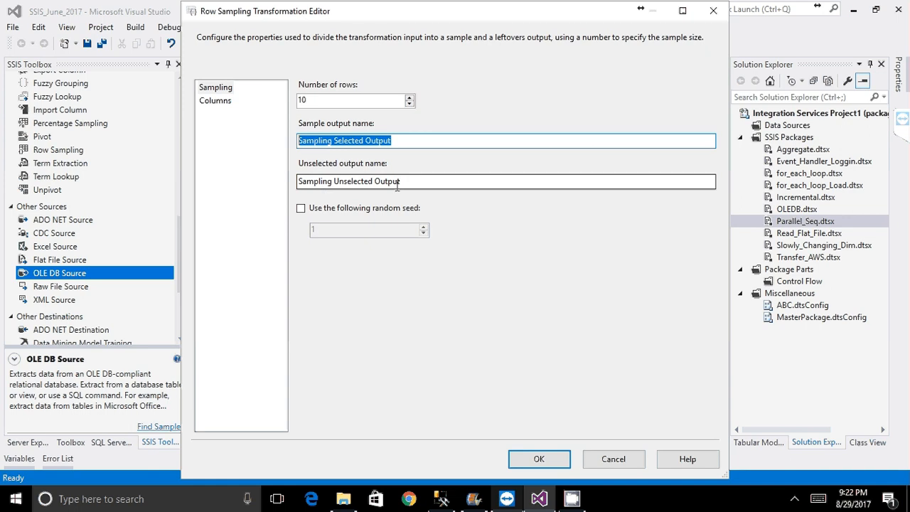
# Try a random seed of 10 for the row sampling and turn the seed option off again.
pyautogui.click(342, 209)
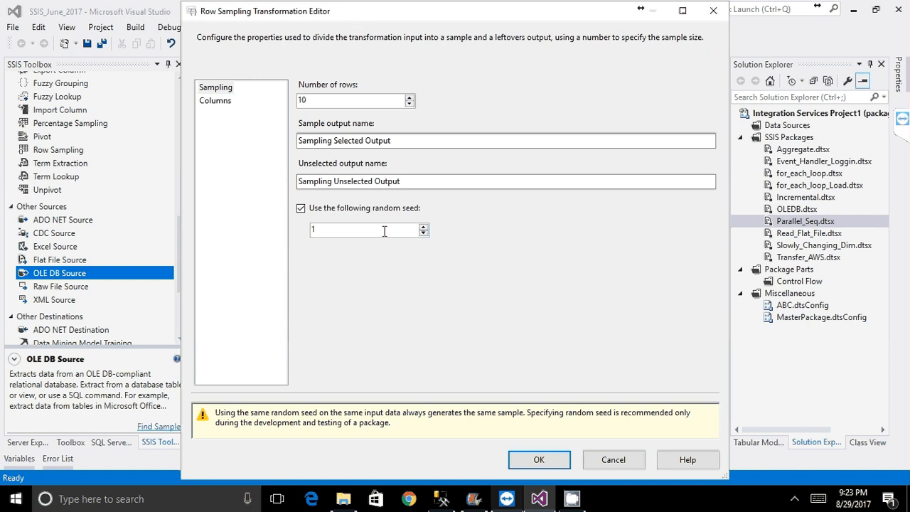
pyautogui.moveTo(384, 231); pyautogui.dragTo(295, 228)
pyautogui.write('10')
pyautogui.click(383, 211)
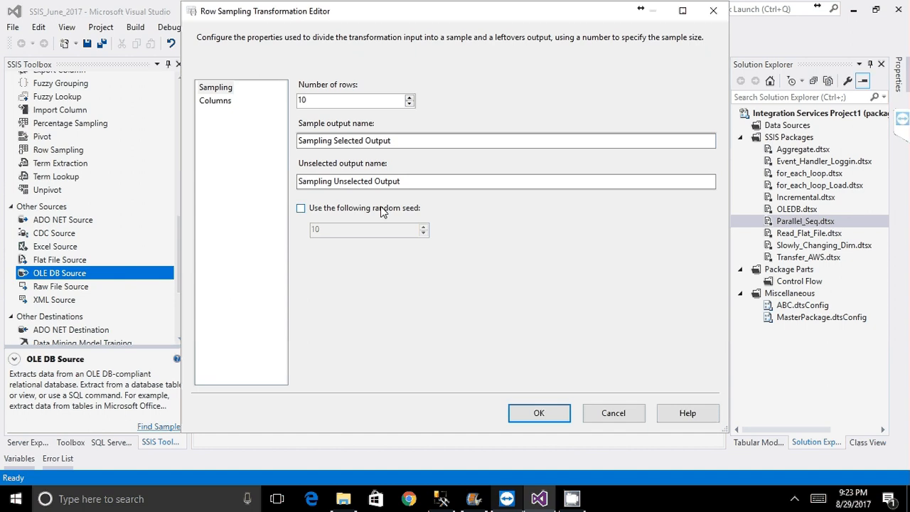
# Check the Row Sampling columns, return to the sampling settings and accept the editor.
pyautogui.click(216, 100)
pyautogui.press('Up')
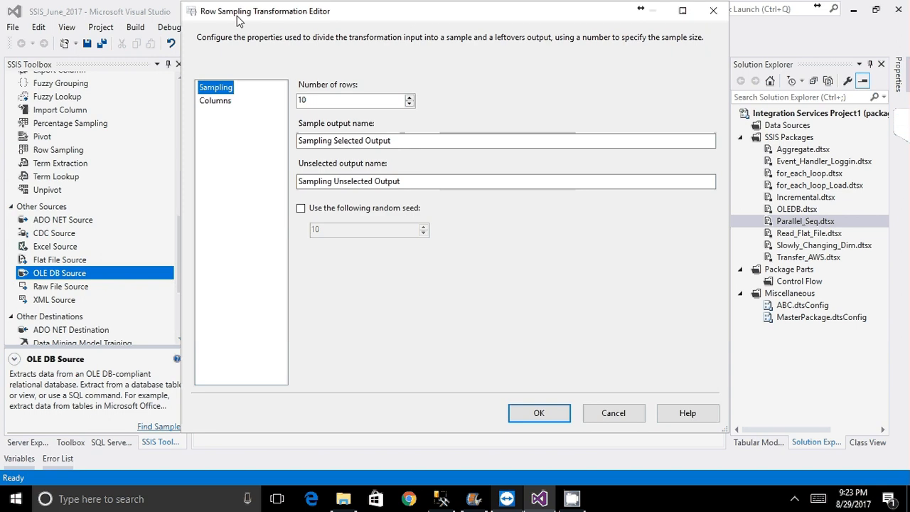
pyautogui.press('Return')
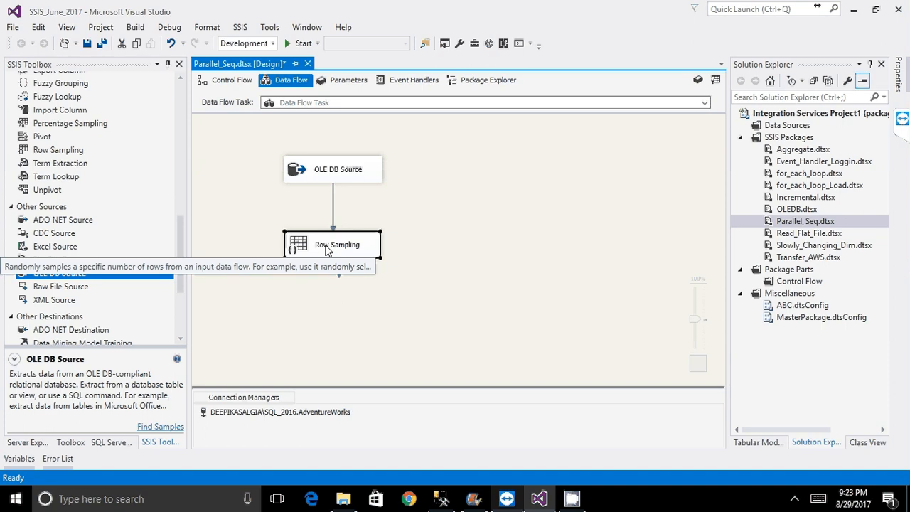
# Add a Percentage Sampling transform below Row Sampling and delete the Row Sampling transform.
pyautogui.moveTo(72, 123); pyautogui.dragTo(319, 296)
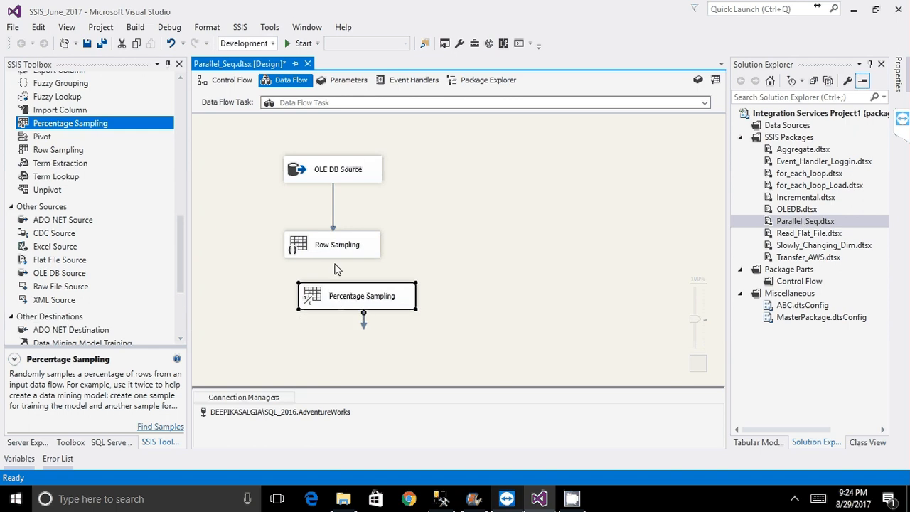
pyautogui.click(366, 247)
pyautogui.press('Delete')
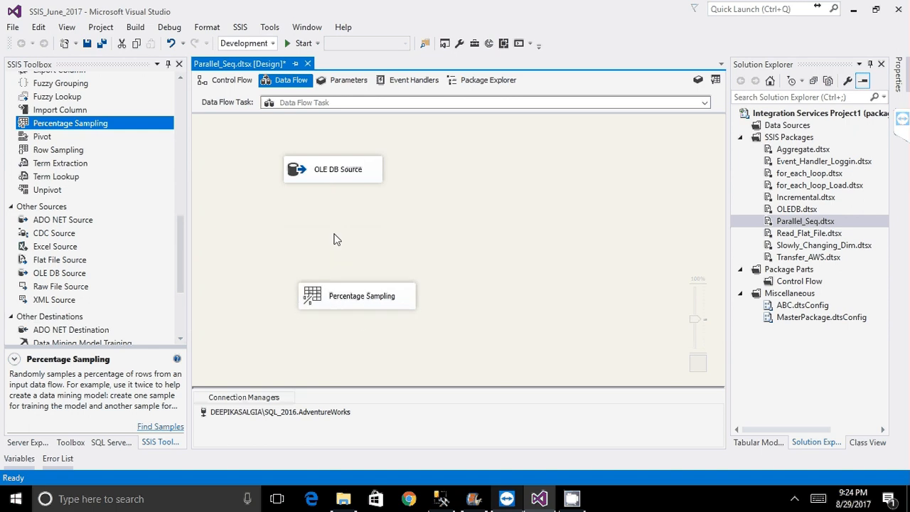
# Connect the OLE DB Source to the Percentage Sampling transform, move the transform beneath the source and open its editor.
pyautogui.click(336, 170)
pyautogui.moveTo(340, 196); pyautogui.dragTo(356, 296)
pyautogui.moveTo(356, 296); pyautogui.dragTo(325, 242)
pyautogui.doubleClick(325, 243)
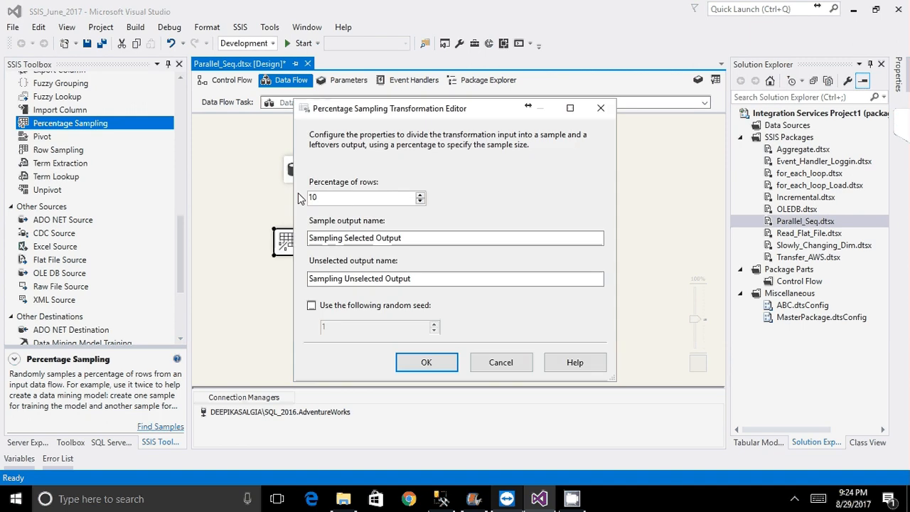
# Try the random seed option for the percentage sampling, turn it off again and accept the editor.
pyautogui.click(353, 312)
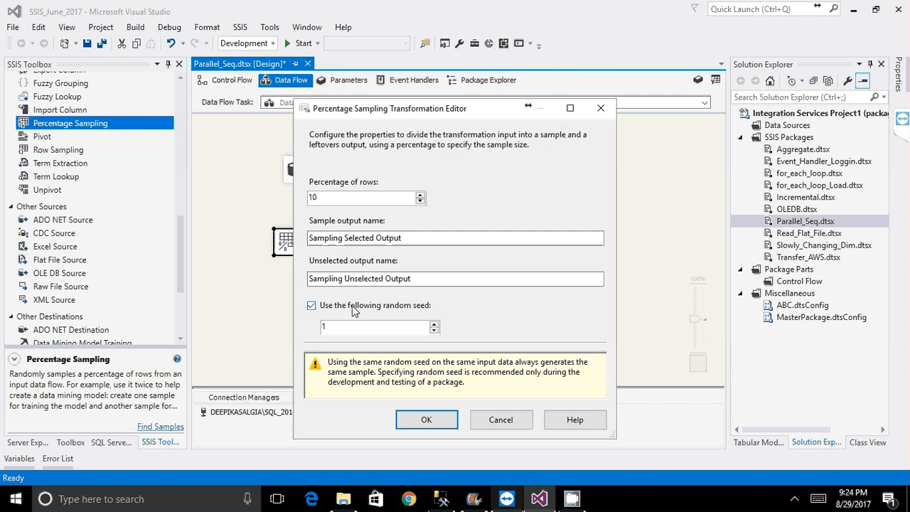
pyautogui.click(366, 311)
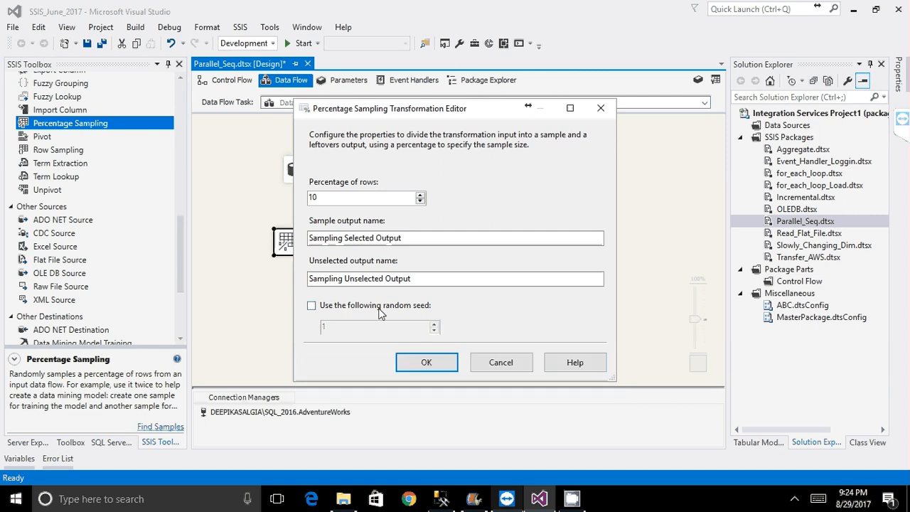
pyautogui.click(427, 362)
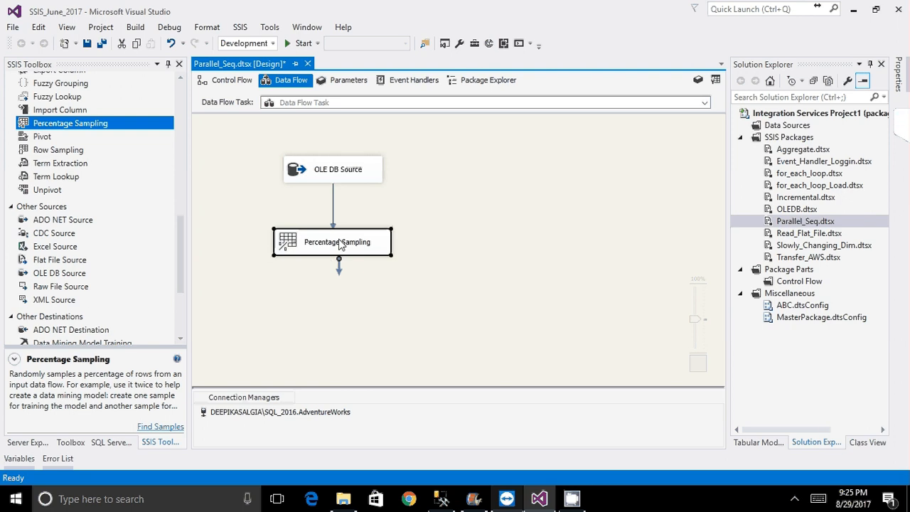
# Delete the Percentage Sampling transform from the data flow.
pyautogui.press('Delete')
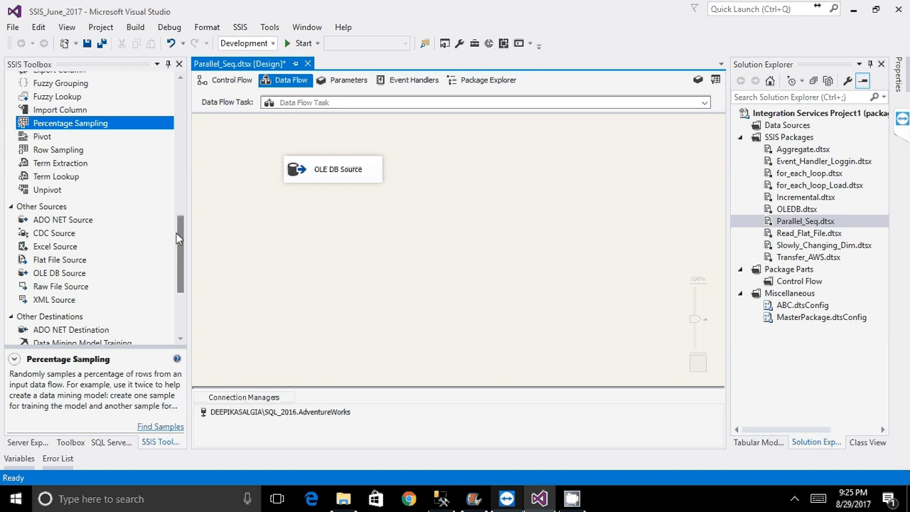
pyautogui.moveTo(178, 239); pyautogui.dragTo(180, 247)
pyautogui.scroll(-1, 119, 190)
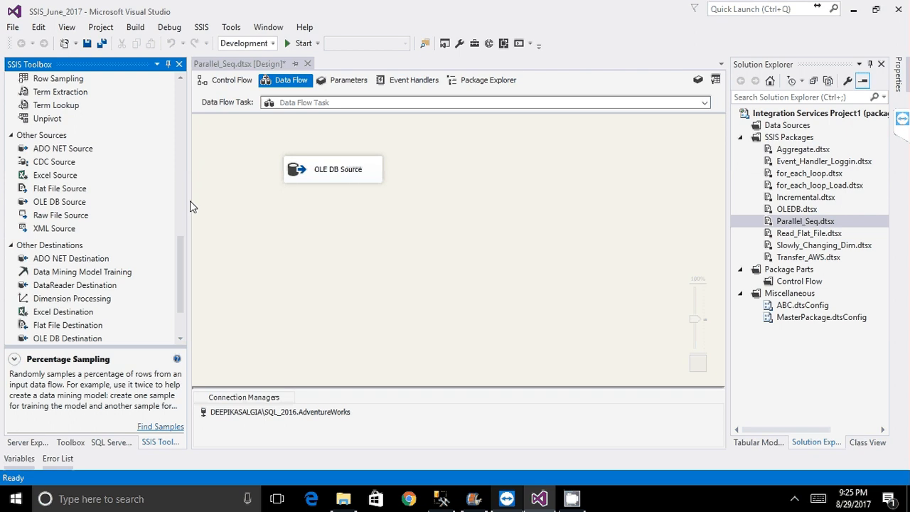
# Switch to SQL Server Management Studio and replace the "New York" line in the query with like '%Stautus%'.
pyautogui.click(444, 500)
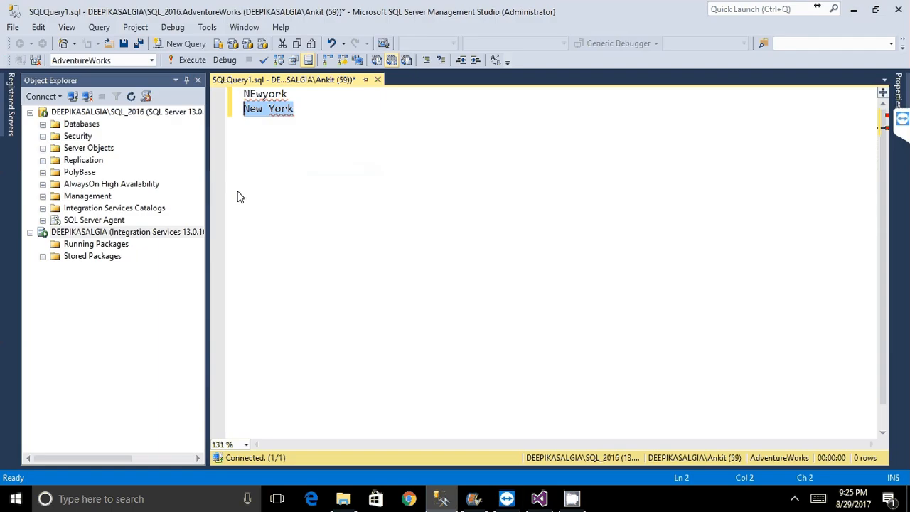
pyautogui.write('like')
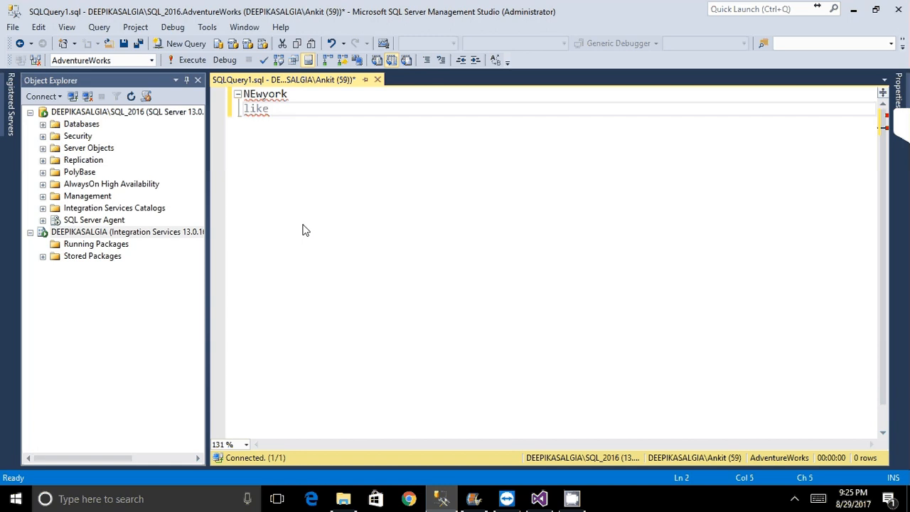
pyautogui.write(" ''")
pyautogui.press('Left')
pyautogui.write('%%')
pyautogui.press('Left')
pyautogui.write('Stautus')
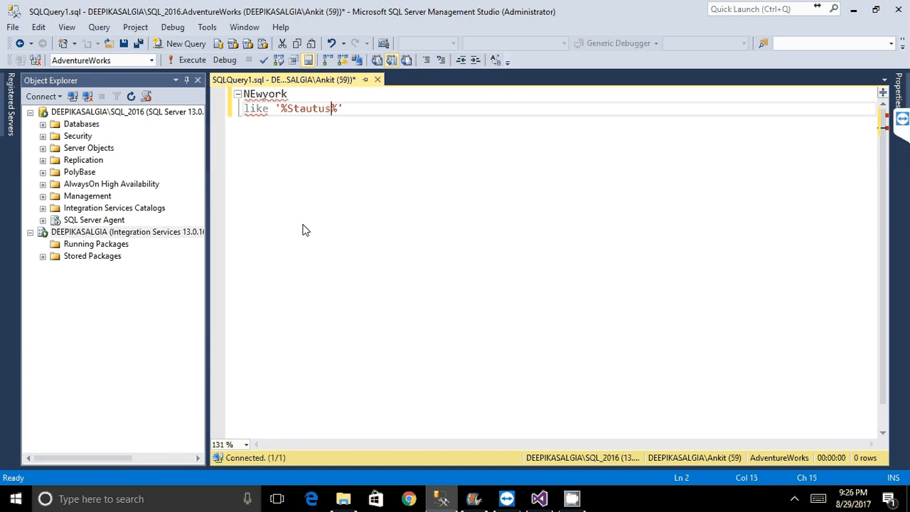
# Switch back to Visual Studio, add a Term Lookup transform below the OLE DB Source and connect the source to it.
pyautogui.hotkey('alt', 'Tab')
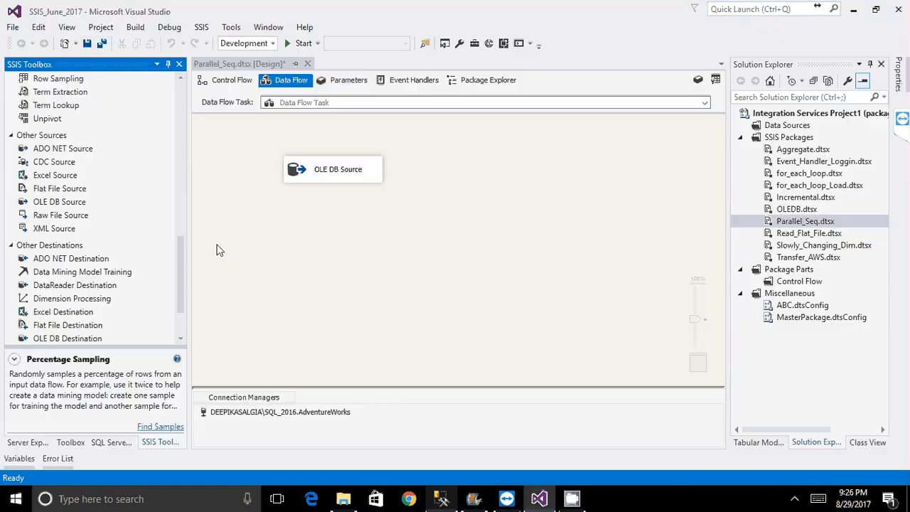
pyautogui.click(106, 108)
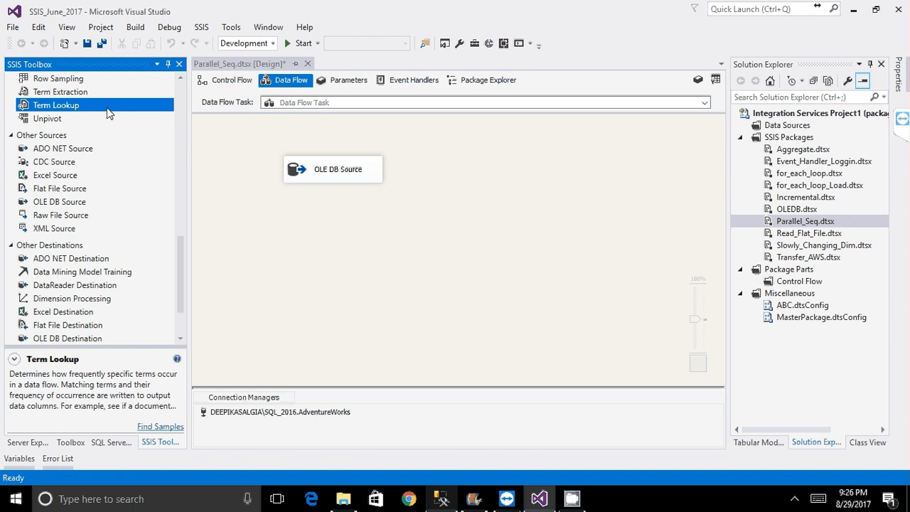
pyautogui.click(79, 93)
pyautogui.click(70, 106)
pyautogui.moveTo(70, 106); pyautogui.dragTo(388, 242)
pyautogui.click(329, 176)
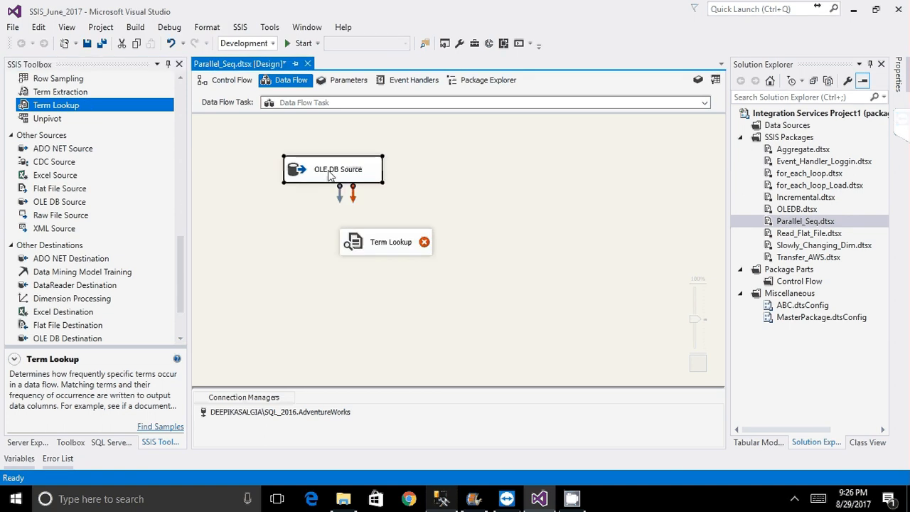
pyautogui.moveTo(340, 194); pyautogui.dragTo(379, 245)
pyautogui.moveTo(379, 250); pyautogui.dragTo(351, 250)
# Open the Term Lookup editor and choose [Production].[ProductModelIllustration] as the reference table.
pyautogui.doubleClick(351, 249)
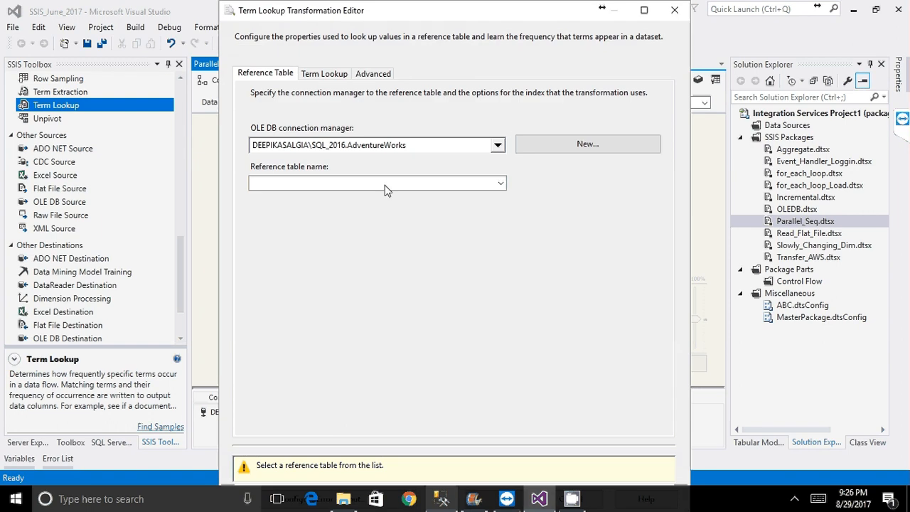
pyautogui.click(334, 75)
pyautogui.click(501, 184)
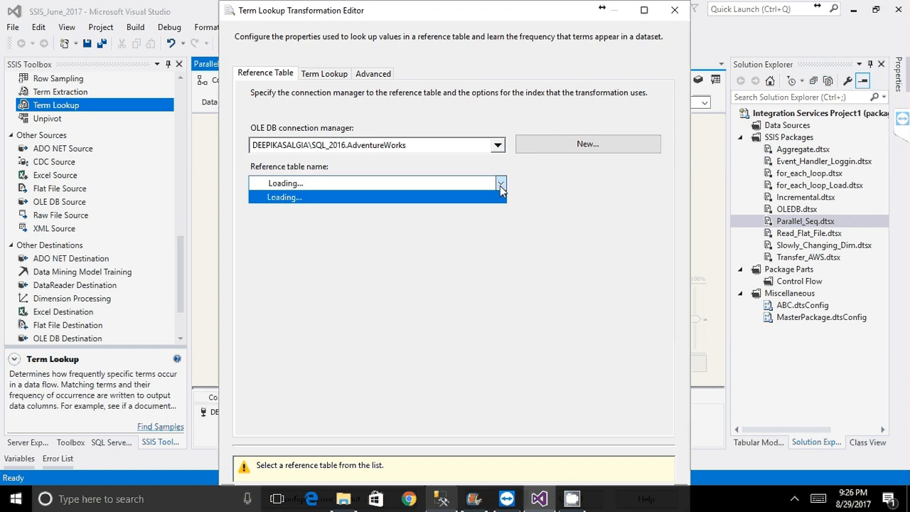
pyautogui.moveTo(500, 252); pyautogui.dragTo(500, 264)
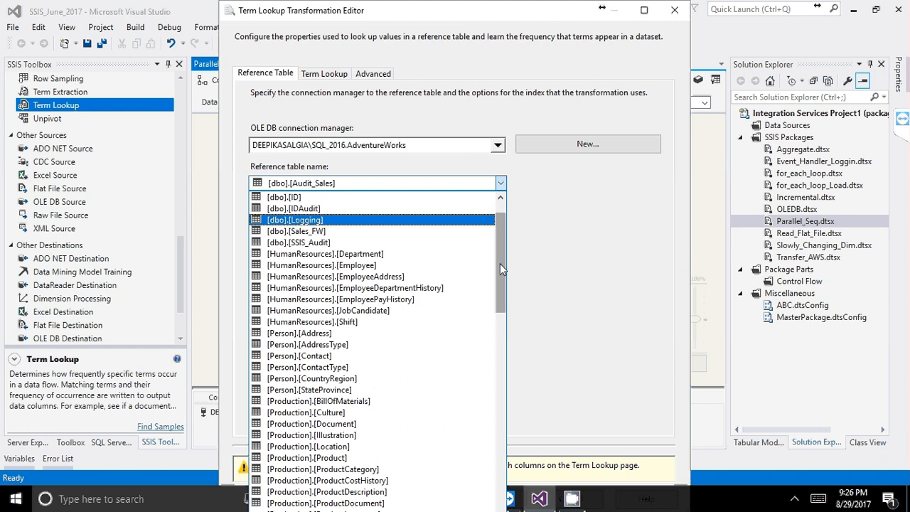
pyautogui.moveTo(501, 263); pyautogui.dragTo(500, 331)
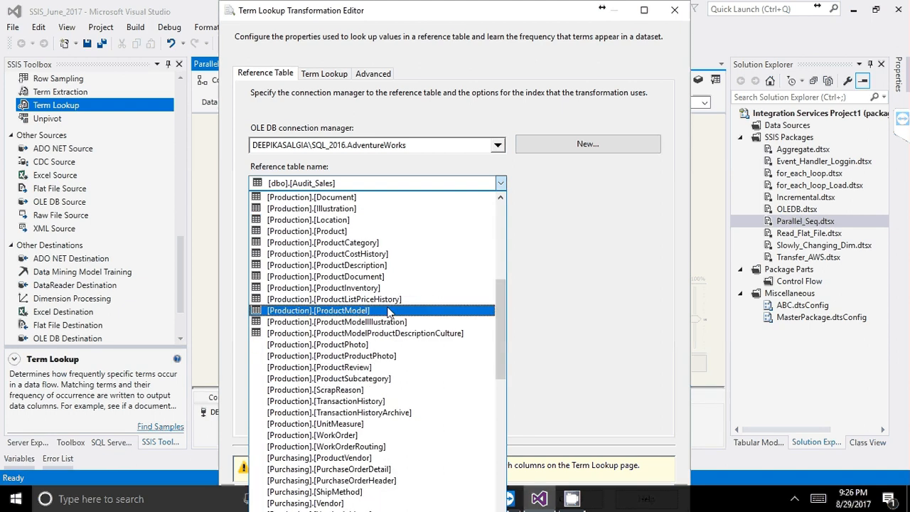
pyautogui.click(365, 322)
# Pass through SalesOrderDetailID, map the ProductID input column to the IllustrationID reference column and accept the Term Lookup editor.
pyautogui.click(324, 73)
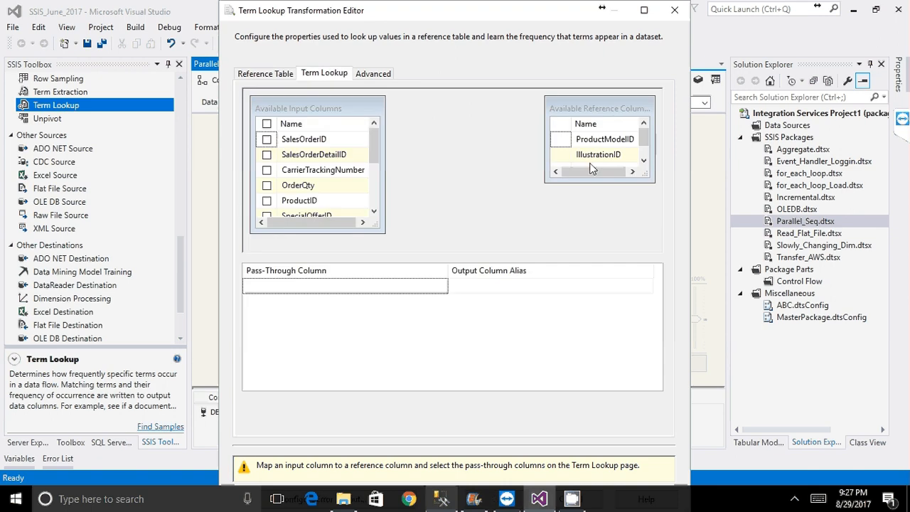
pyautogui.moveTo(545, 182); pyautogui.dragTo(457, 212)
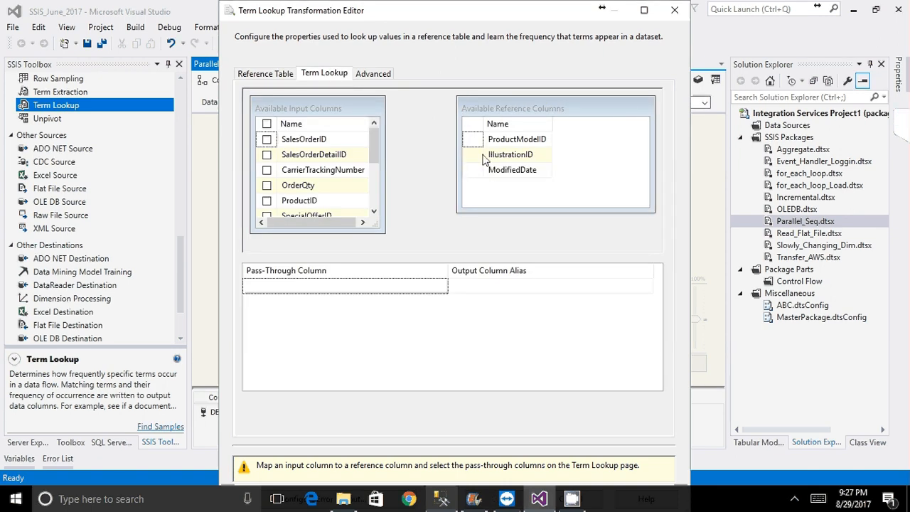
pyautogui.click(483, 154)
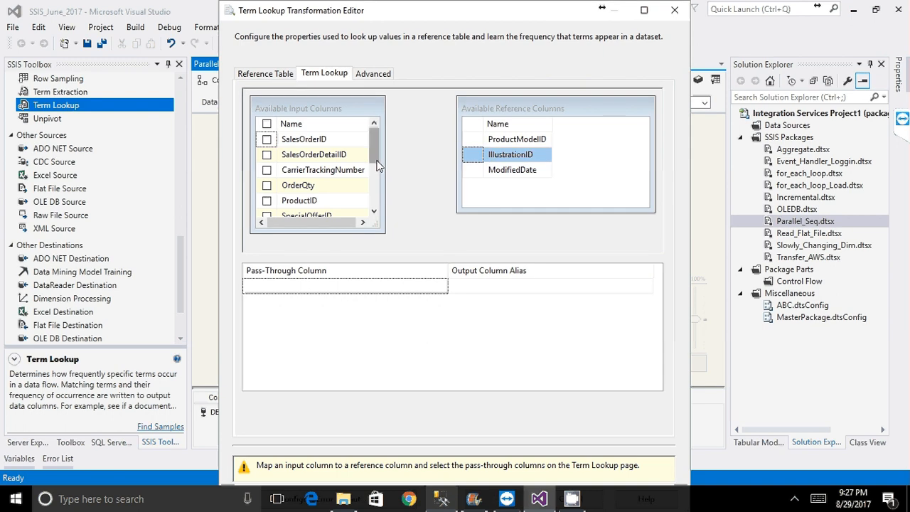
pyautogui.scroll(-2, 378, 150)
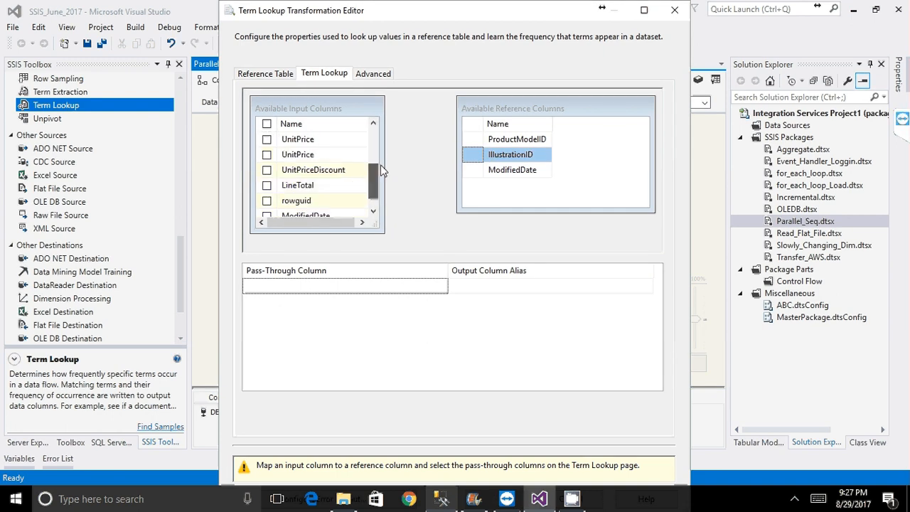
pyautogui.scroll(3, 297, 187)
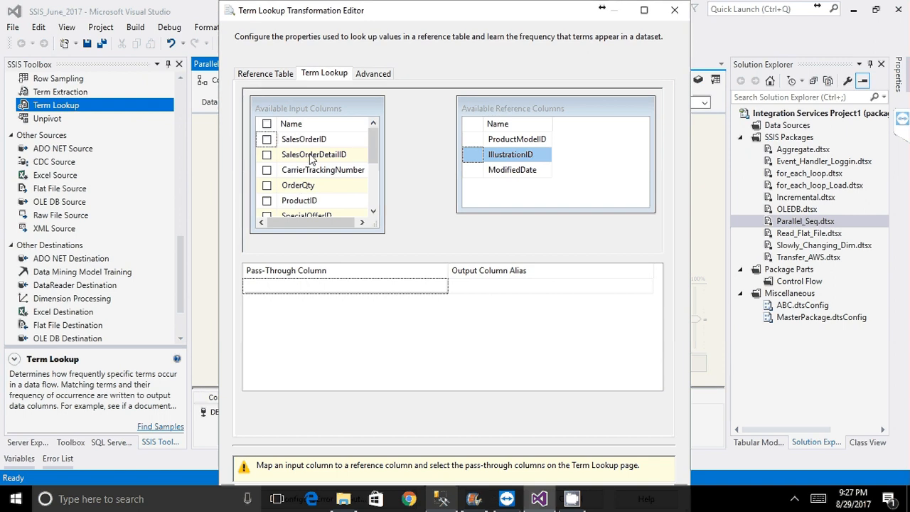
pyautogui.click(267, 155)
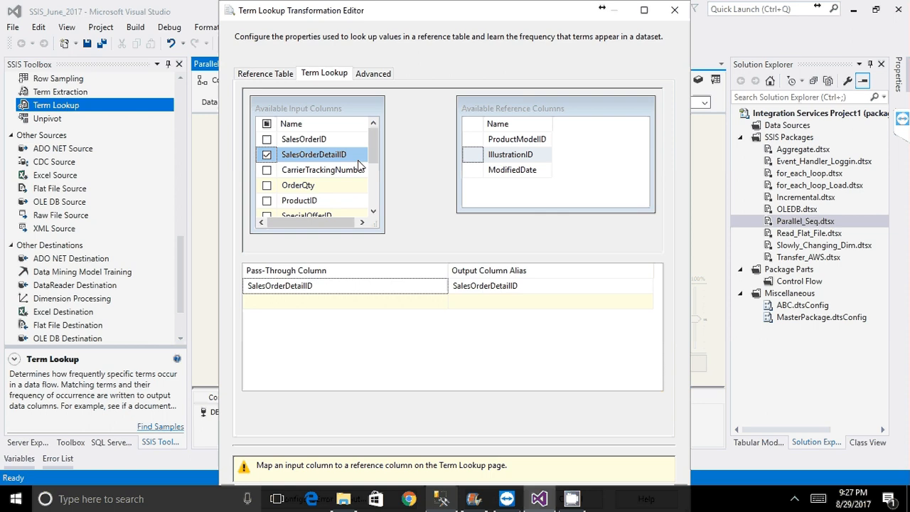
pyautogui.scroll(-1, 299, 193)
pyautogui.moveTo(300, 154); pyautogui.dragTo(501, 159)
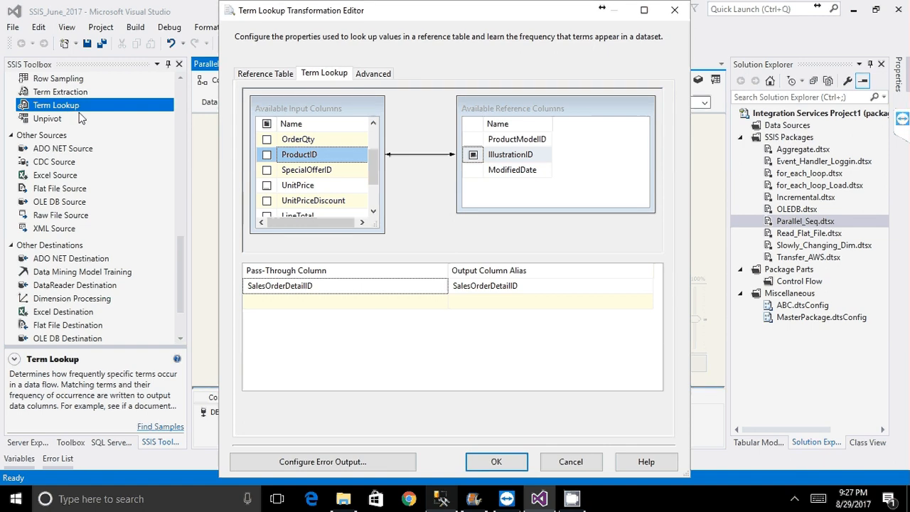
pyautogui.press('Return')
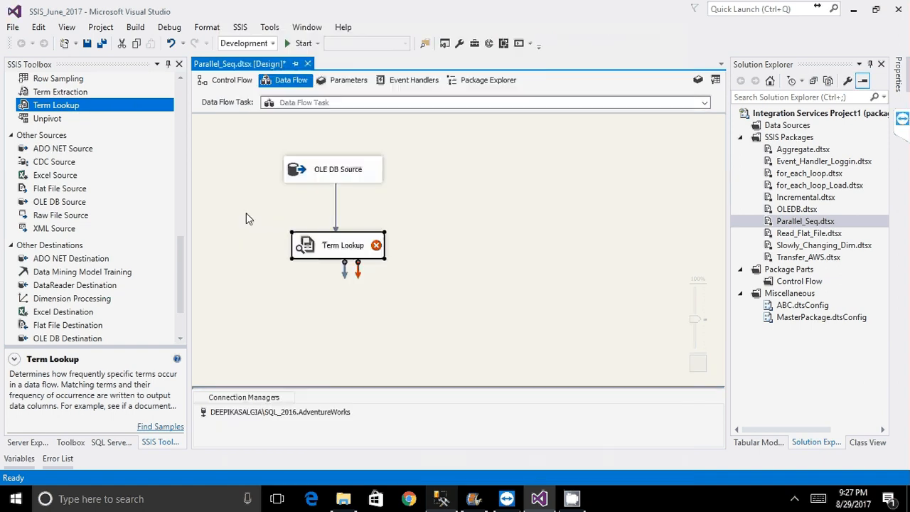
# Look through the available data flow transforms and read the description of Cache Transform.
pyautogui.scroll(3, 183, 233)
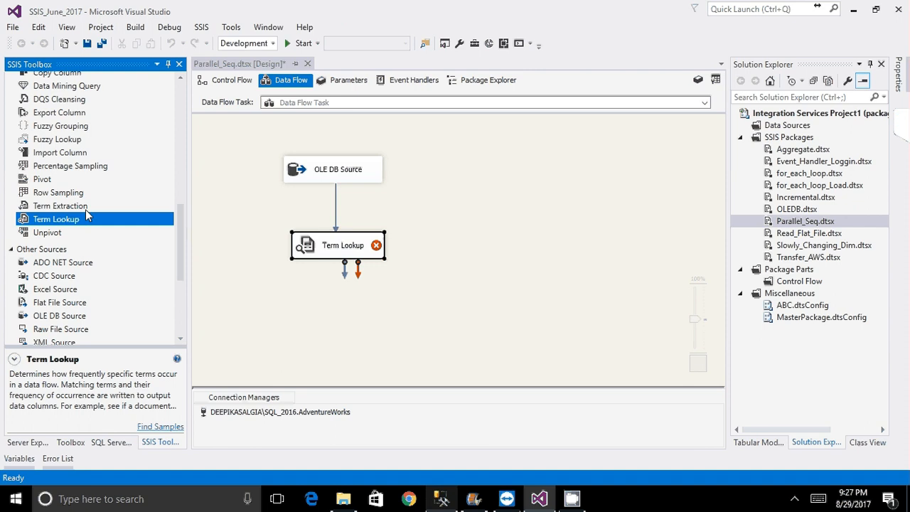
pyautogui.scroll(2, 85, 216)
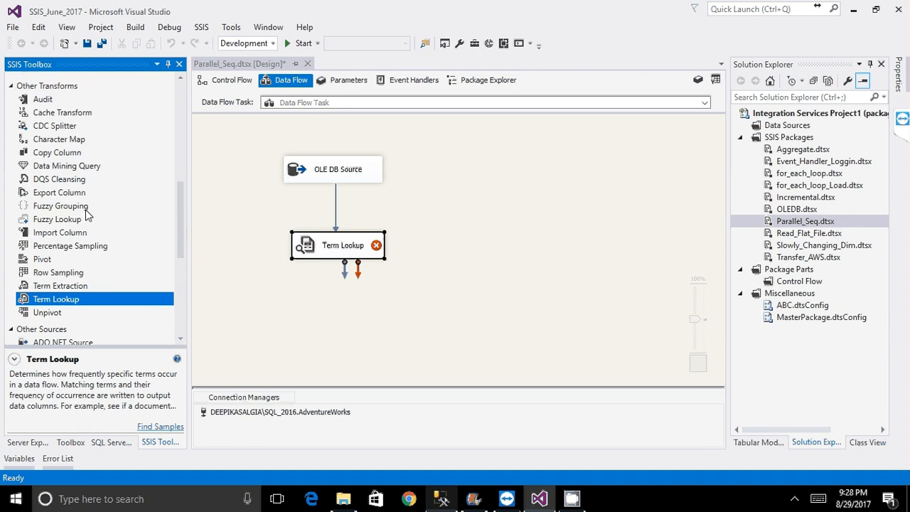
pyautogui.scroll(-2, 98, 218)
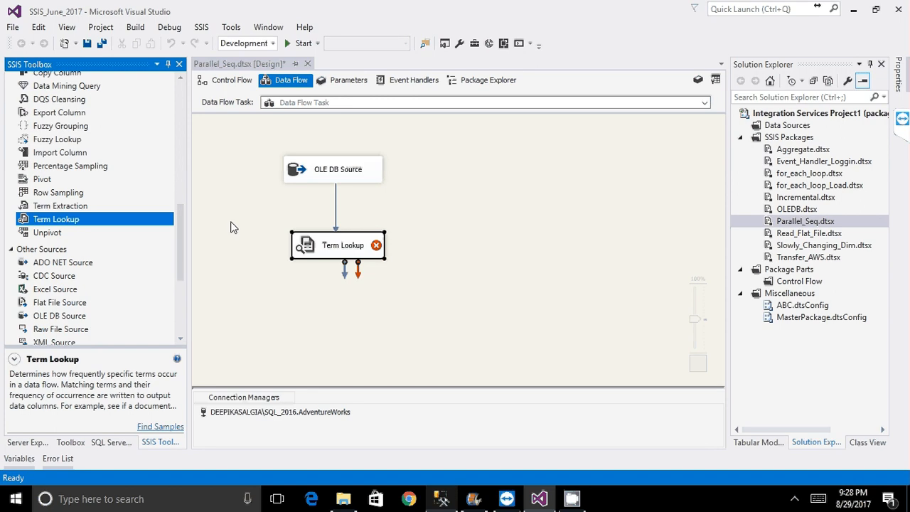
pyautogui.moveTo(181, 242); pyautogui.dragTo(193, 168)
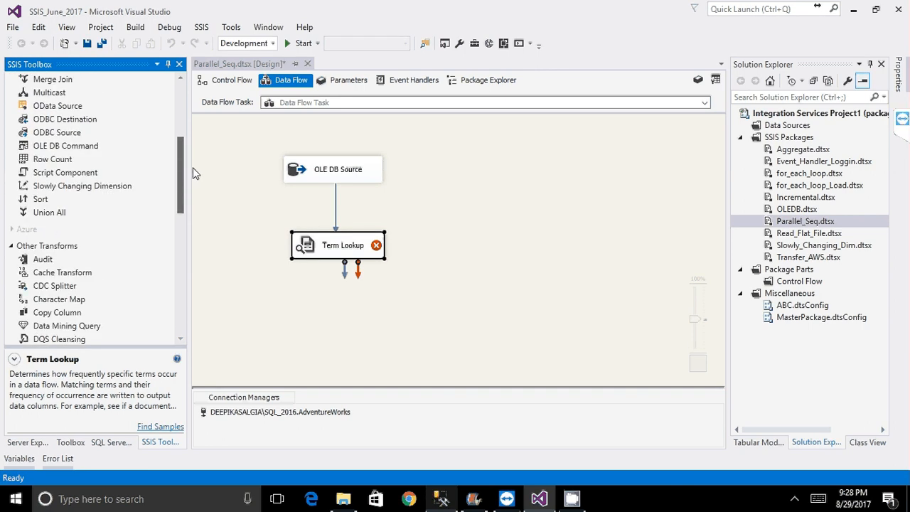
pyautogui.scroll(1, 159, 207)
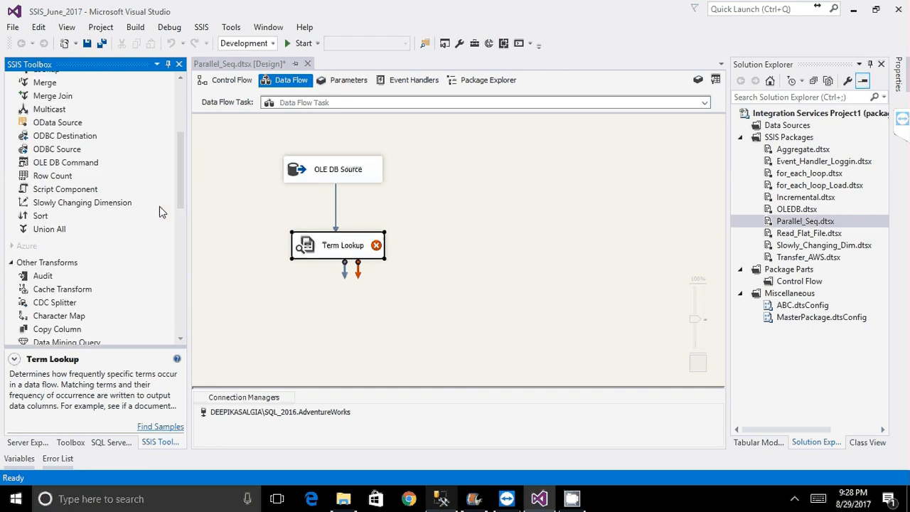
pyautogui.click(78, 290)
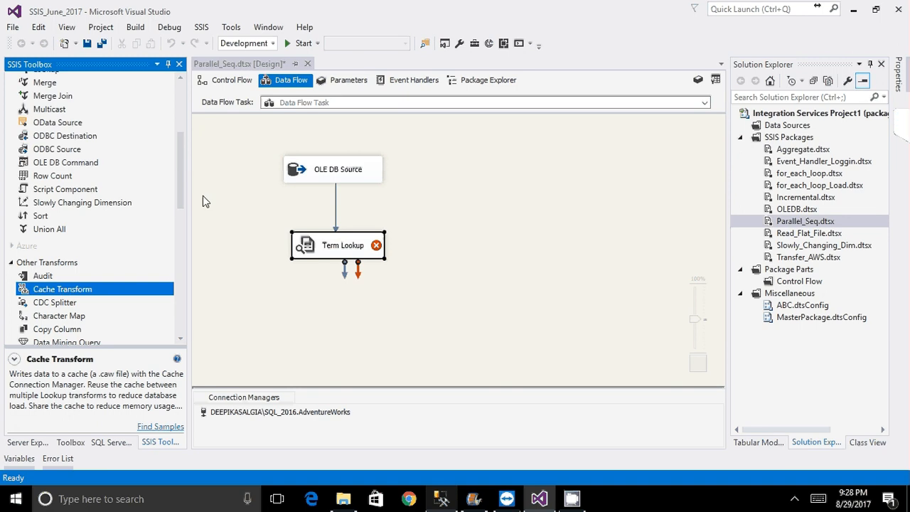
pyautogui.moveTo(180, 183); pyautogui.dragTo(208, 205)
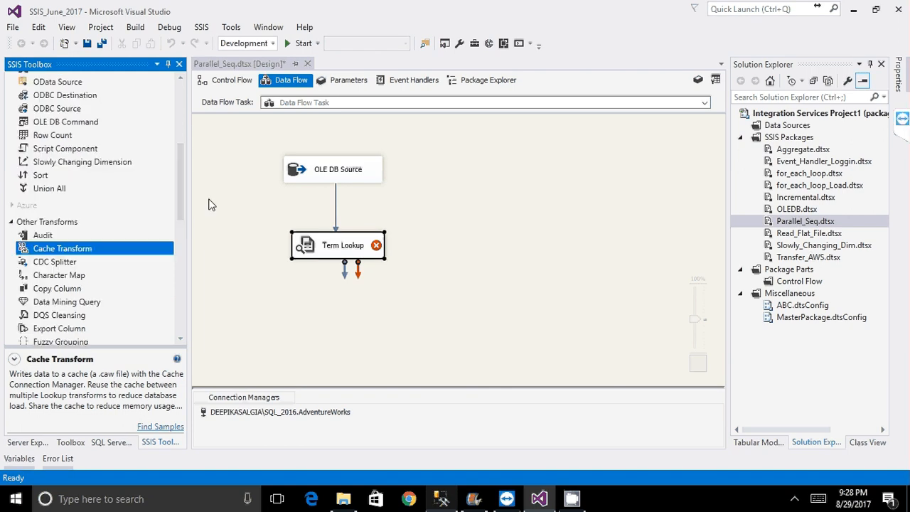
# Delete the Term Lookup transform and add a Cache Transform to the right of the OLE DB Source.
pyautogui.click(340, 245)
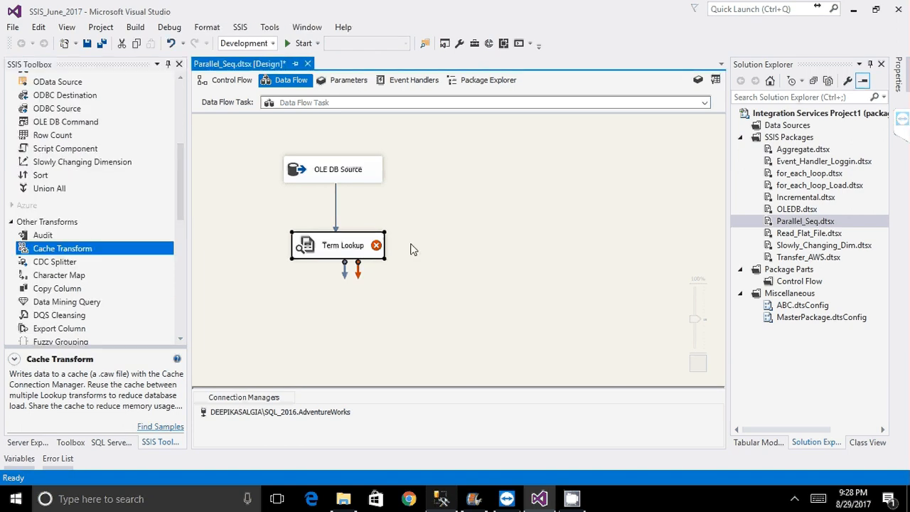
pyautogui.press('Delete')
pyautogui.moveTo(146, 247); pyautogui.dragTo(534, 220)
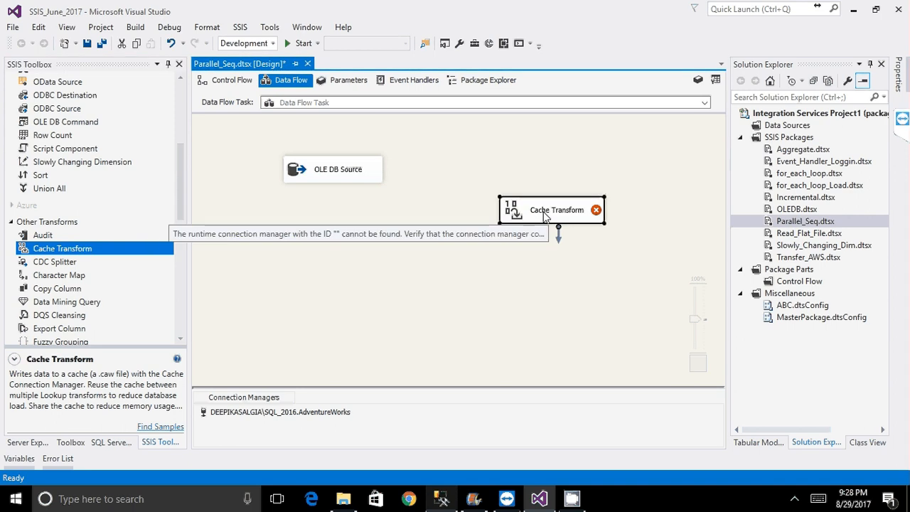
pyautogui.click(358, 178)
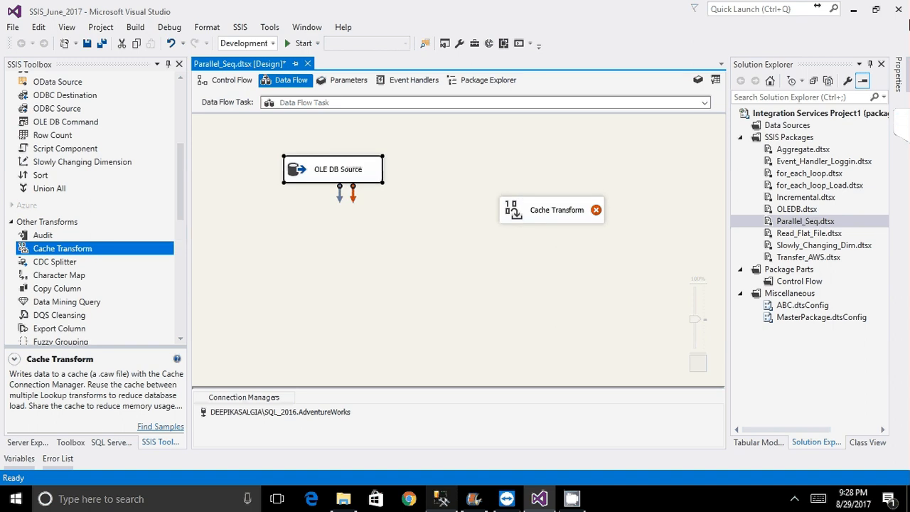
pyautogui.press('super+Down')
pyautogui.press('super+Up')
pyautogui.moveTo(561, 218)
pyautogui.moveTo(182, 186); pyautogui.dragTo(184, 147)
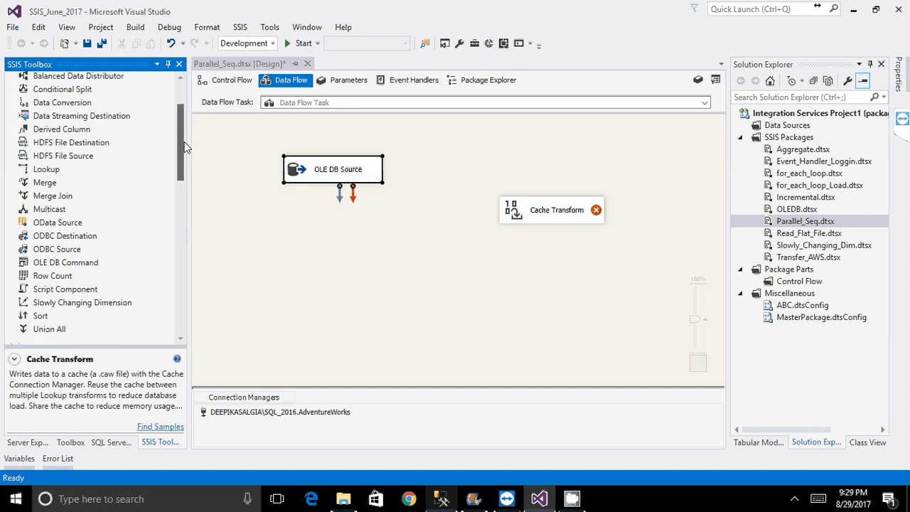
# Add a Lookup transform below the OLE DB Source, connect the source to it and open the Lookup editor.
pyautogui.moveTo(46, 169); pyautogui.dragTo(340, 236)
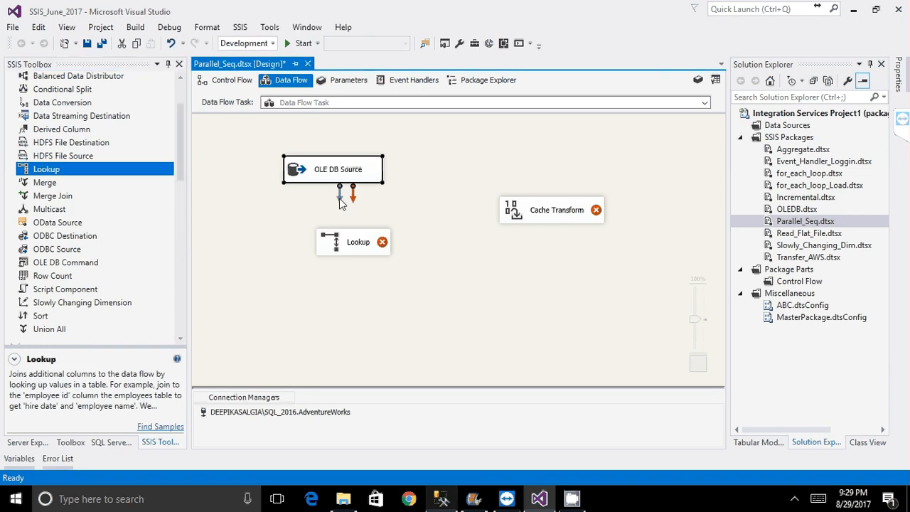
pyautogui.doubleClick(379, 243)
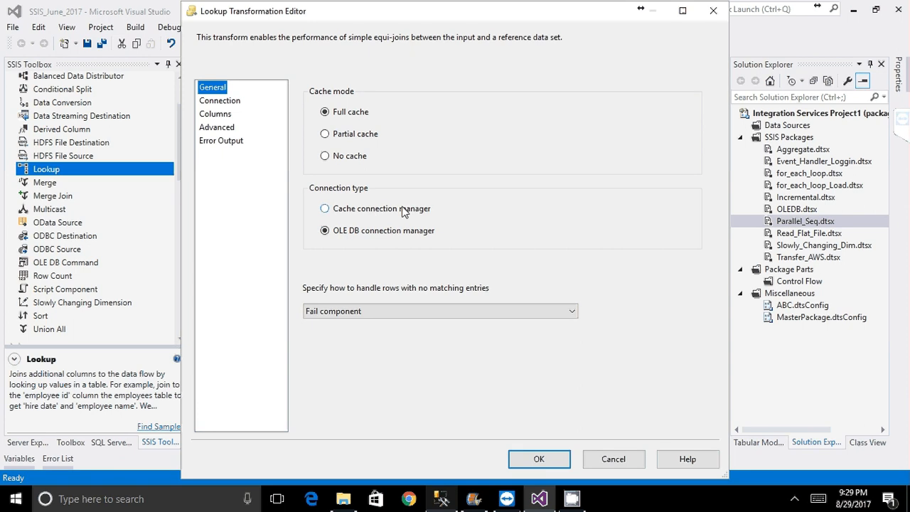
pyautogui.moveTo(455, 10); pyautogui.dragTo(317, 23)
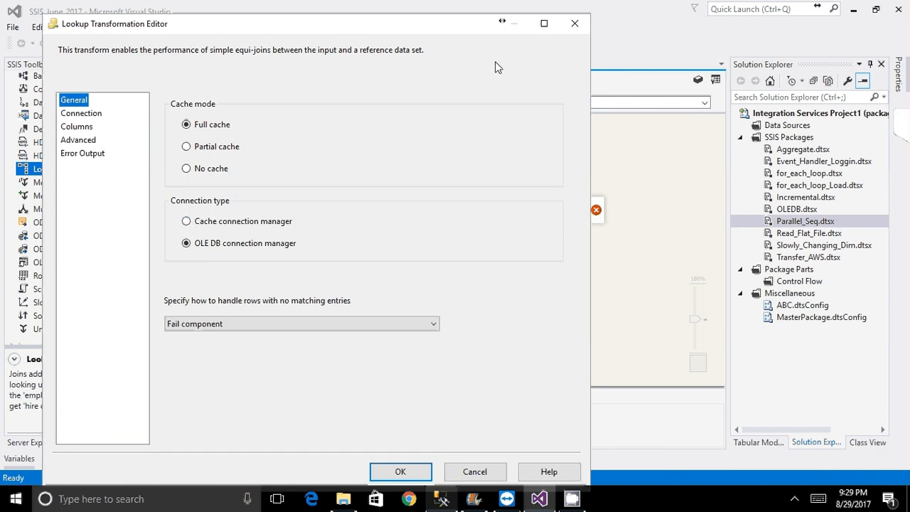
pyautogui.moveTo(483, 23); pyautogui.dragTo(373, 20)
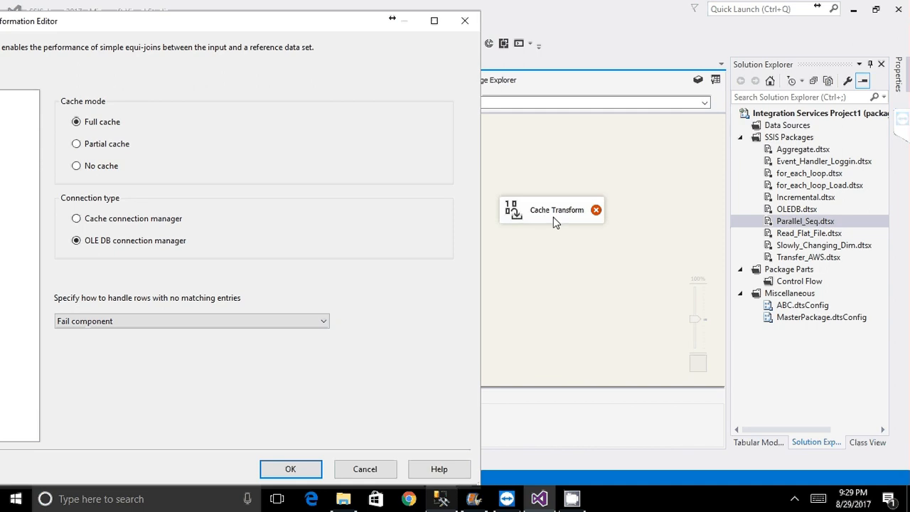
pyautogui.moveTo(256, 32); pyautogui.dragTo(323, 32)
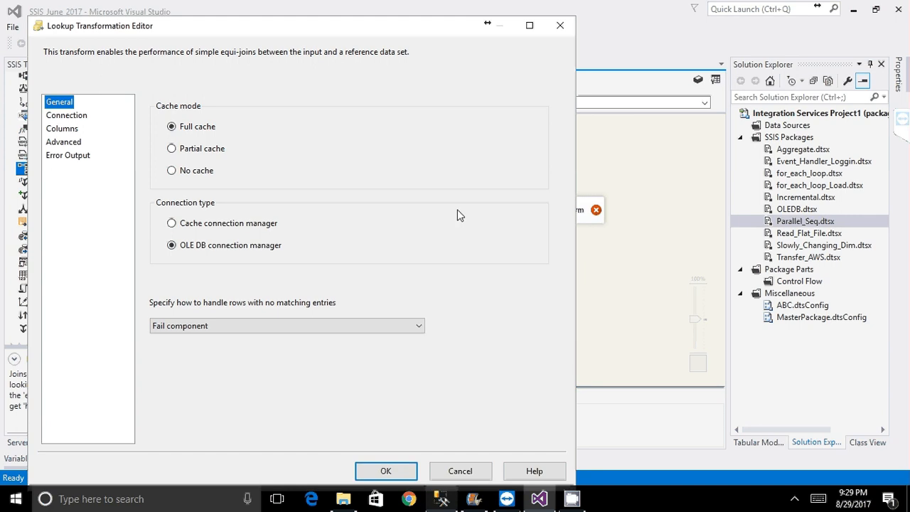
# Switch the Lookup's connection type to Cache connection manager, check which connection managers are available and cancel the editor.
pyautogui.click(226, 223)
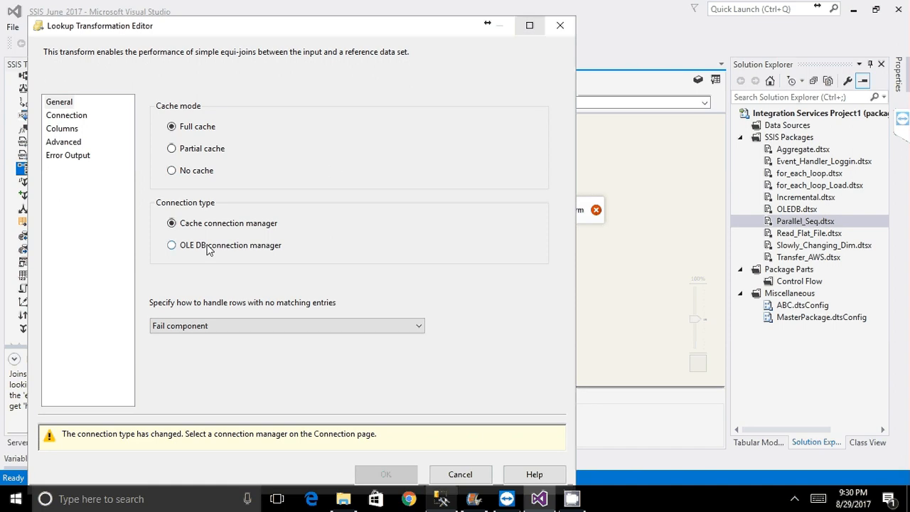
pyautogui.click(79, 116)
pyautogui.click(378, 133)
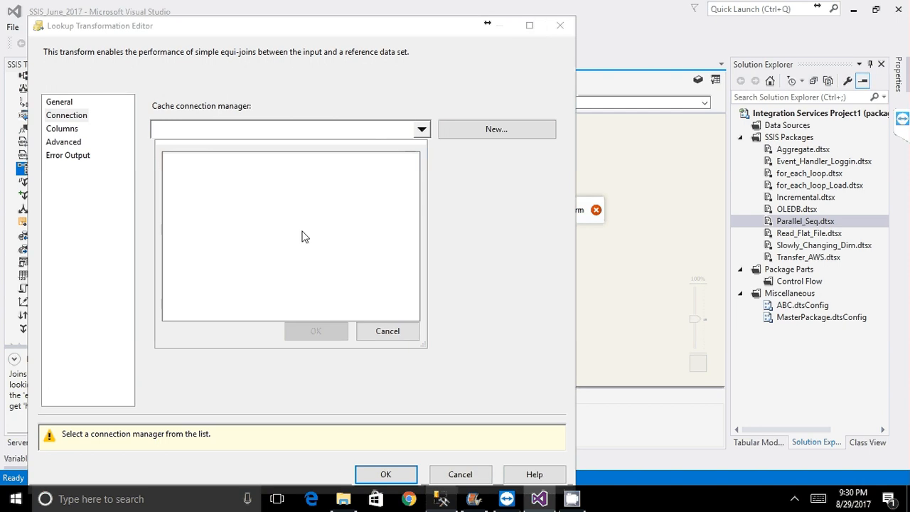
pyautogui.click(426, 294)
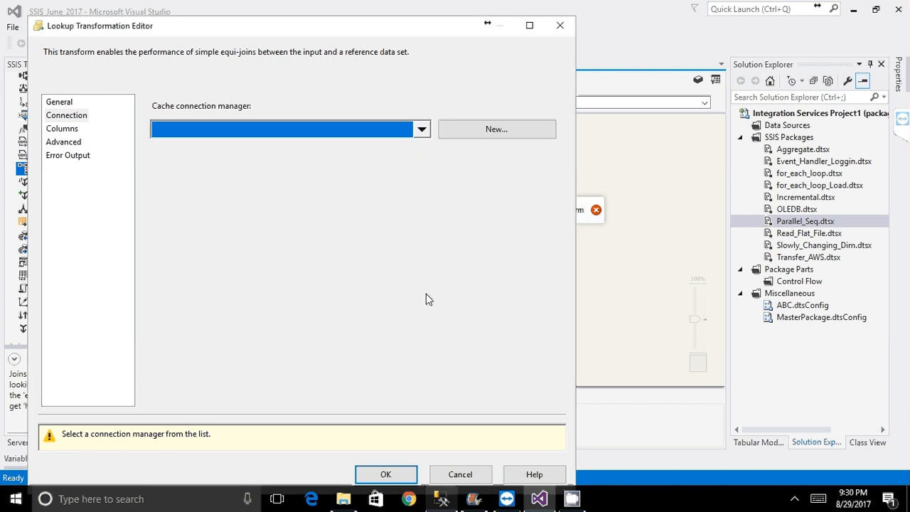
pyautogui.press('Escape')
# Open the Cache Transform editor despite the missing input columns and check the list of existing cache connection managers.
pyautogui.doubleClick(576, 210)
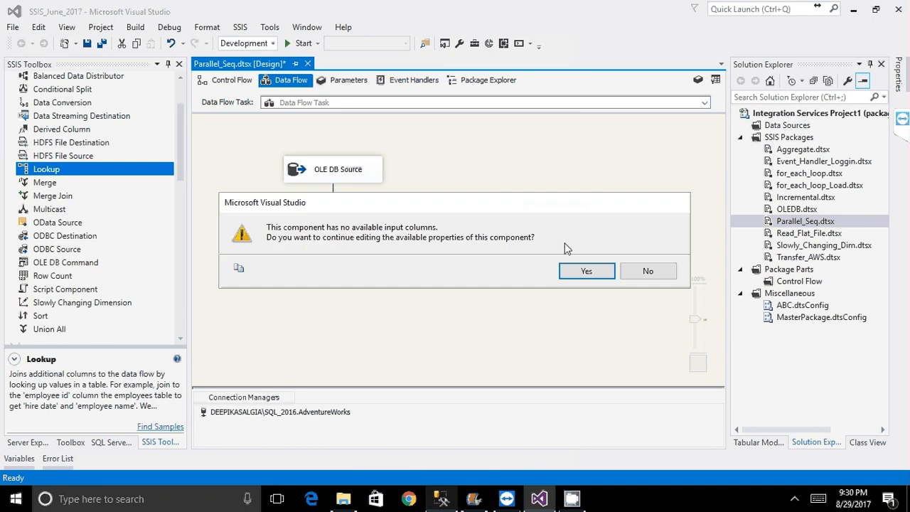
pyautogui.click(586, 271)
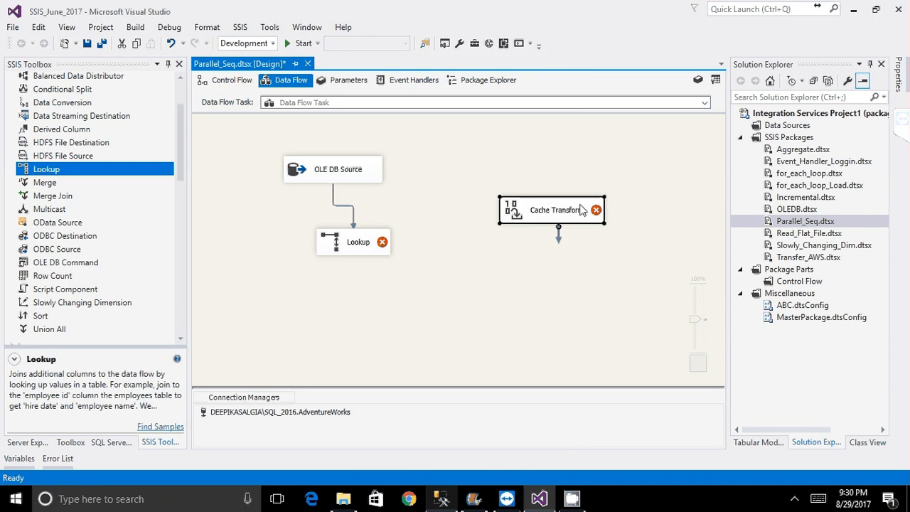
pyautogui.doubleClick(581, 210)
pyautogui.click(585, 272)
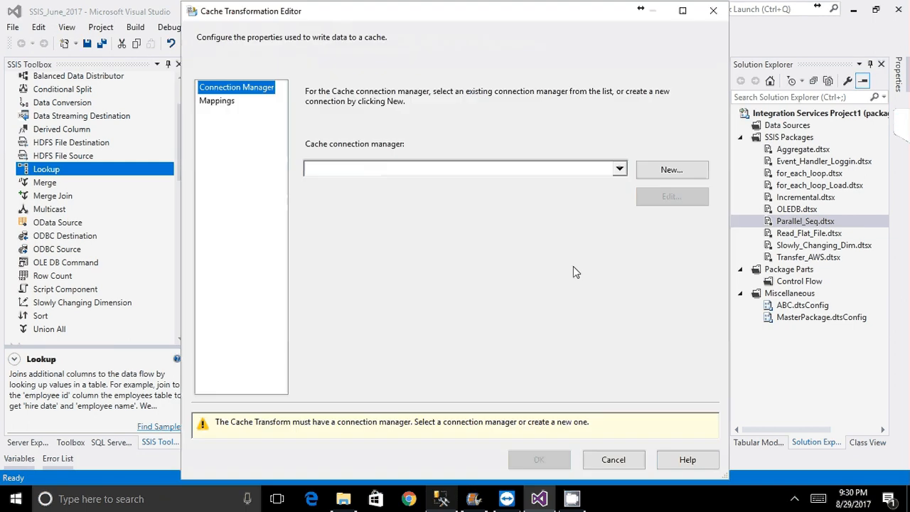
pyautogui.click(619, 169)
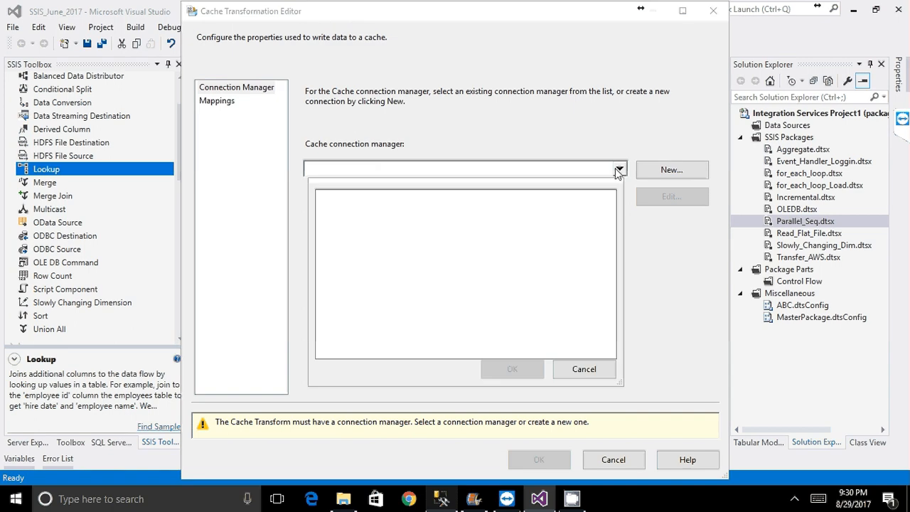
pyautogui.click(619, 169)
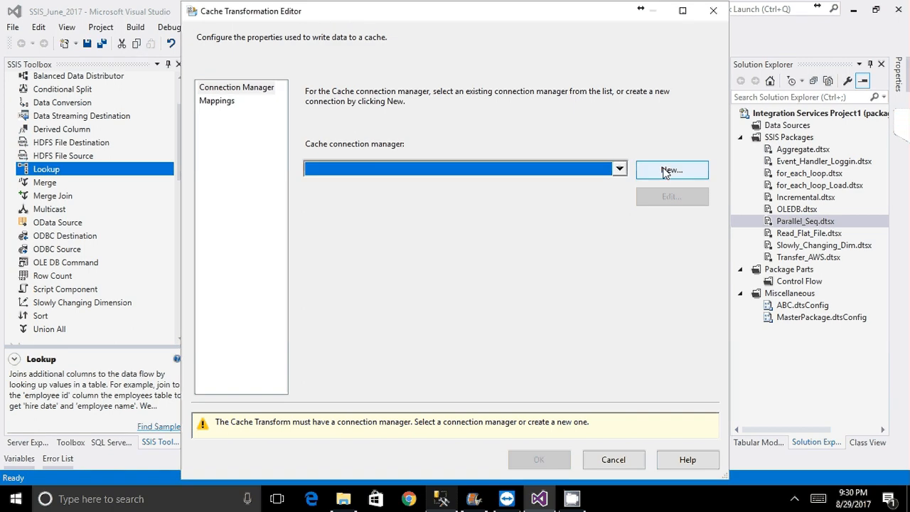
# Start a new cache connection manager with Use file cache enabled, browse for a .caw cache file and cancel.
pyautogui.click(669, 170)
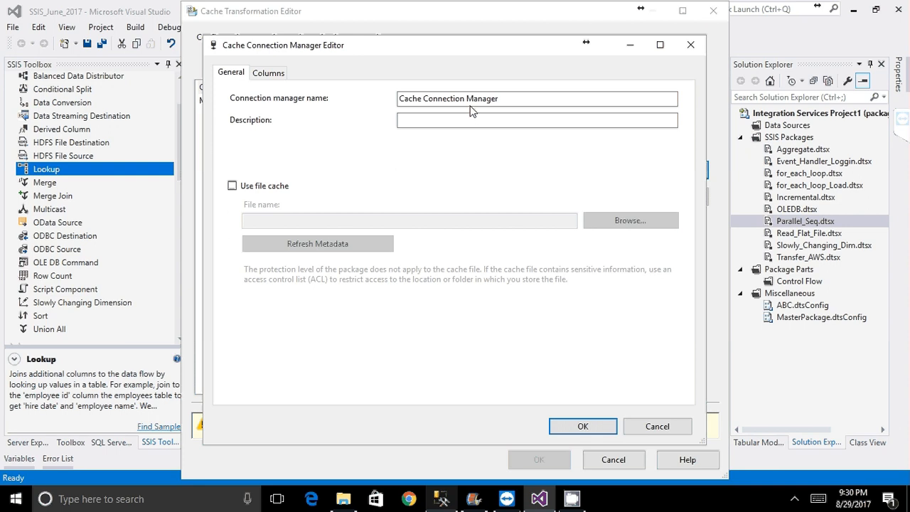
pyautogui.click(415, 124)
pyautogui.click(232, 186)
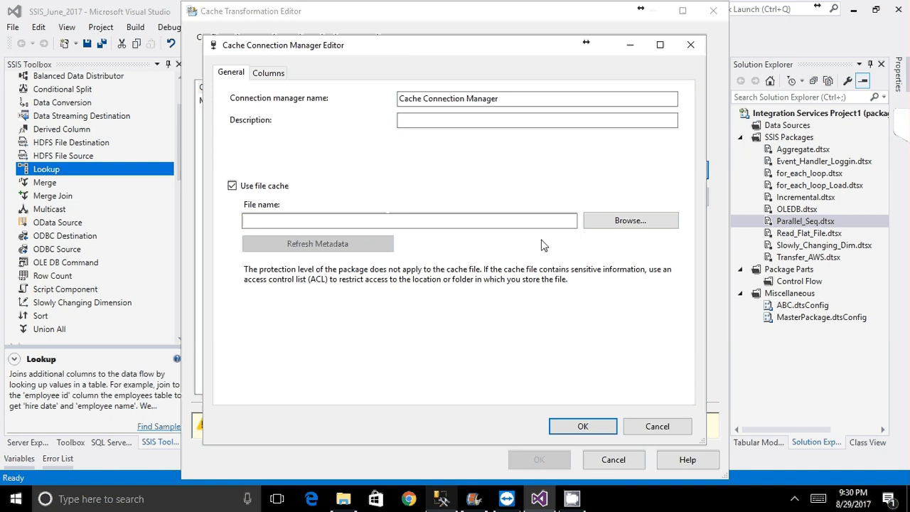
pyautogui.click(618, 223)
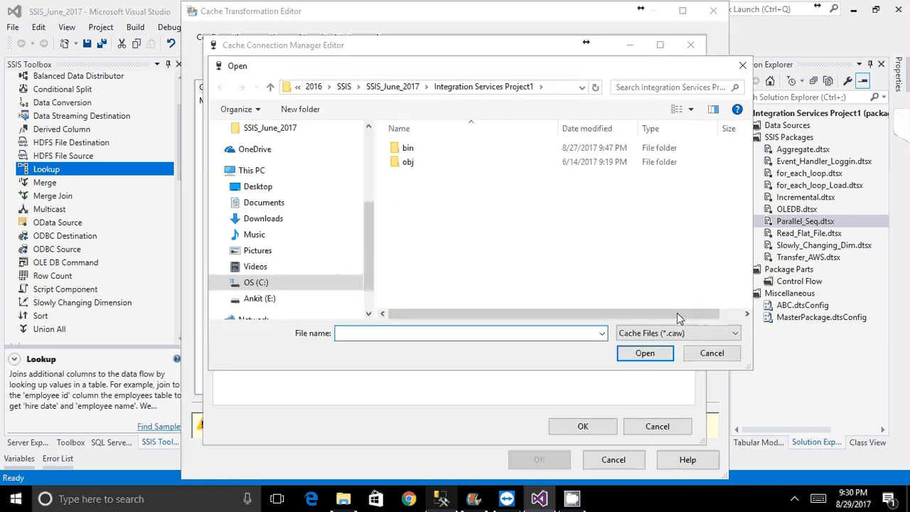
pyautogui.click(700, 353)
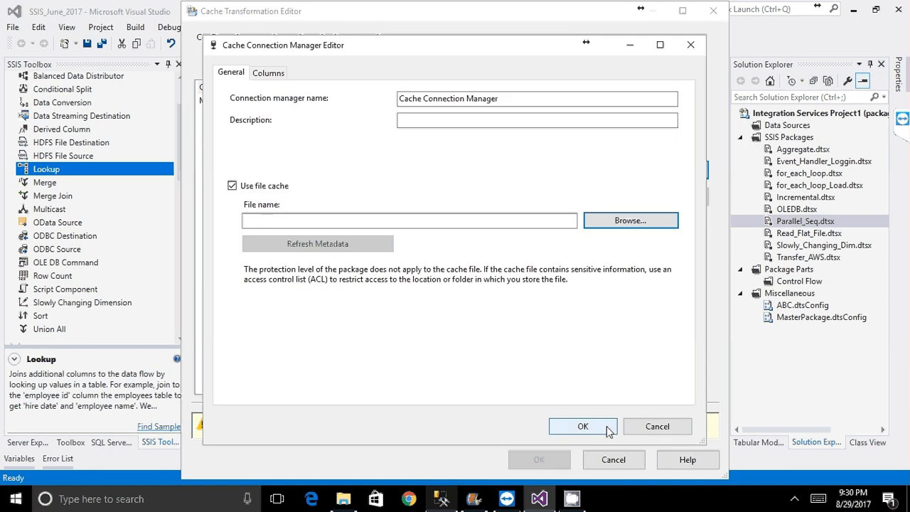
pyautogui.click(656, 427)
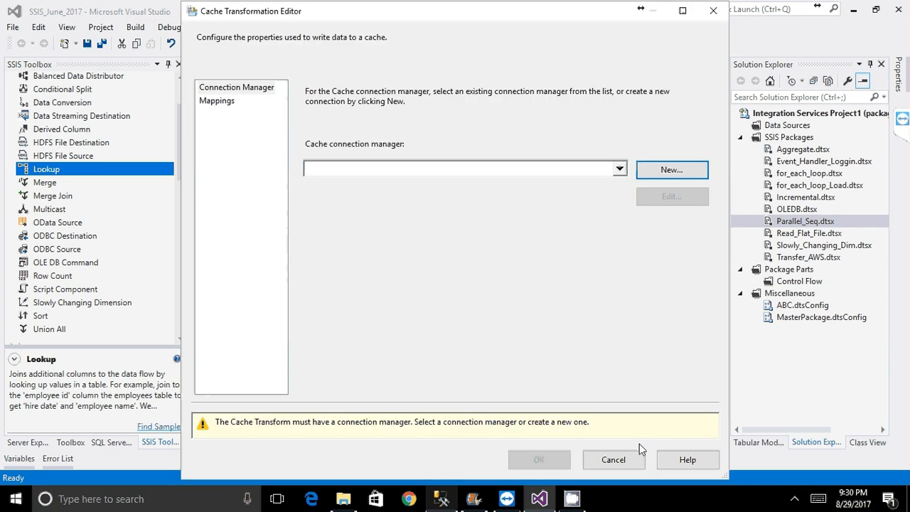
# Review the General and Columns settings of a new cache connection manager, then cancel out of the Cache Transform editor.
pyautogui.click(645, 174)
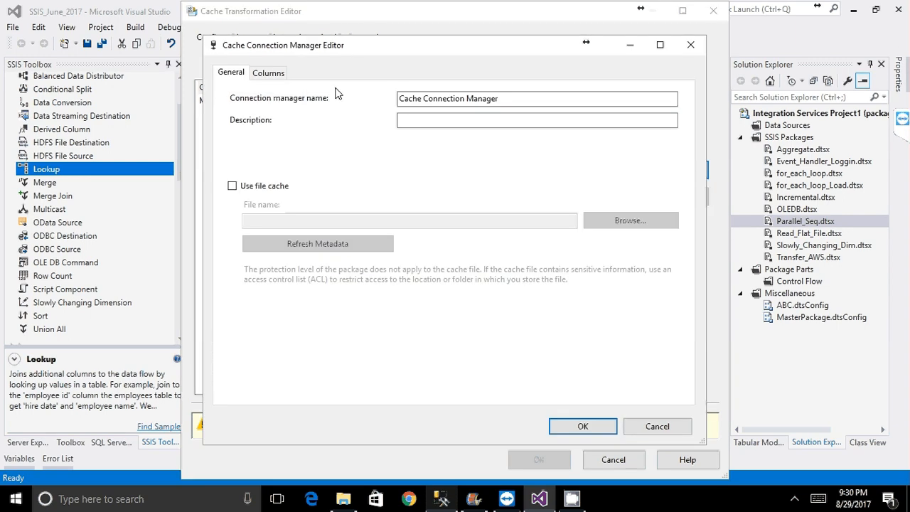
pyautogui.click(268, 73)
pyautogui.click(237, 74)
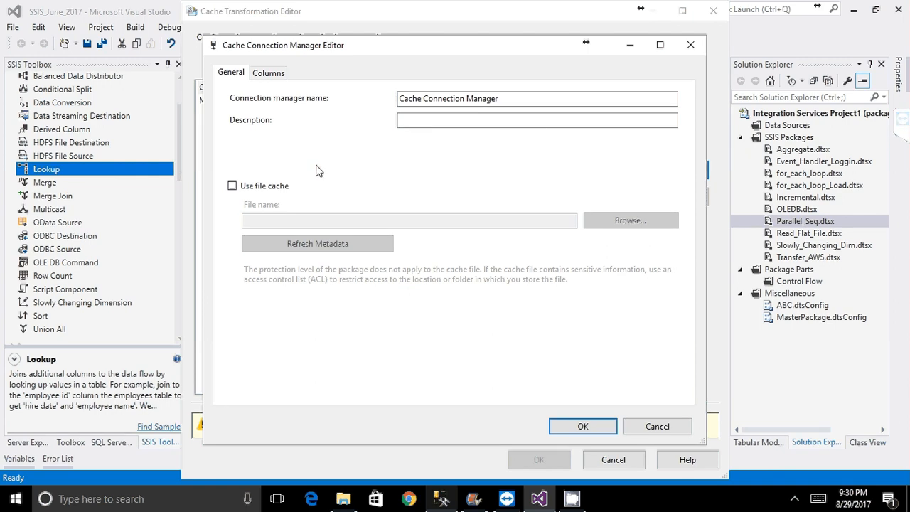
pyautogui.click(655, 427)
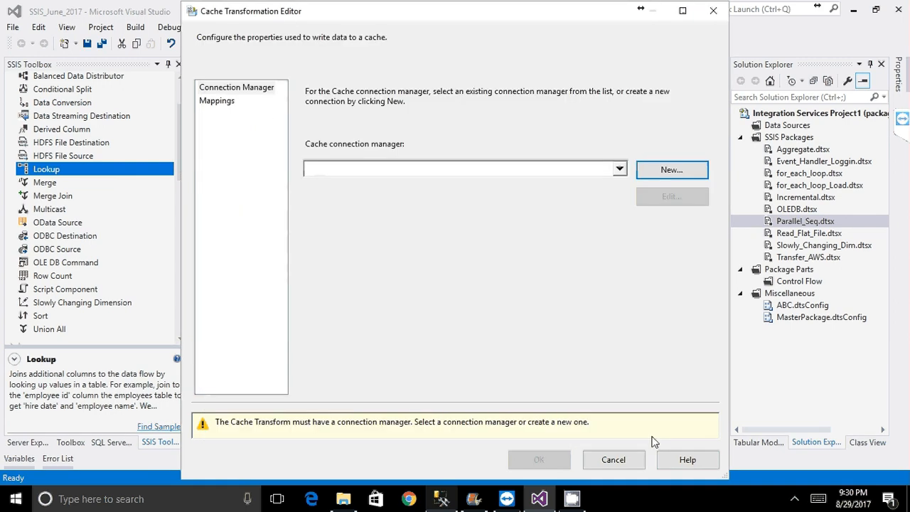
pyautogui.click(618, 462)
pyautogui.click(613, 460)
# Move the Cache Transform slightly down and add a Flat File Source above it.
pyautogui.moveTo(563, 212); pyautogui.dragTo(556, 232)
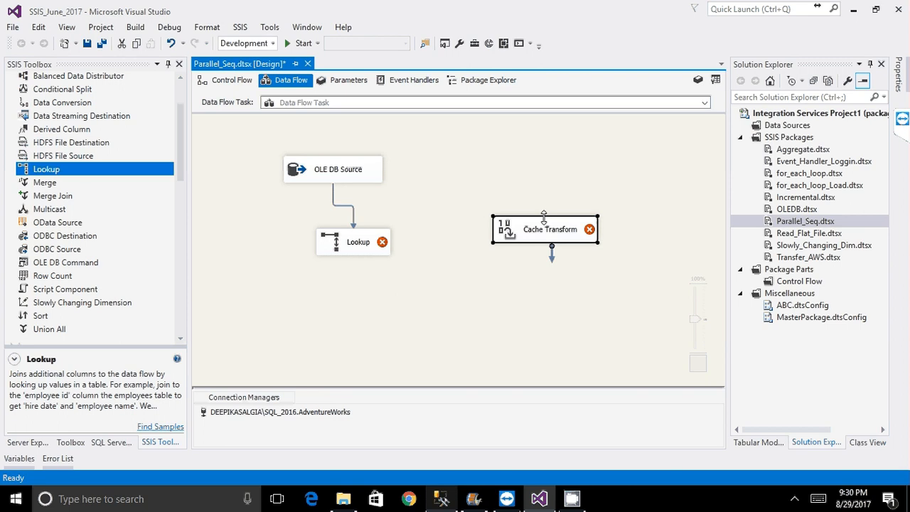
pyautogui.moveTo(181, 149); pyautogui.dragTo(180, 234)
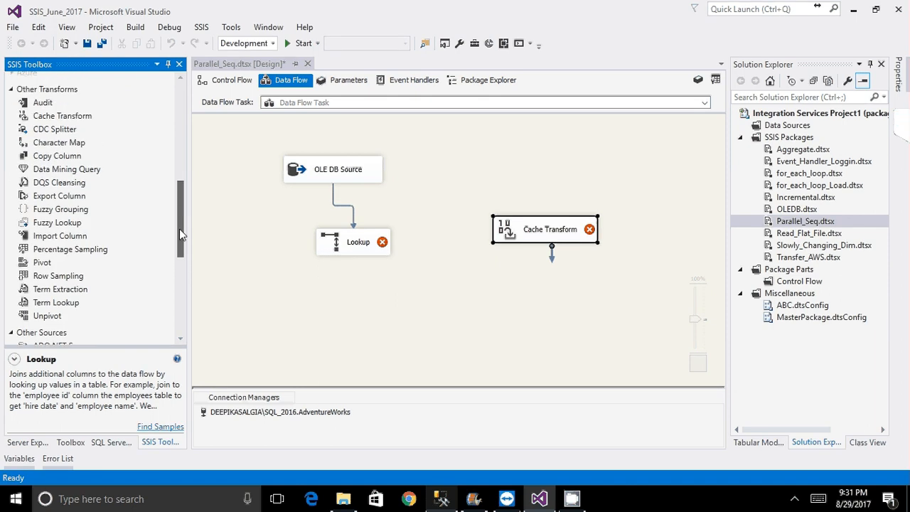
pyautogui.click(319, 173)
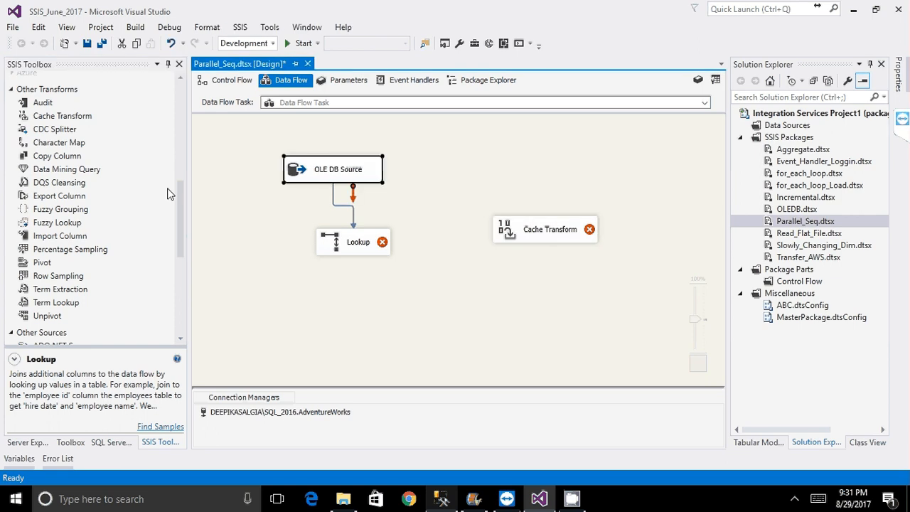
pyautogui.moveTo(180, 212); pyautogui.dragTo(178, 263)
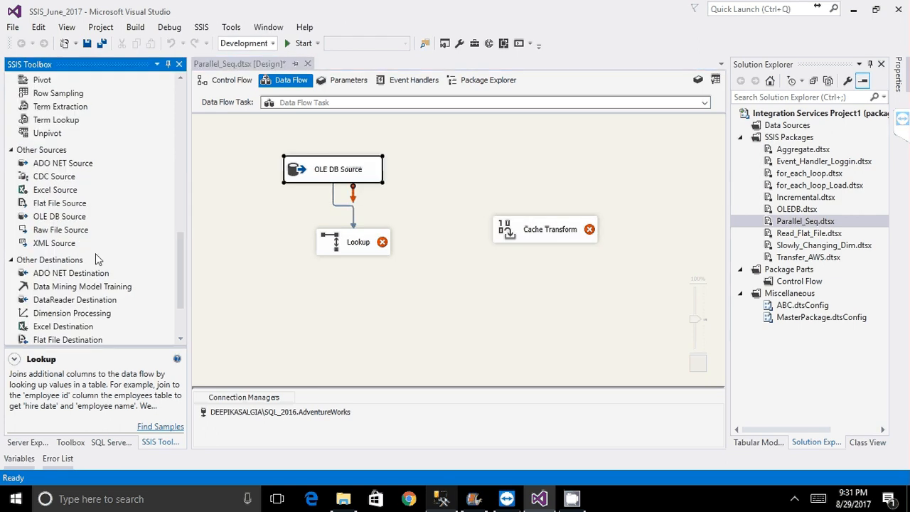
pyautogui.moveTo(79, 204); pyautogui.dragTo(550, 170)
# Start a new flat file connection manager for the Flat File Source and select the Sales_Germany text file in SSIS_June_2017.
pyautogui.doubleClick(565, 164)
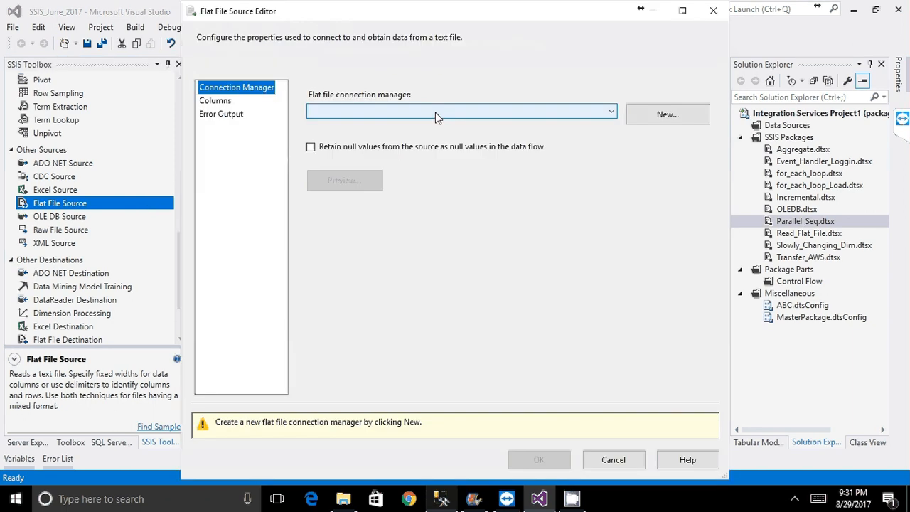
pyautogui.click(637, 123)
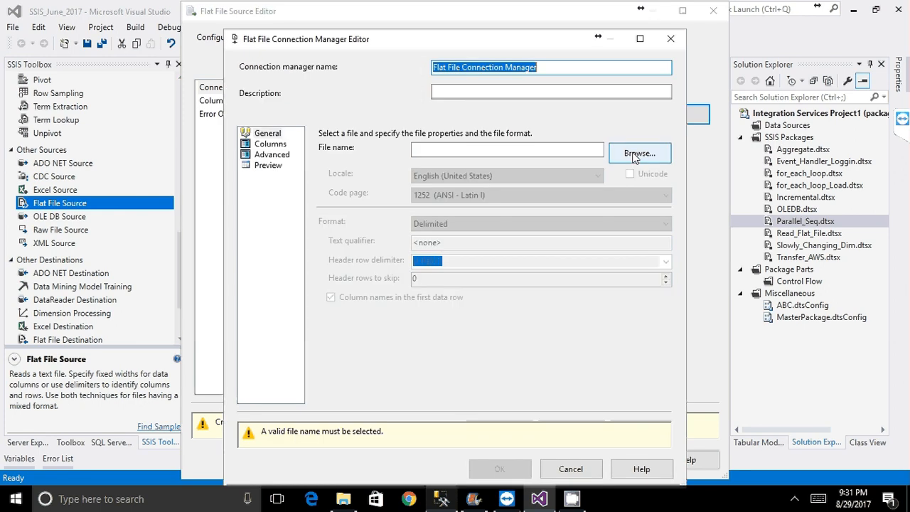
pyautogui.click(635, 155)
pyautogui.hotkey('alt', 'Up')
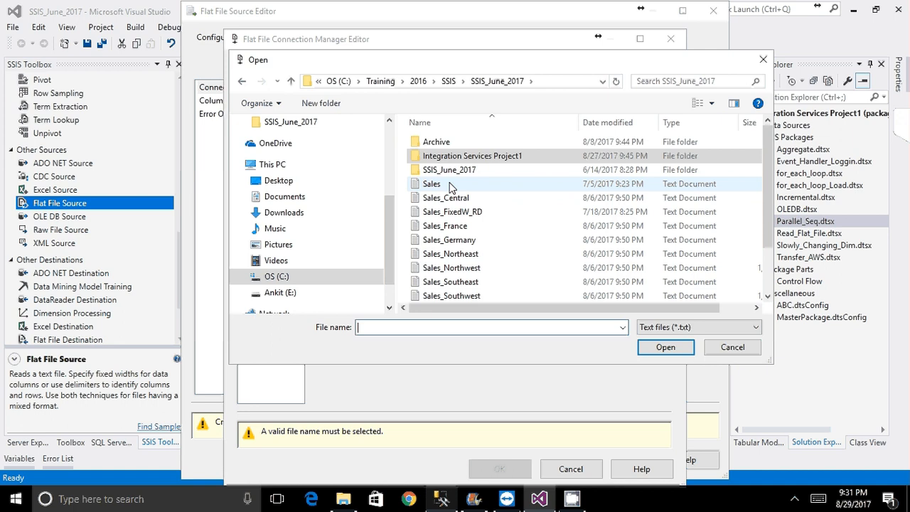
pyautogui.click(449, 185)
pyautogui.click(458, 240)
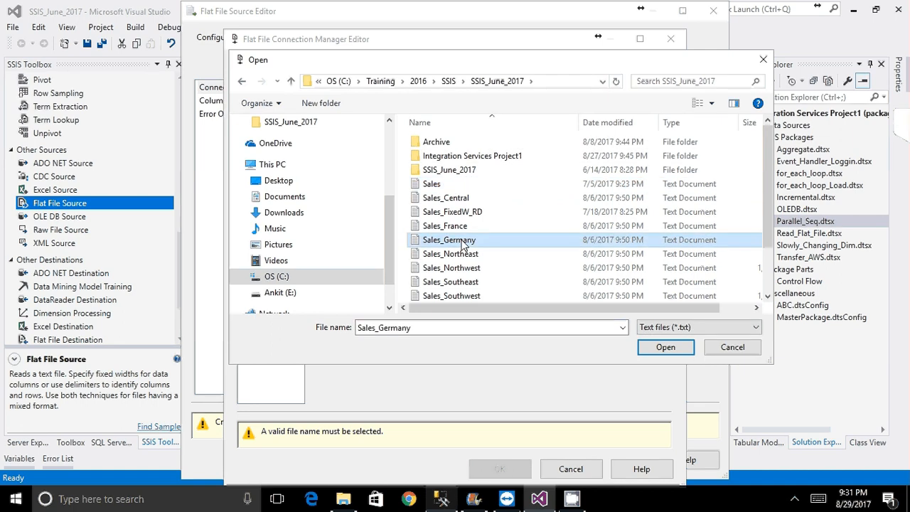
pyautogui.doubleClick(462, 242)
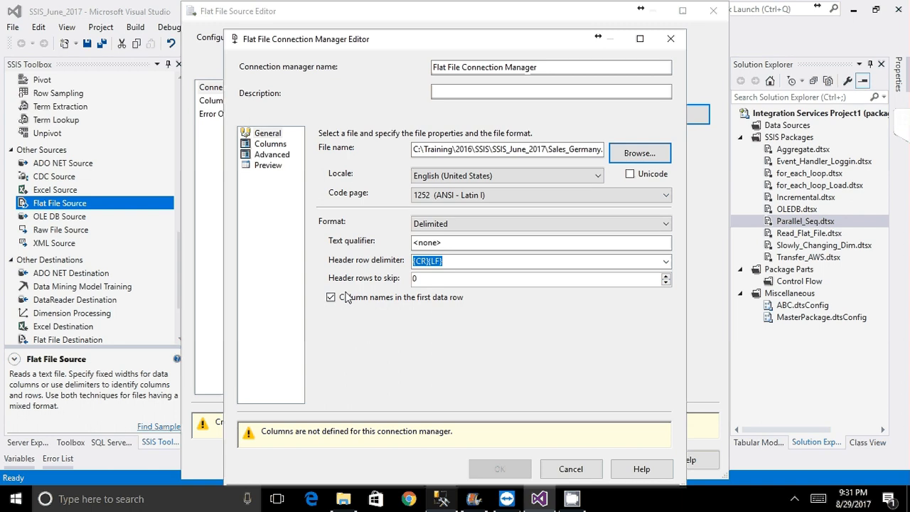
# Examine the delimiters, row preview and column properties of the Sales_Germany flat file connection.
pyautogui.click(271, 144)
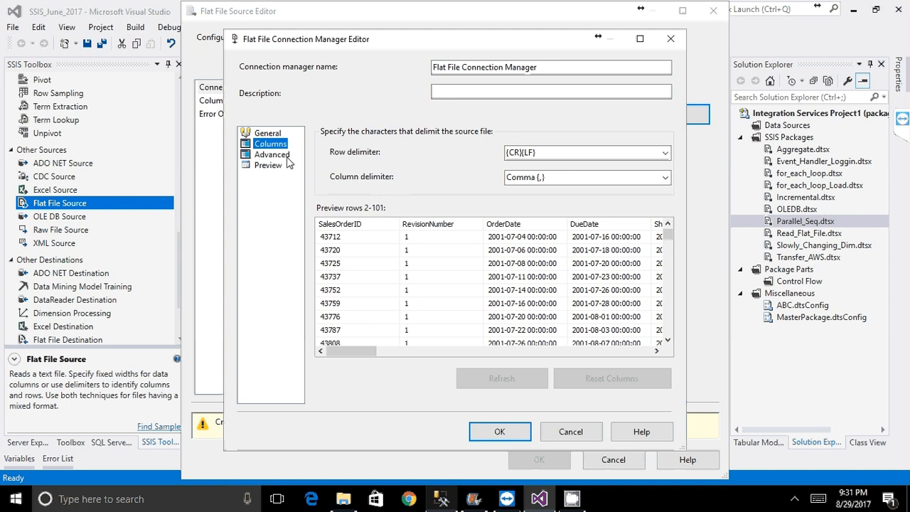
pyautogui.moveTo(347, 352)
pyautogui.mouseDown()
pyautogui.moveTo(512, 352)
pyautogui.moveTo(343, 347)
pyautogui.mouseUp()
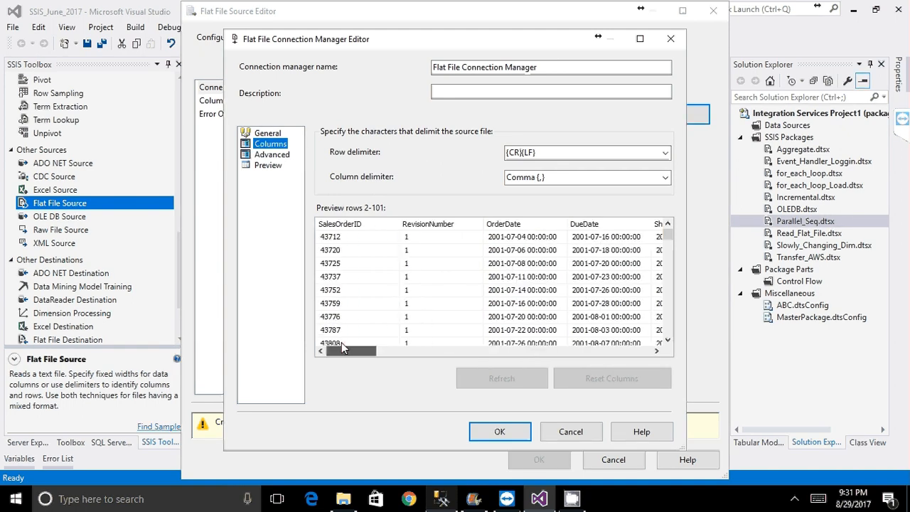
pyautogui.click(272, 154)
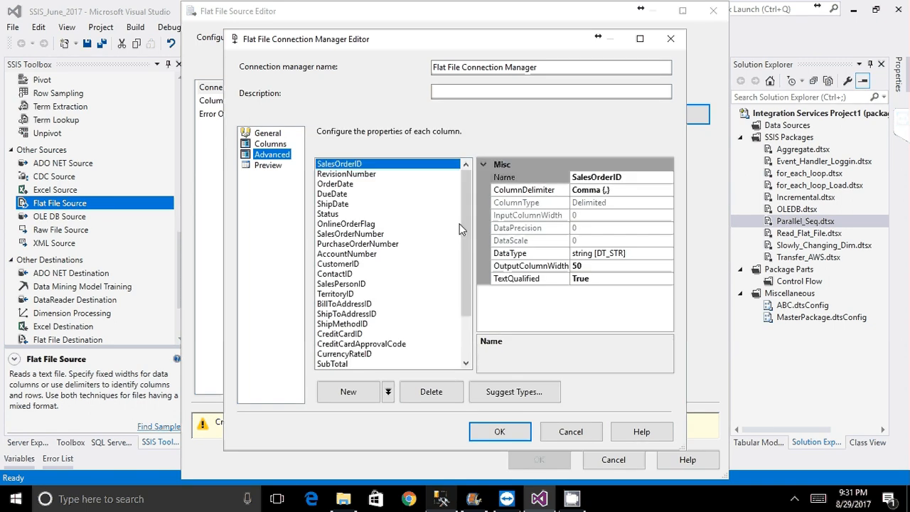
pyautogui.scroll(-2, 459, 224)
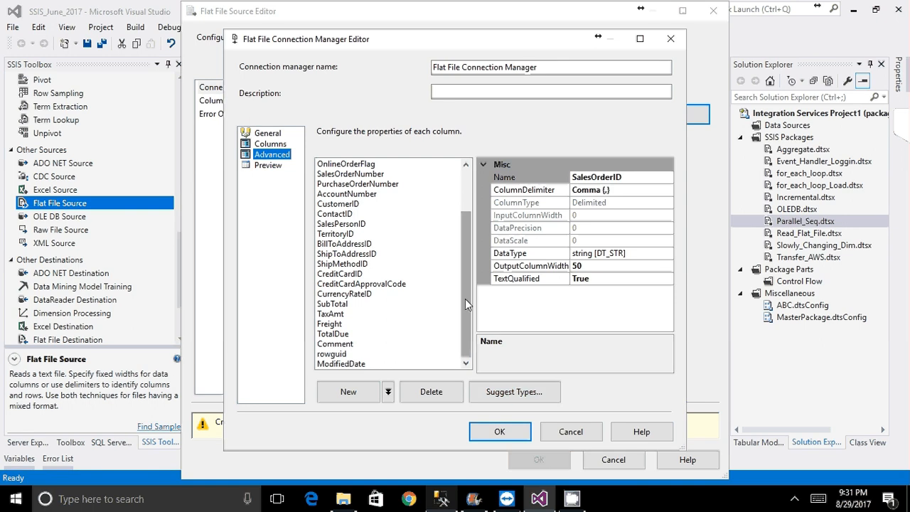
pyautogui.moveTo(465, 298); pyautogui.dragTo(465, 255)
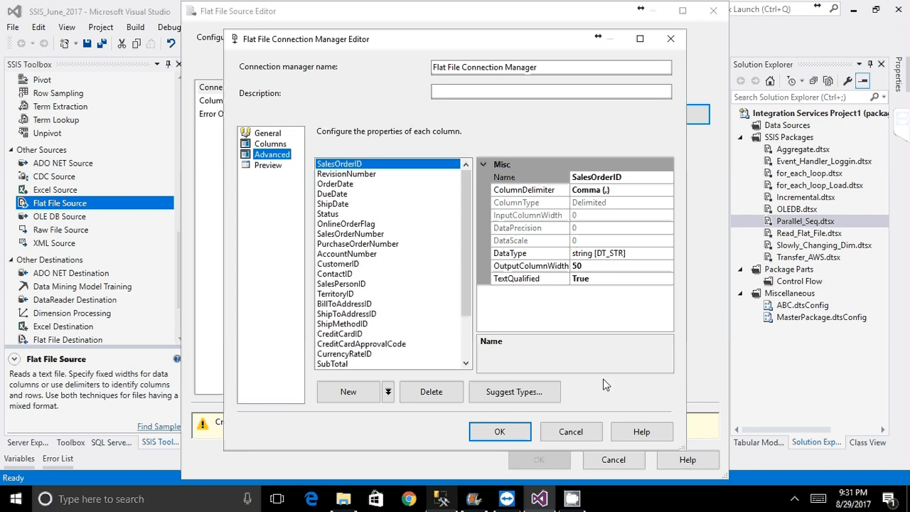
# Accept the flat file connection, check the Flat File Source's column list and confirm the source settings.
pyautogui.press('Return')
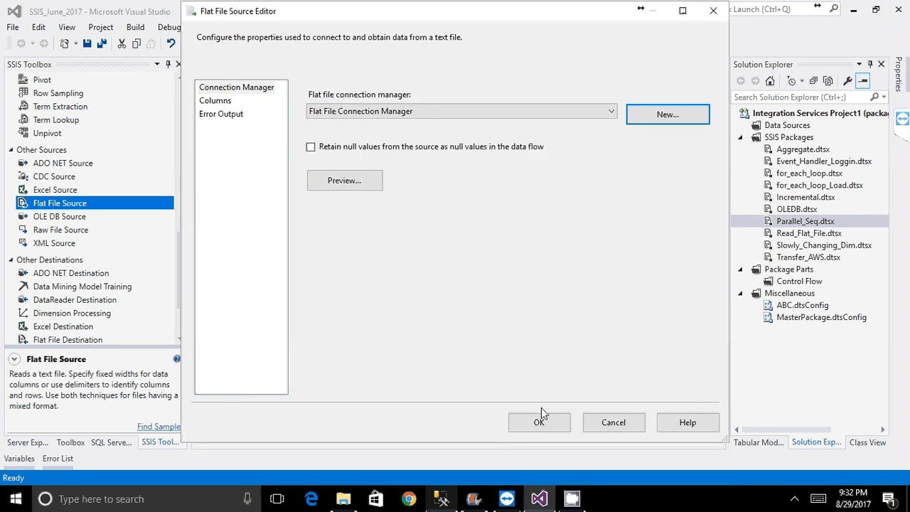
pyautogui.click(216, 101)
pyautogui.moveTo(560, 136)
pyautogui.mouseDown()
pyautogui.moveTo(560, 193)
pyautogui.moveTo(560, 128)
pyautogui.mouseUp()
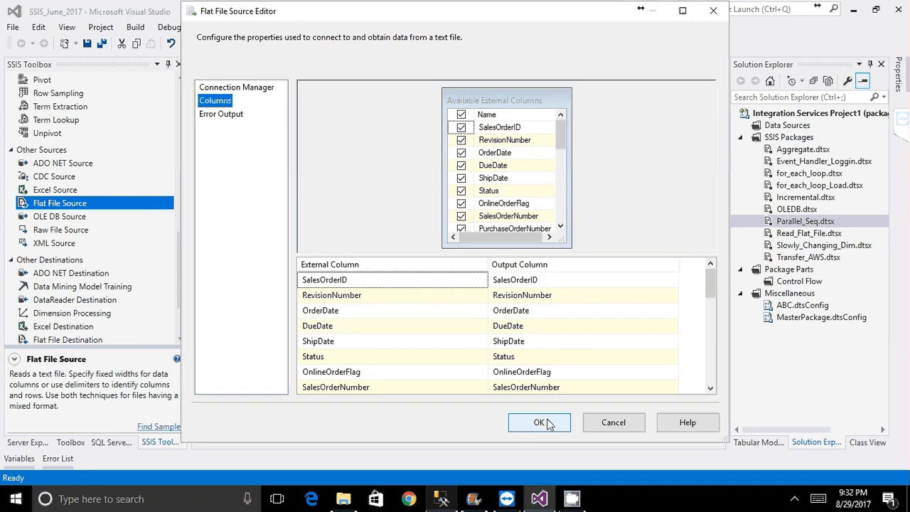
pyautogui.click(539, 423)
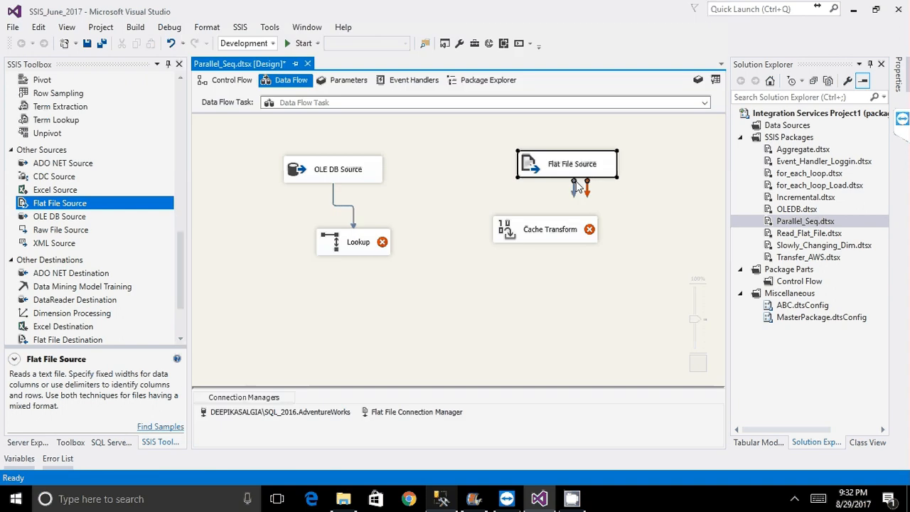
# Connect the Flat File Source output to the Cache Transform and open the transform's editor to check for existing cache connection managers.
pyautogui.moveTo(576, 187); pyautogui.dragTo(567, 248)
pyautogui.doubleClick(567, 249)
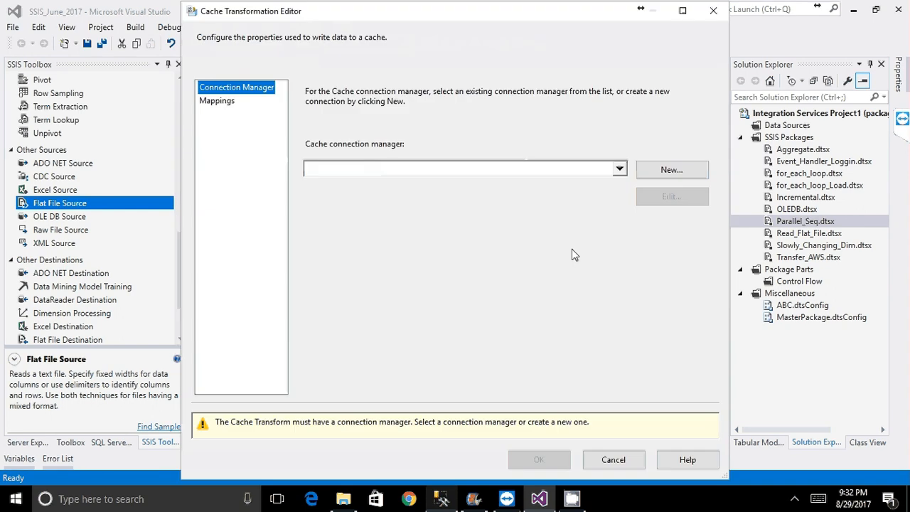
pyautogui.click(620, 169)
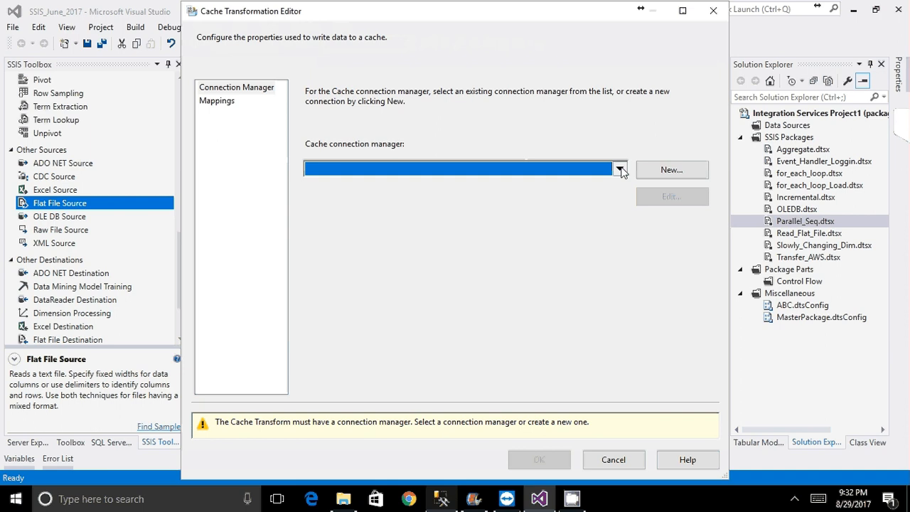
pyautogui.click(620, 170)
pyautogui.click(598, 376)
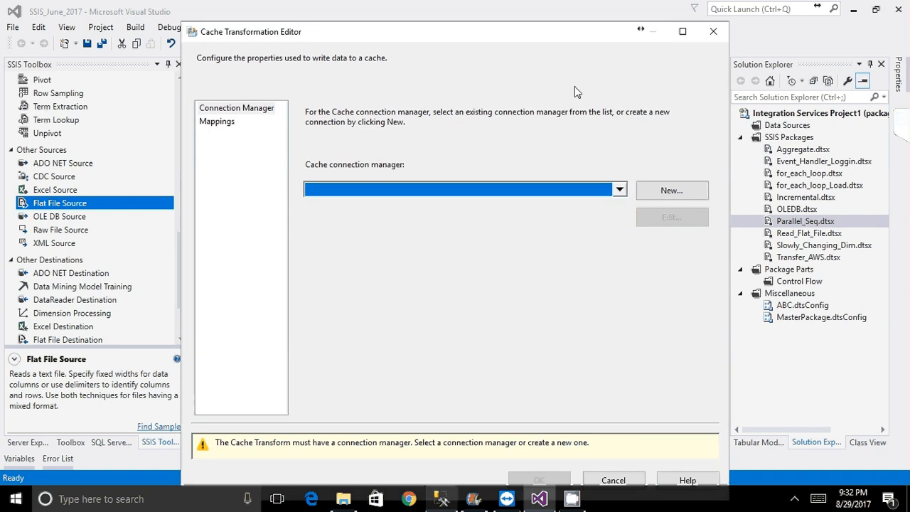
pyautogui.moveTo(585, 31); pyautogui.dragTo(571, 278)
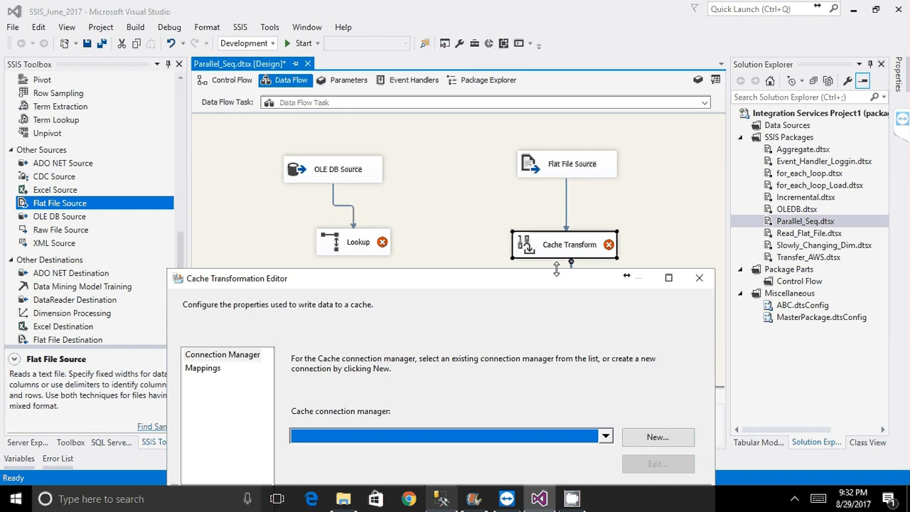
pyautogui.moveTo(557, 277); pyautogui.dragTo(532, 99)
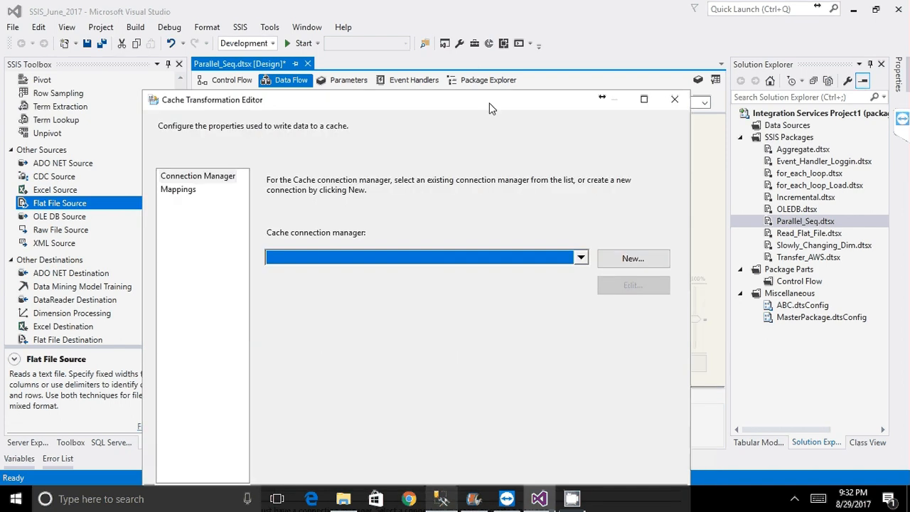
pyautogui.moveTo(489, 108); pyautogui.dragTo(508, 62)
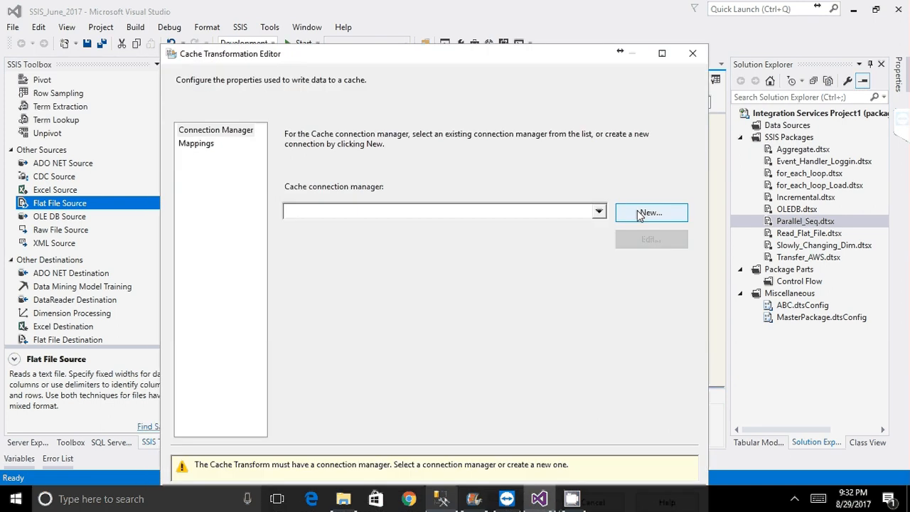
# Create a new cache connection manager named SAles_txt for the Cache Transform, leaving file cache disabled.
pyautogui.click(649, 212)
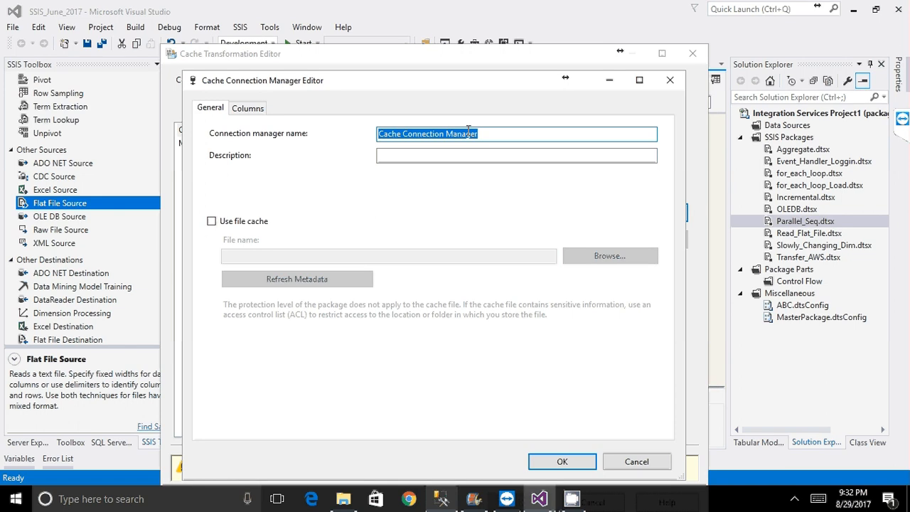
pyautogui.moveTo(485, 133); pyautogui.dragTo(338, 127)
pyautogui.write('SAle')
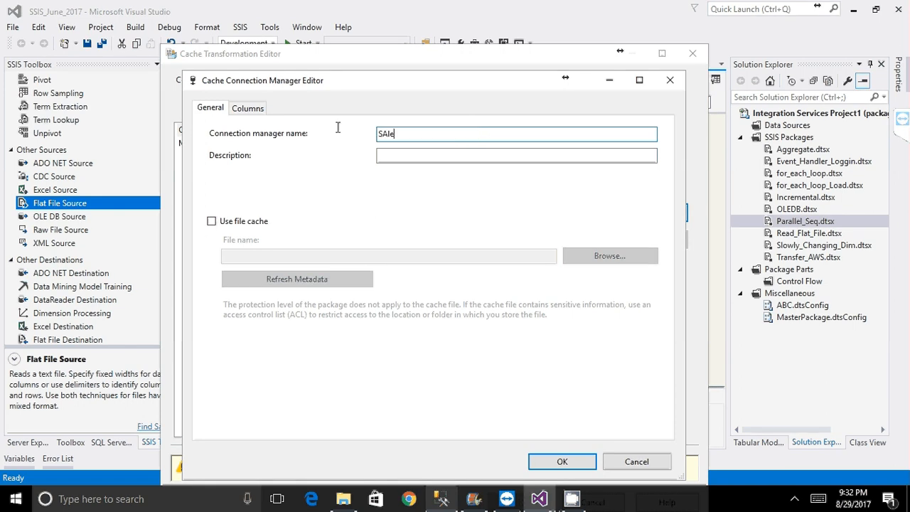
pyautogui.write('s_')
pyautogui.write('tct')
pyautogui.press('BackSpace')
pyautogui.press('BackSpace')
pyautogui.write('xt')
pyautogui.click(211, 220)
pyautogui.click(211, 221)
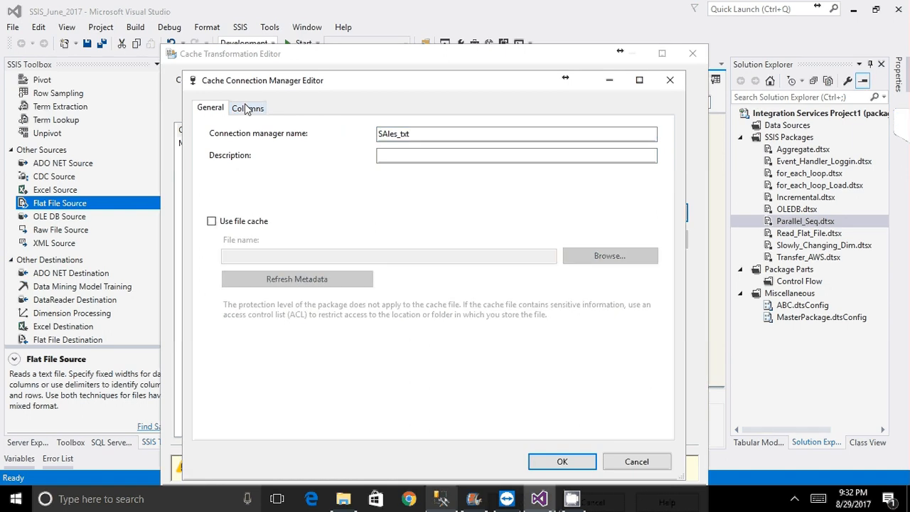
# Widen the Column and Index Position fields of the cache column list and set SalesOrderID's index position to 1.
pyautogui.click(247, 108)
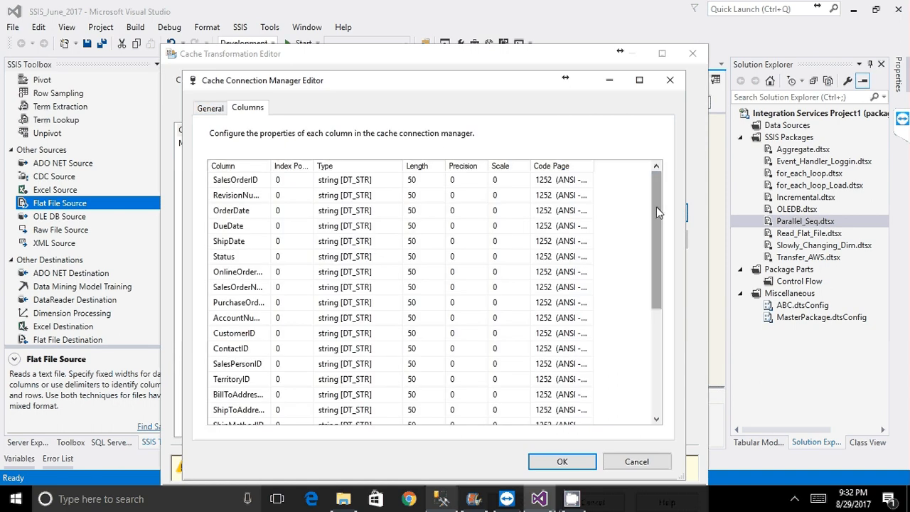
pyautogui.moveTo(657, 207); pyautogui.dragTo(657, 313)
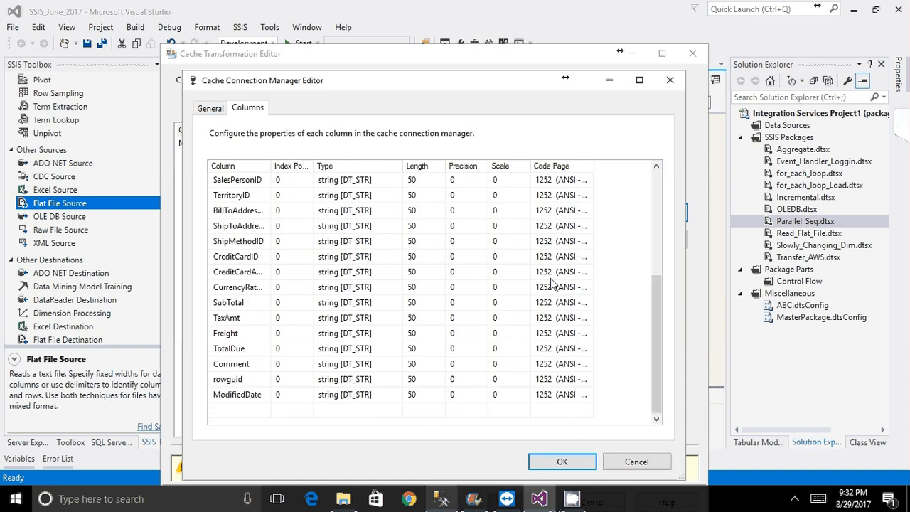
pyautogui.moveTo(271, 166); pyautogui.dragTo(330, 166)
pyautogui.moveTo(373, 165); pyautogui.dragTo(415, 166)
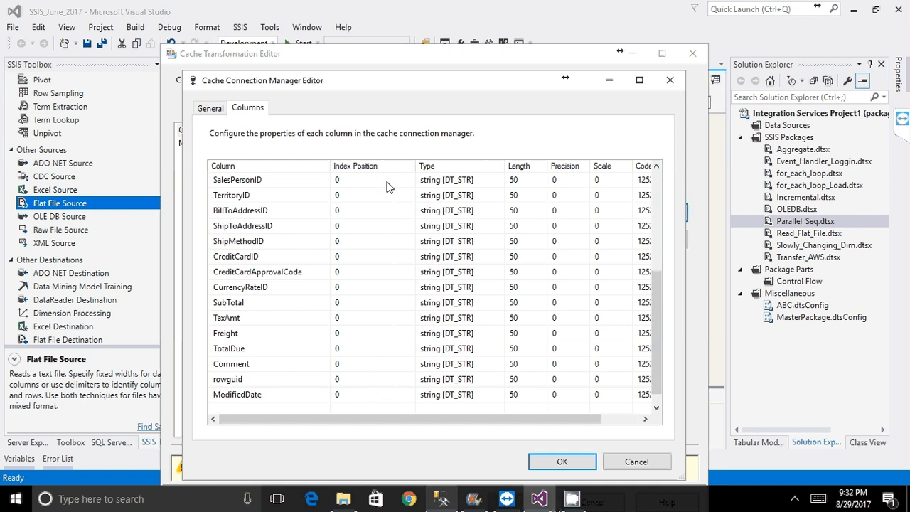
pyautogui.moveTo(657, 295); pyautogui.dragTo(656, 219)
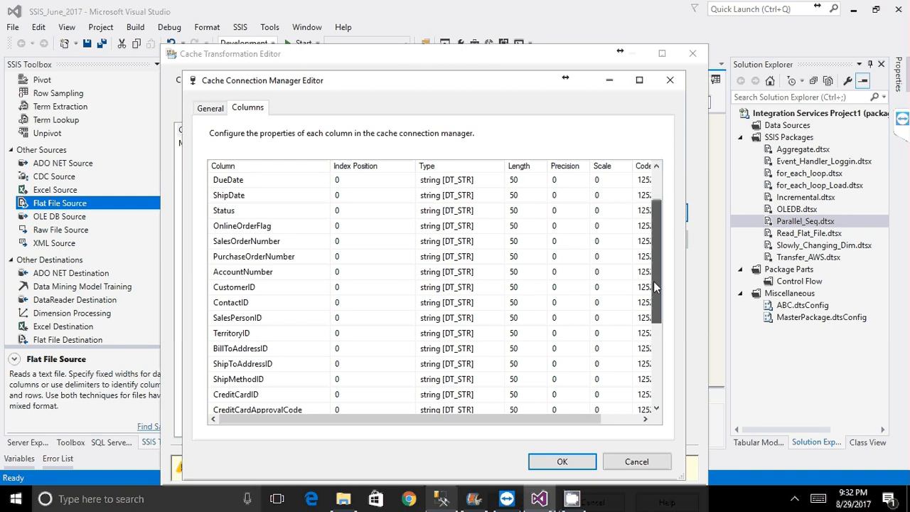
pyautogui.moveTo(654, 281); pyautogui.dragTo(660, 251)
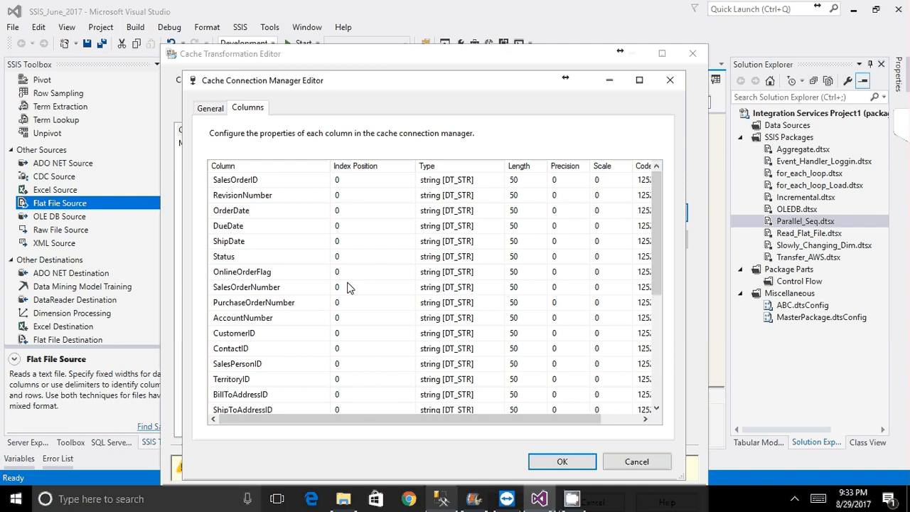
pyautogui.click(375, 182)
pyautogui.press('BackSpace')
pyautogui.write('1')
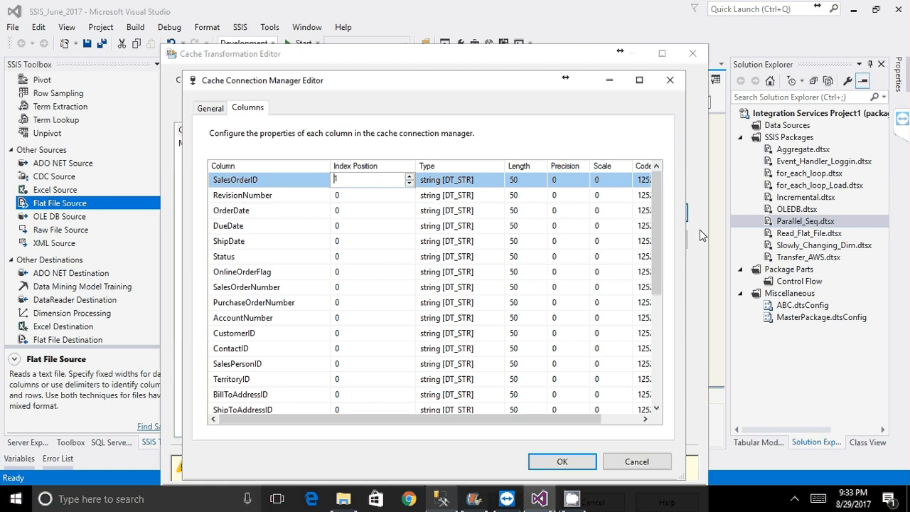
# Recheck the General settings, re-enter 1 as SalesOrderID's index position and accept the SAles_txt connection manager.
pyautogui.scroll(-5, 317, 171)
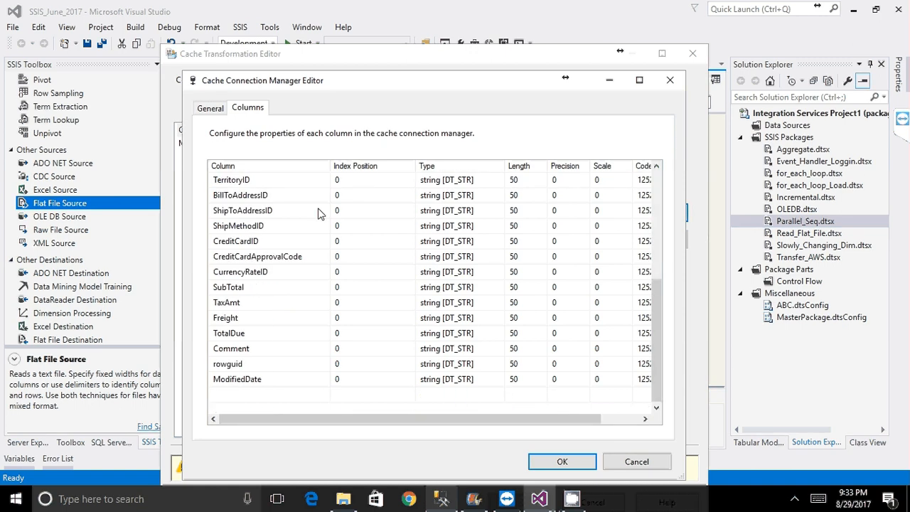
pyautogui.click(211, 108)
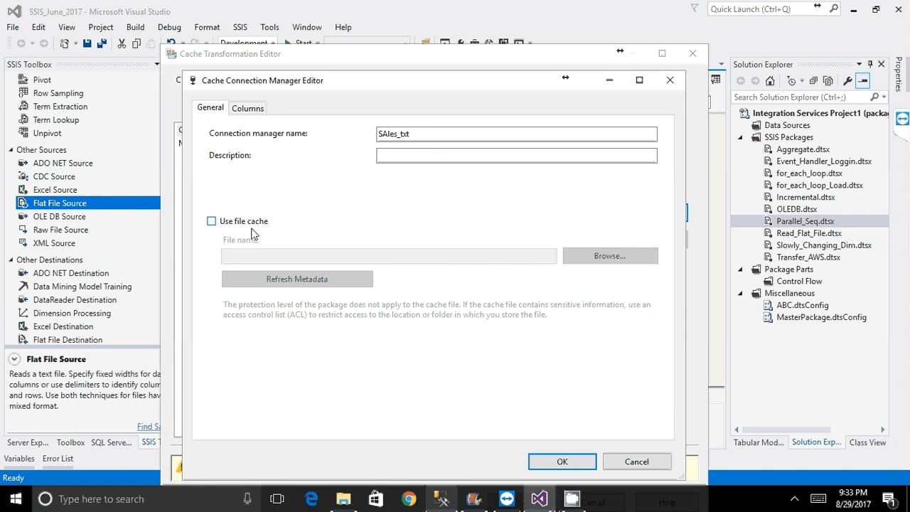
pyautogui.click(249, 108)
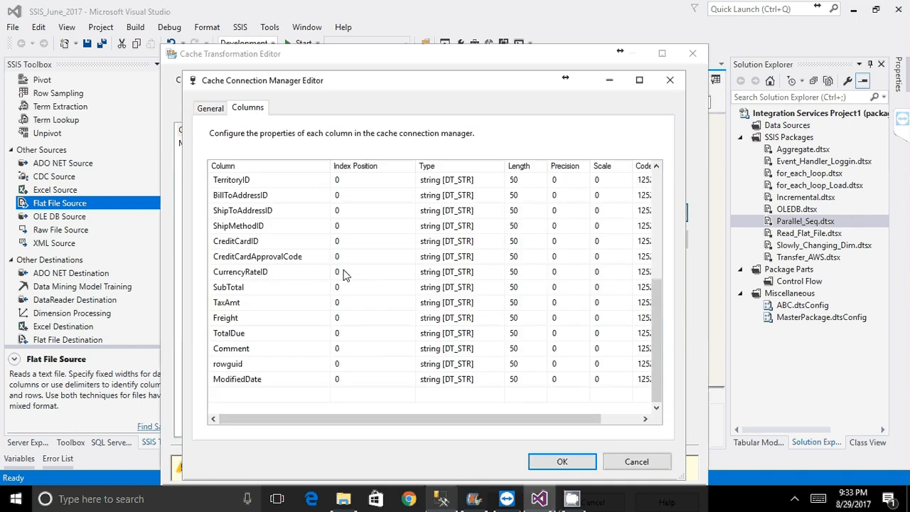
pyautogui.scroll(5, 343, 274)
pyautogui.click(348, 180)
pyautogui.write('1')
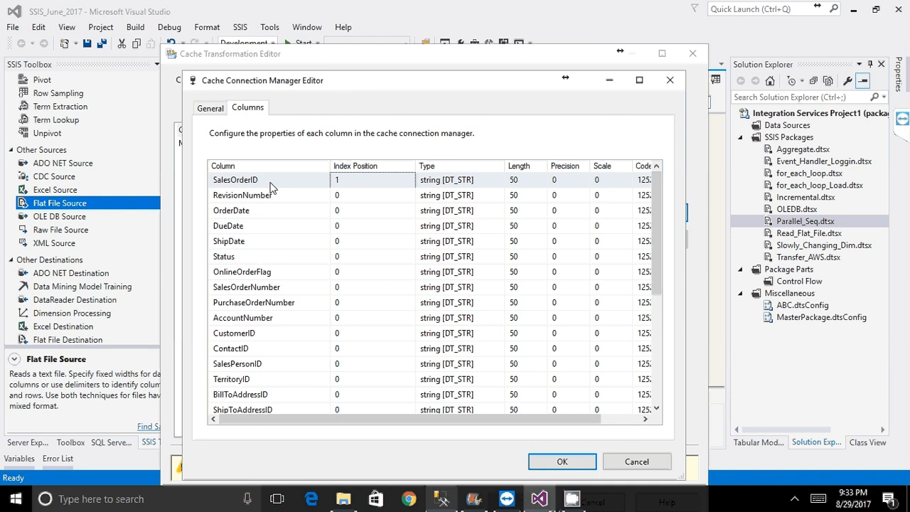
pyautogui.click(211, 108)
pyautogui.click(562, 464)
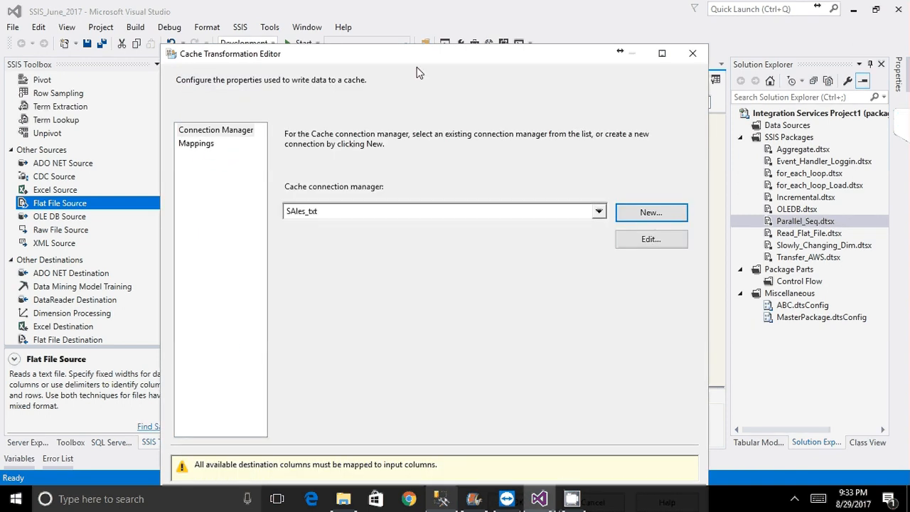
# Review the input-to-destination column mappings of the Cache Transform and confirm its configuration.
pyautogui.moveTo(416, 57); pyautogui.dragTo(412, 28)
pyautogui.click(192, 113)
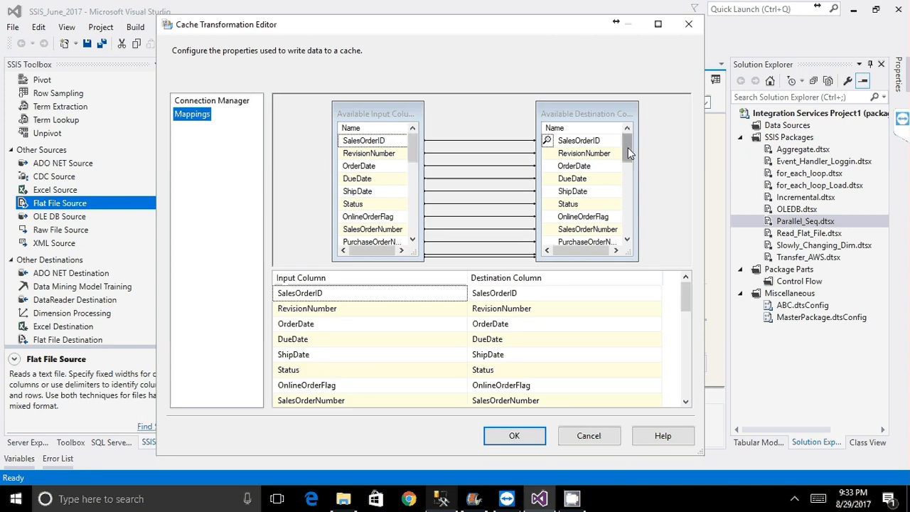
pyautogui.moveTo(628, 147); pyautogui.dragTo(621, 244)
pyautogui.scroll(-5, 363, 233)
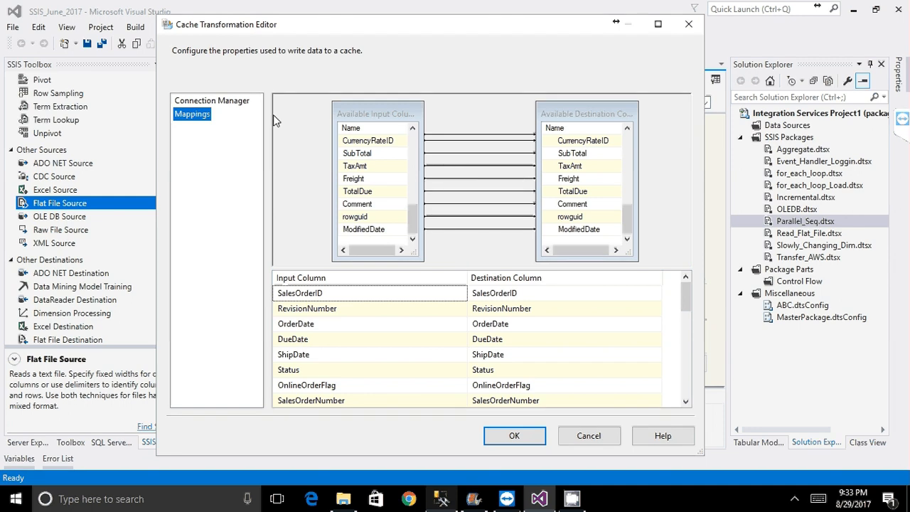
pyautogui.click(514, 436)
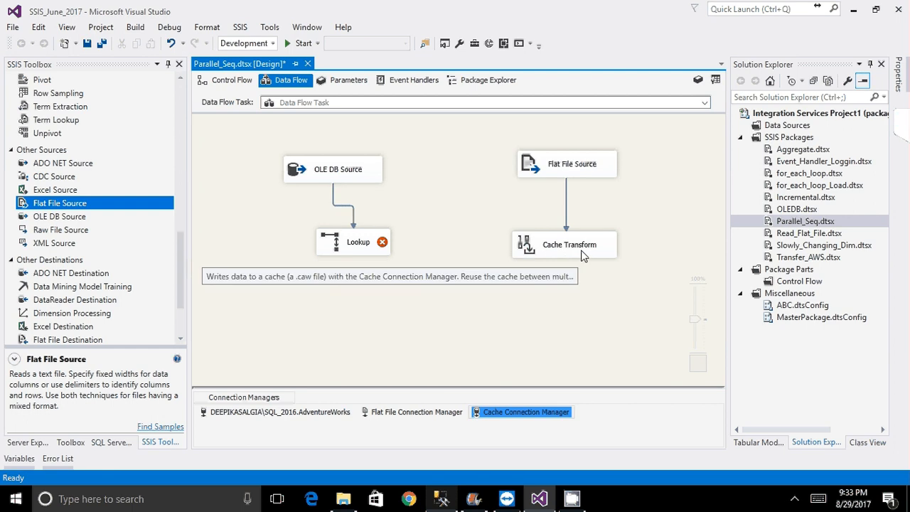
# Reopen the Cache Transform and review the General and Columns settings of another new cache connection manager.
pyautogui.click(569, 251)
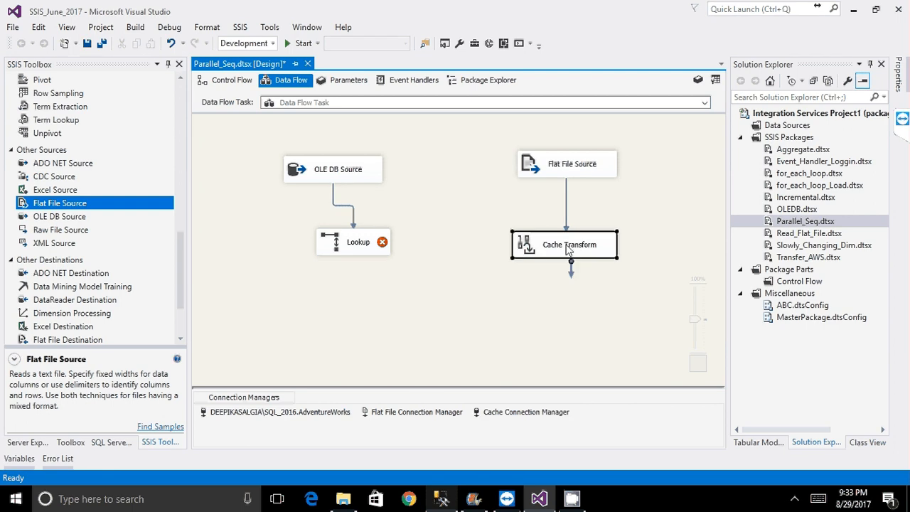
pyautogui.doubleClick(569, 249)
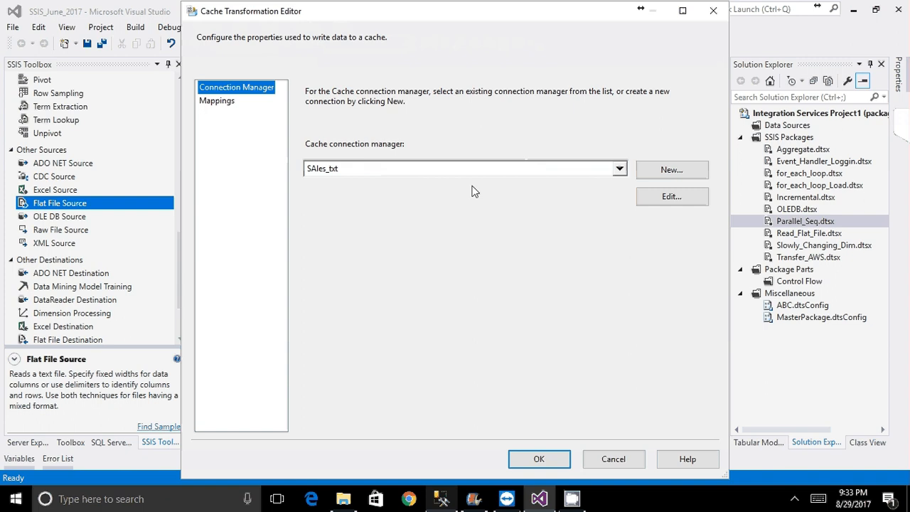
pyautogui.click(658, 172)
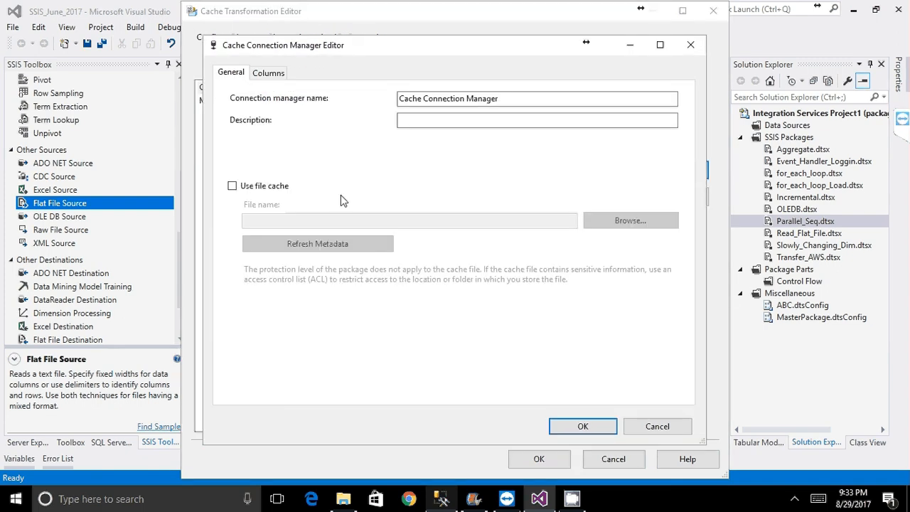
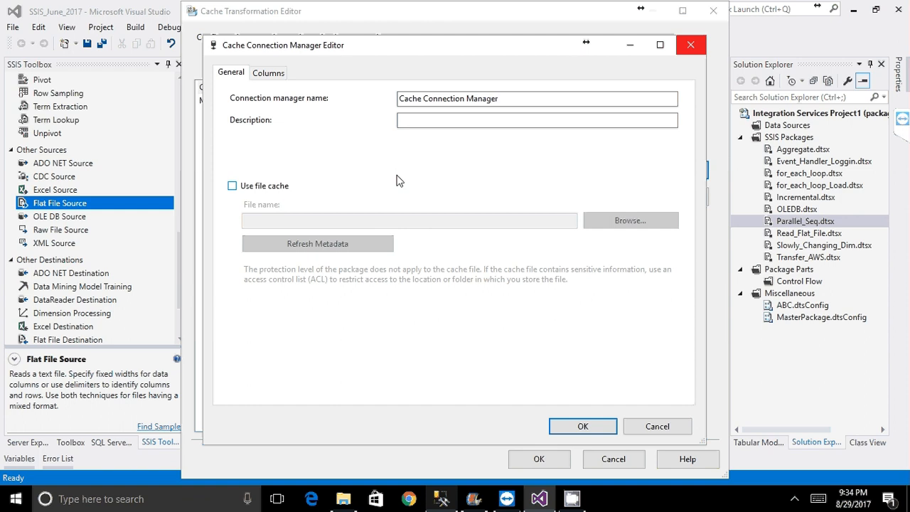
pyautogui.hotkey('ctrl', 'Tab')
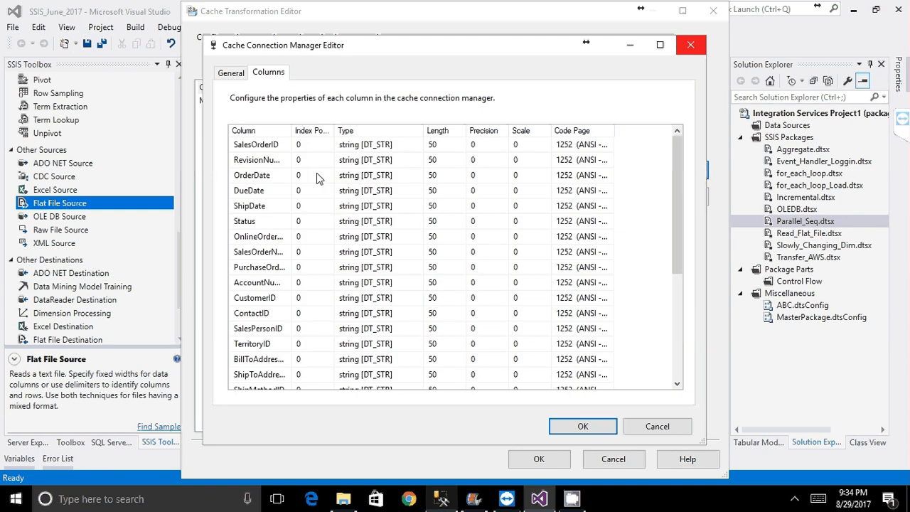
pyautogui.click(231, 74)
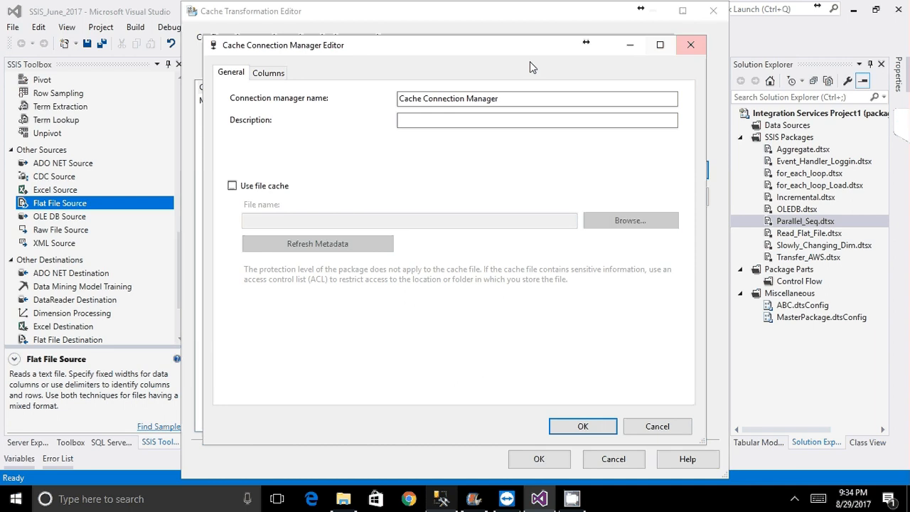
# Try the file cache option, browse for a .caw cache file without choosing one, and discard the new connection manager.
pyautogui.click(233, 186)
pyautogui.click(657, 225)
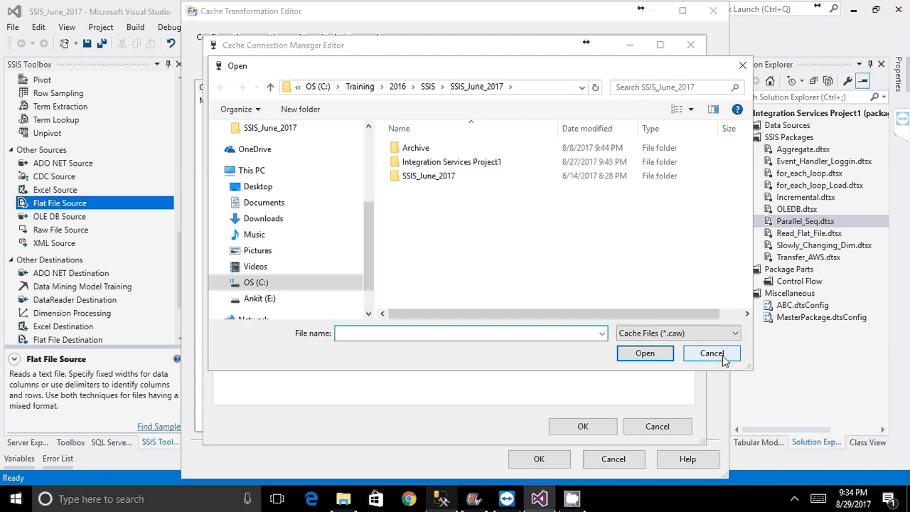
pyautogui.click(712, 354)
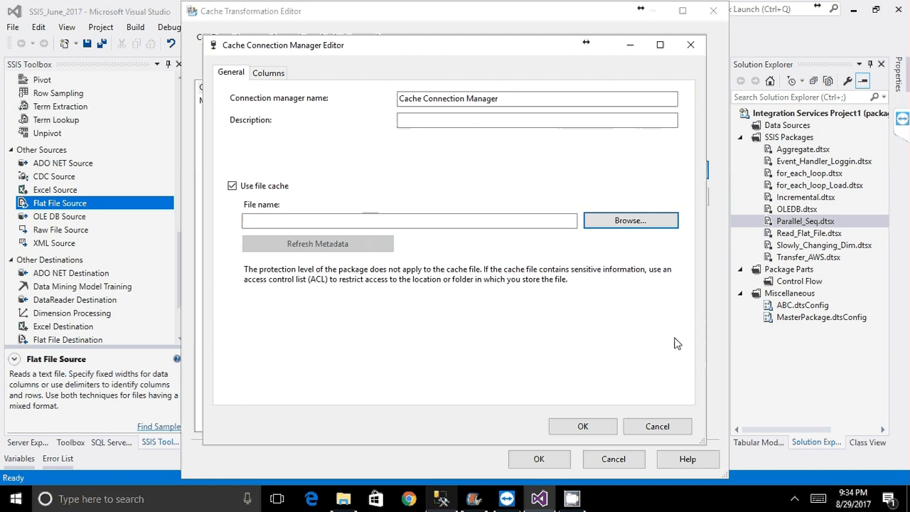
pyautogui.click(689, 44)
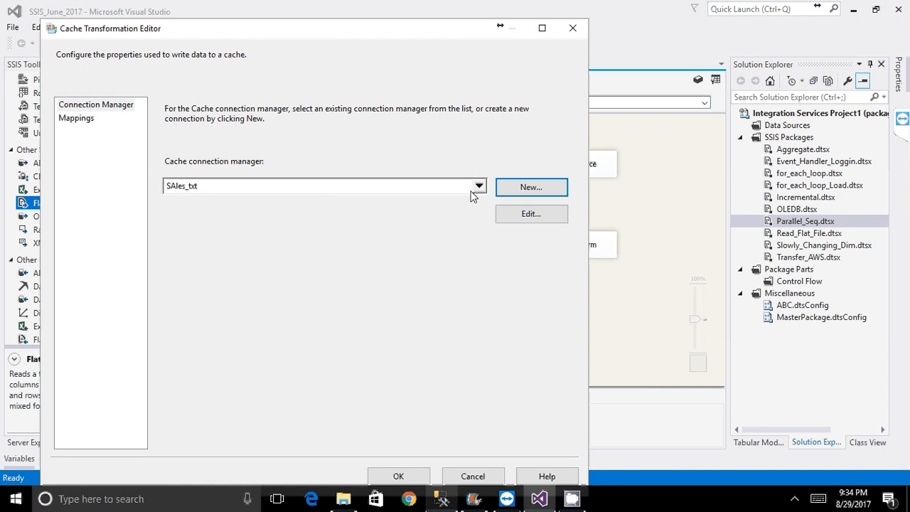
# Edit the SAles_txt cache connection manager, re-enter 1 as SalesOrderID's index position and accept the Cache Transform configuration.
pyautogui.click(514, 218)
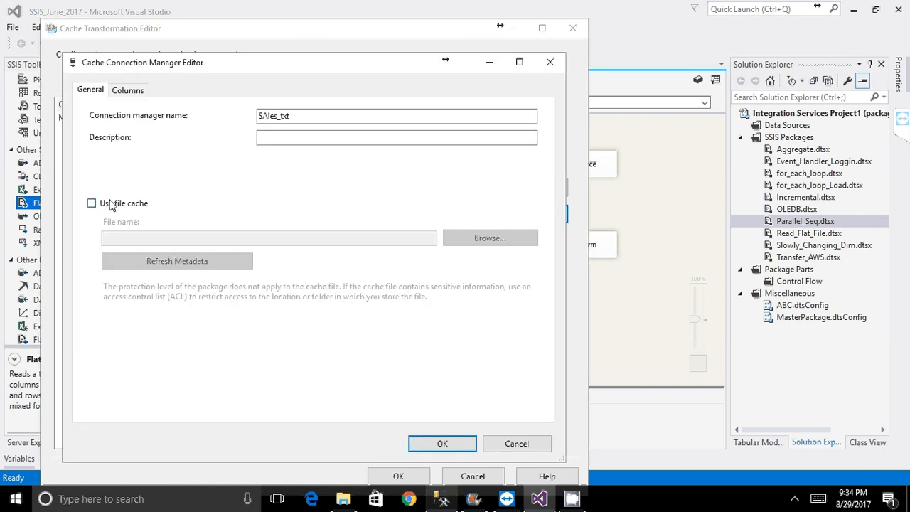
pyautogui.click(129, 90)
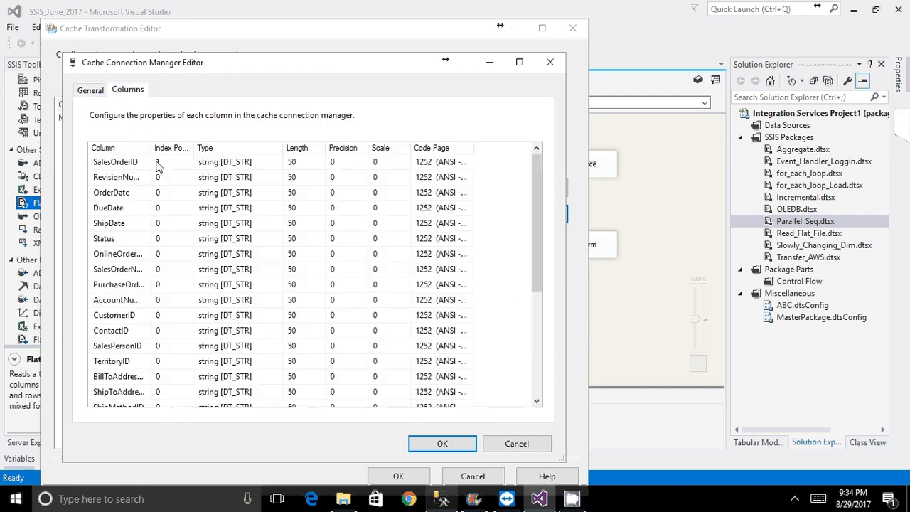
pyautogui.click(158, 162)
pyautogui.write('1')
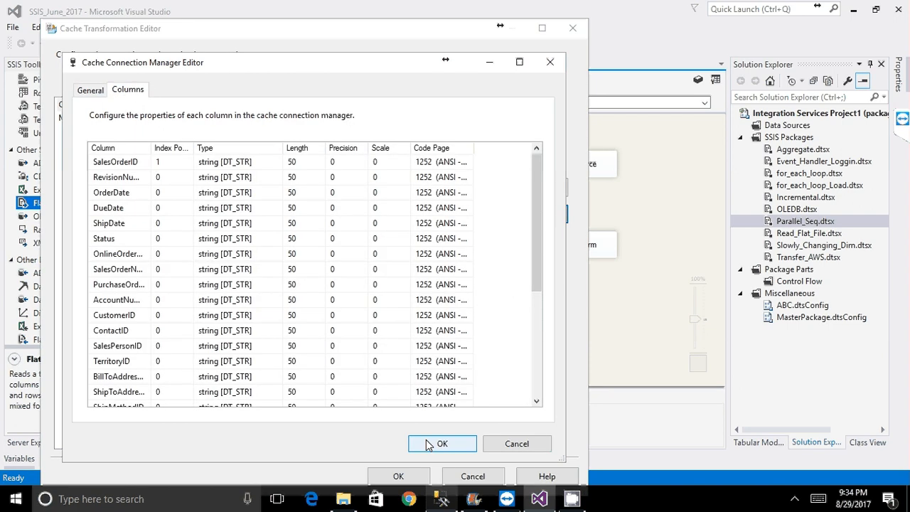
pyautogui.click(440, 444)
pyautogui.click(398, 476)
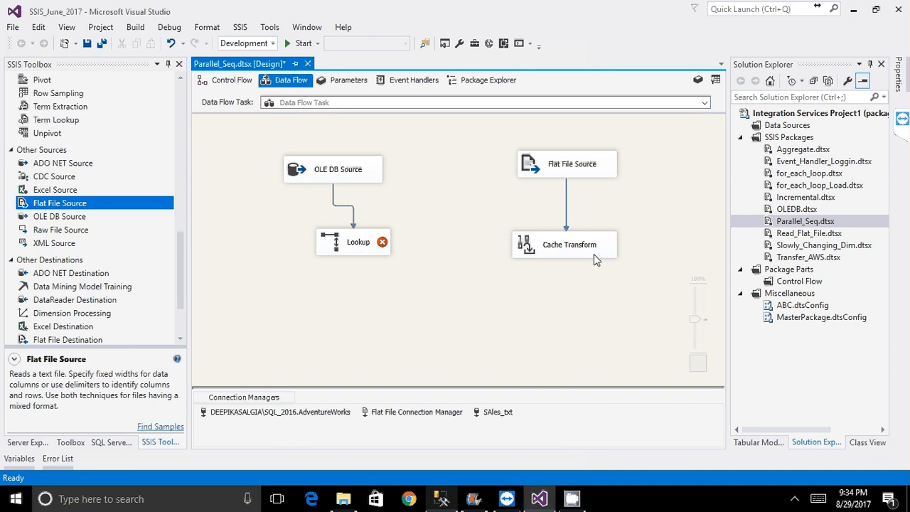
# Open the Lookup, switch its connection type to Cache connection manager and check its SAles_txt connection.
pyautogui.moveTo(367, 248)
pyautogui.click(342, 245)
pyautogui.doubleClick(342, 245)
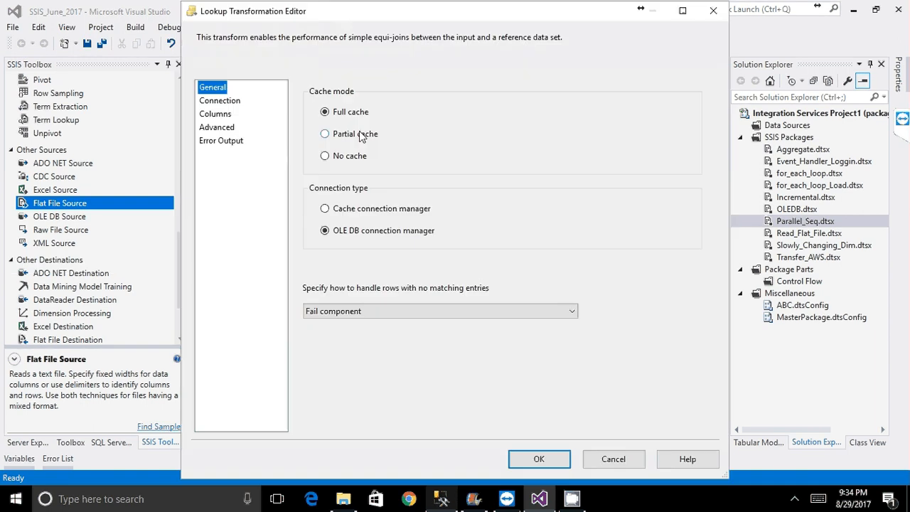
pyautogui.click(356, 212)
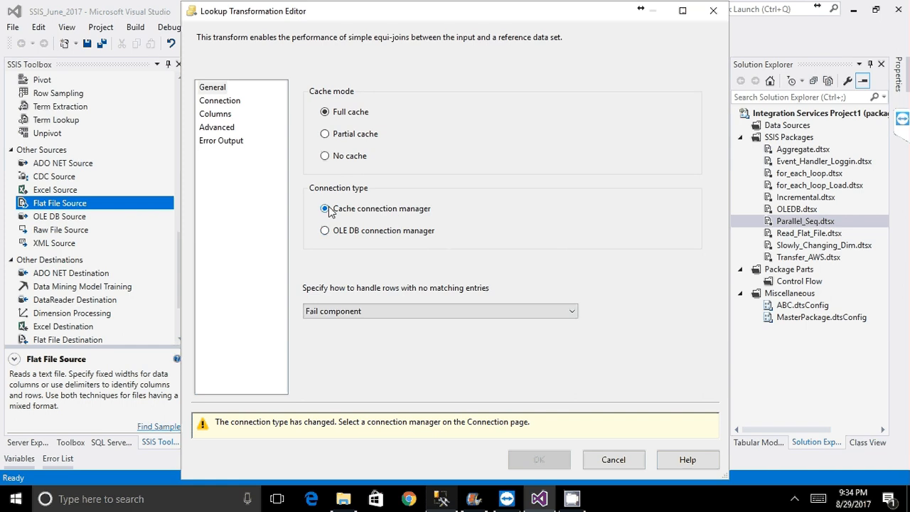
pyautogui.click(220, 101)
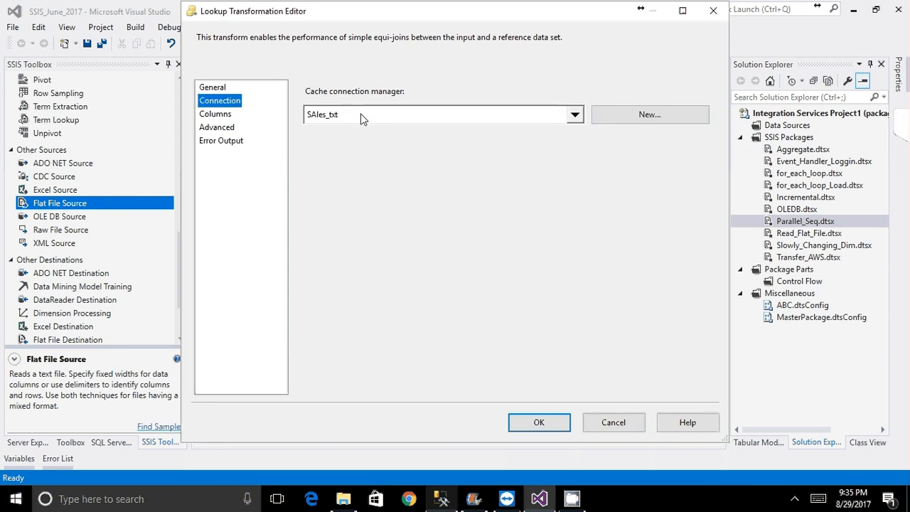
# Try to map input column SalesOrderID to lookup column SalesOrderID, inspect the input column's data type and discard the Lookup changes.
pyautogui.click(215, 114)
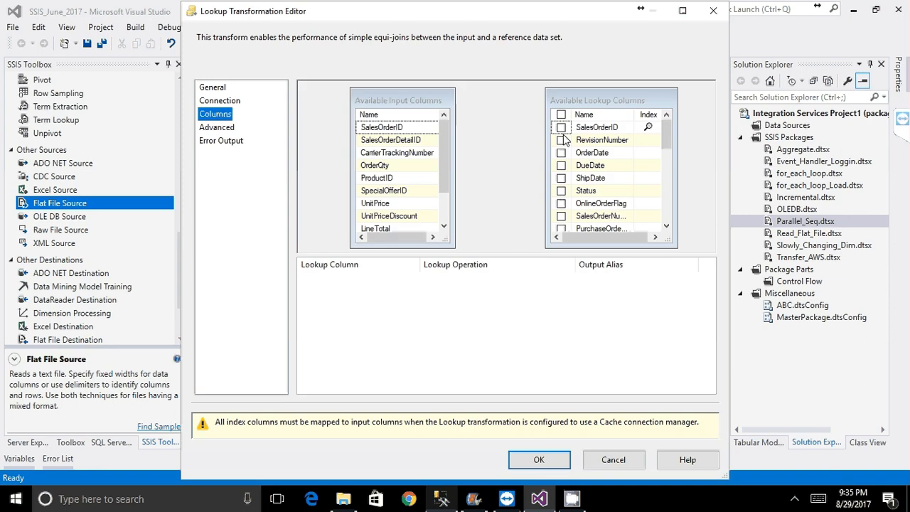
pyautogui.moveTo(382, 127); pyautogui.dragTo(597, 126)
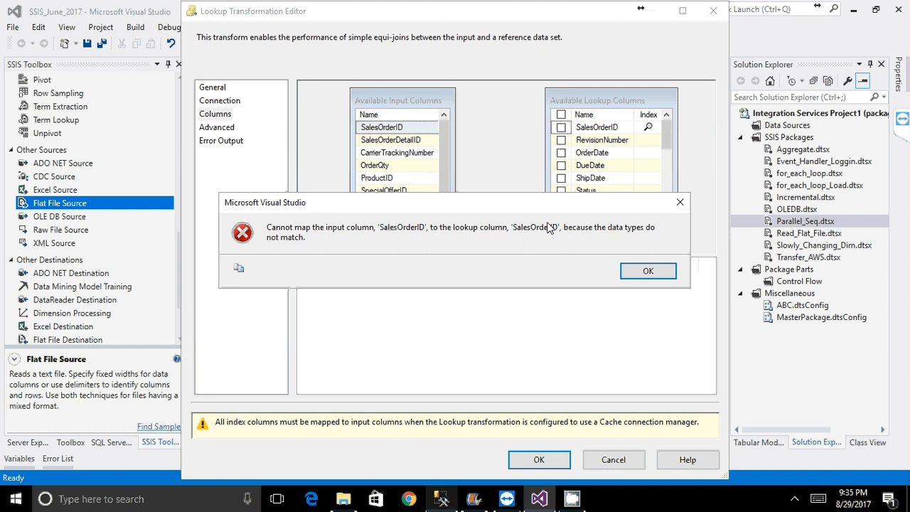
pyautogui.click(648, 273)
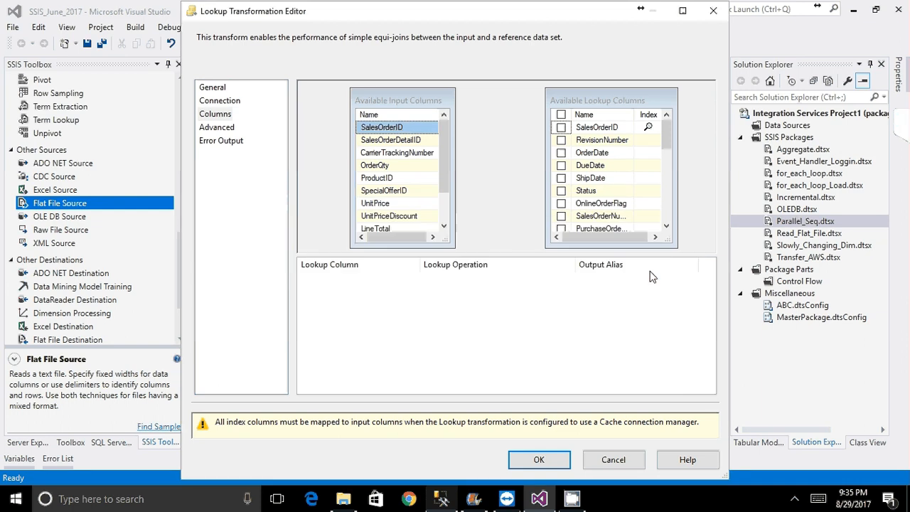
pyautogui.moveTo(412, 11); pyautogui.dragTo(185, 28)
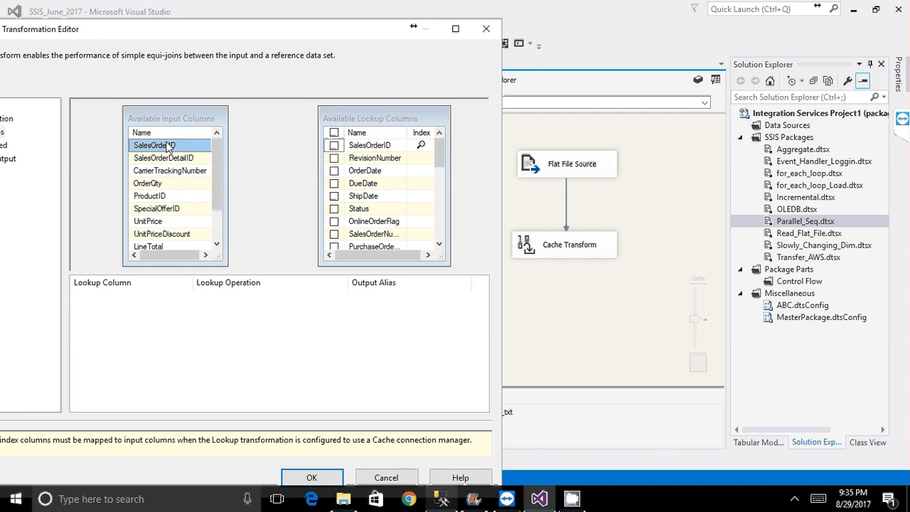
pyautogui.moveTo(169, 148)
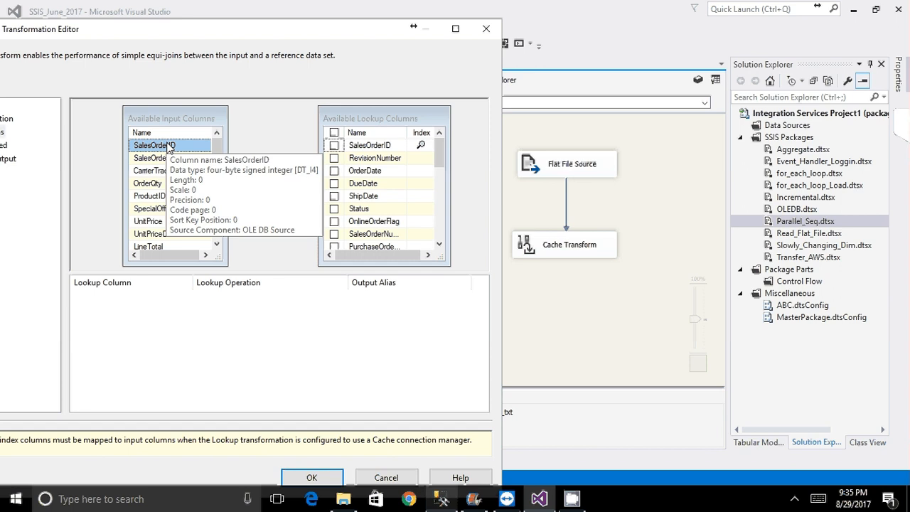
pyautogui.click(486, 29)
pyautogui.click(542, 170)
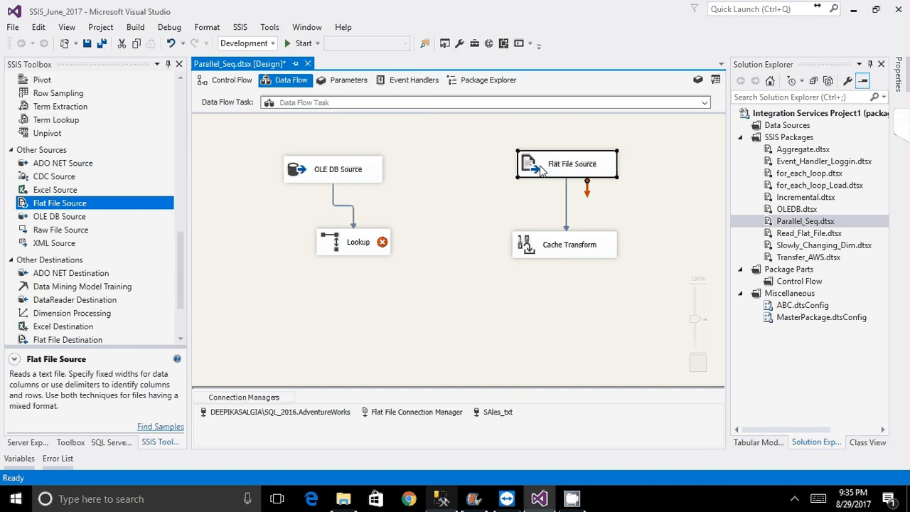
pyautogui.doubleClick(542, 169)
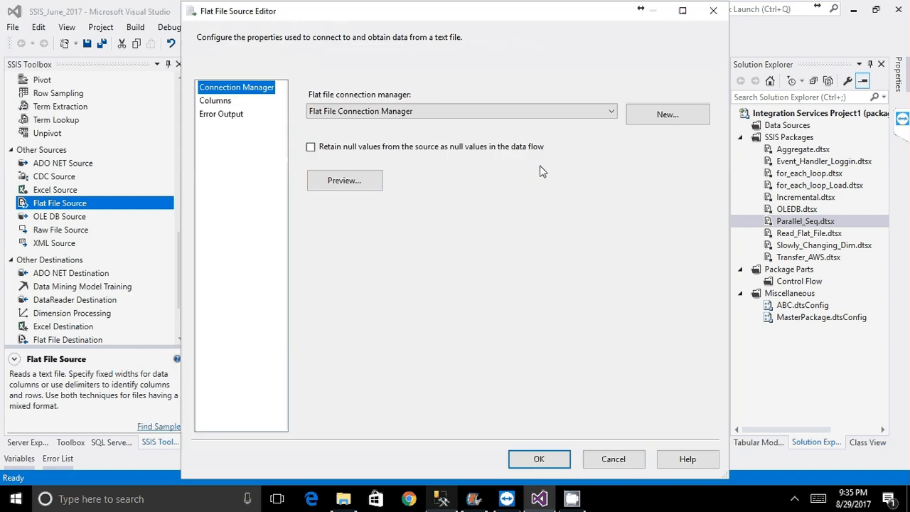
pyautogui.click(539, 459)
# Set SalesOrderID's type to four-byte signed integer [DT_I4] in the SAles_txt cache connection manager.
pyautogui.doubleClick(497, 412)
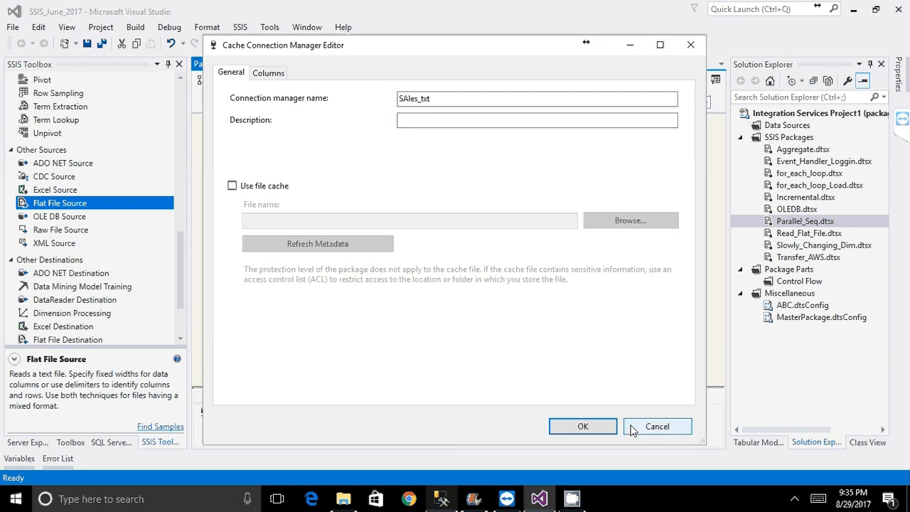
pyautogui.click(268, 73)
pyautogui.click(396, 146)
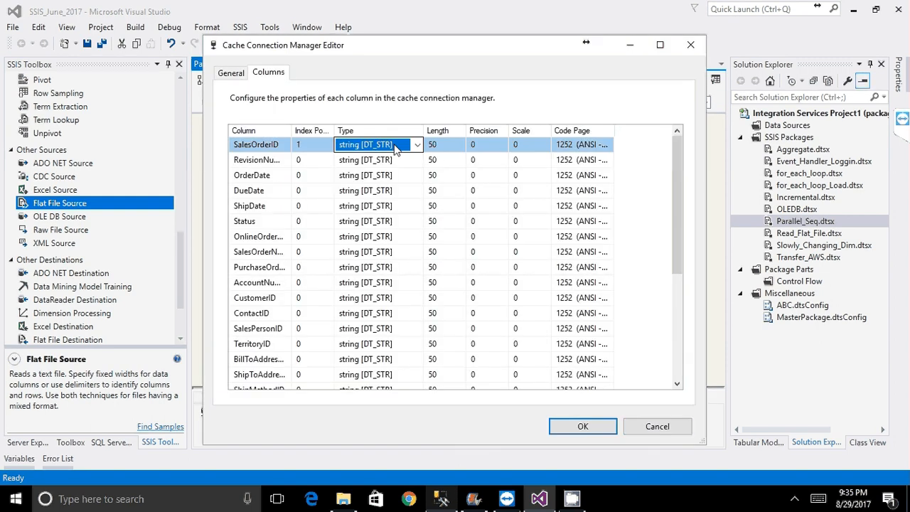
pyautogui.click(396, 146)
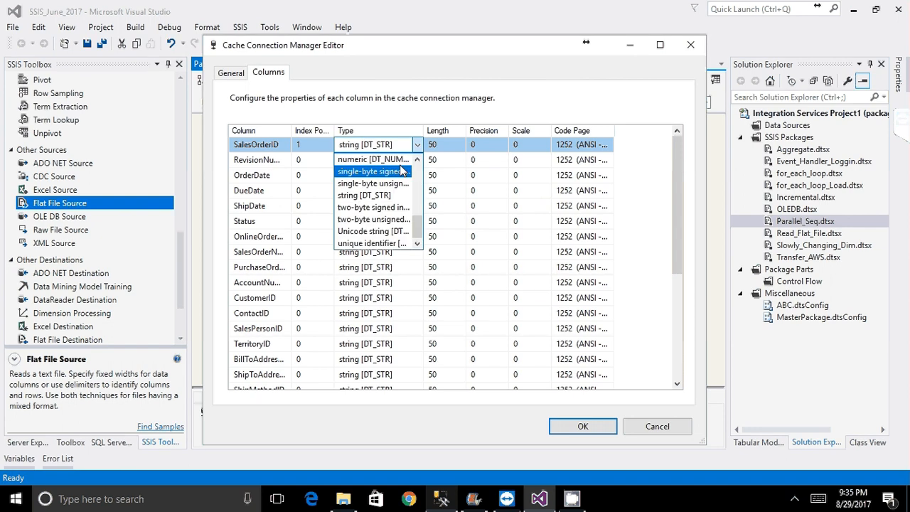
pyautogui.click(426, 129)
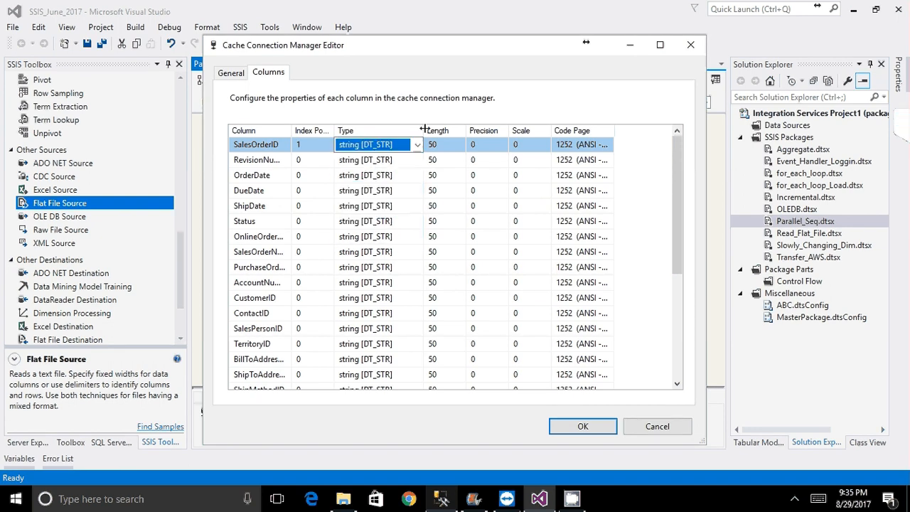
pyautogui.moveTo(424, 129); pyautogui.dragTo(492, 129)
pyautogui.click(484, 144)
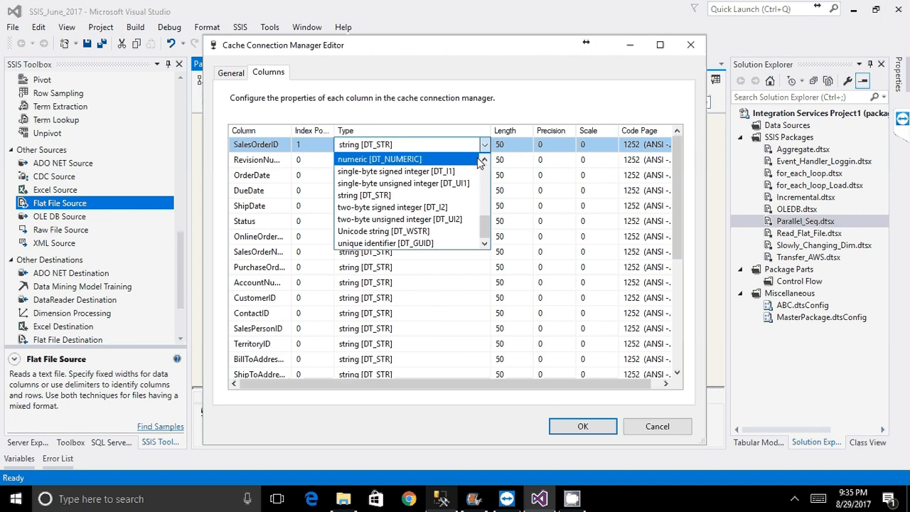
pyautogui.moveTo(483, 225); pyautogui.dragTo(482, 212)
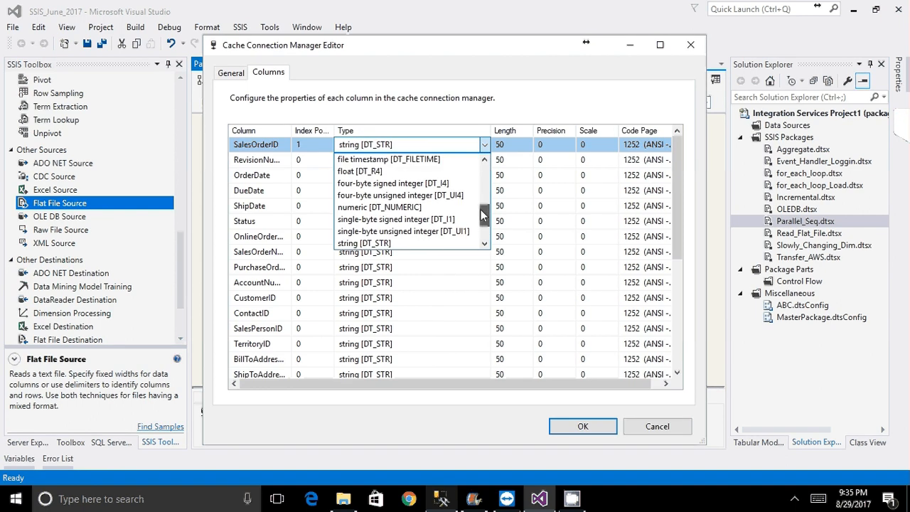
pyautogui.click(441, 184)
pyautogui.click(583, 426)
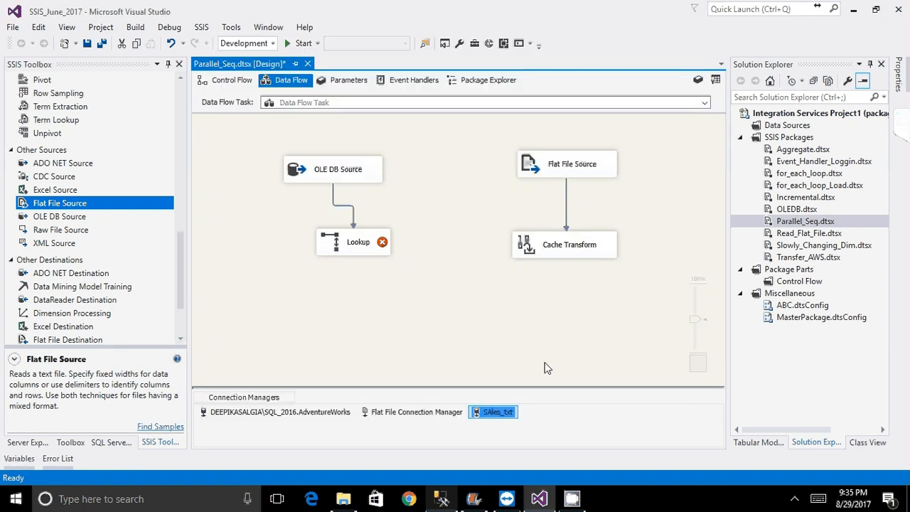
# Set the Lookup to use the cache connection manager and map input SalesOrderID to lookup column SalesOrderID.
pyautogui.click(393, 266)
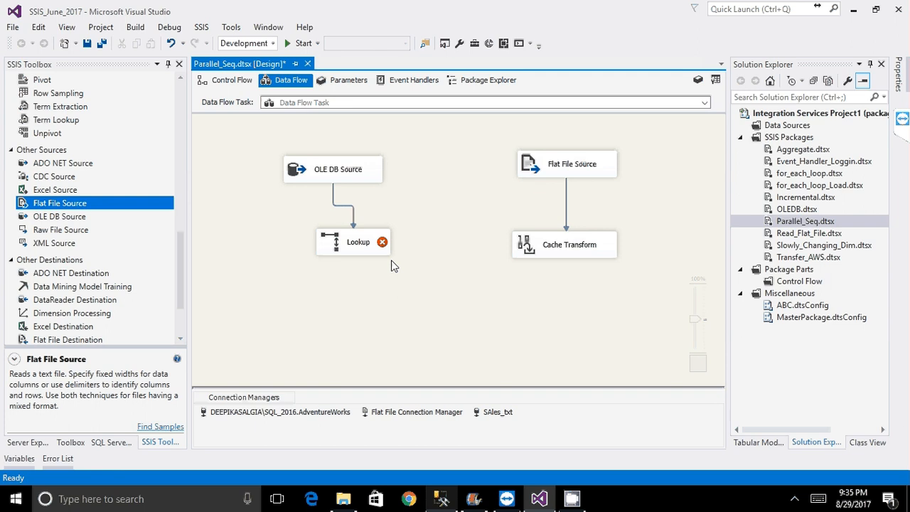
pyautogui.doubleClick(363, 242)
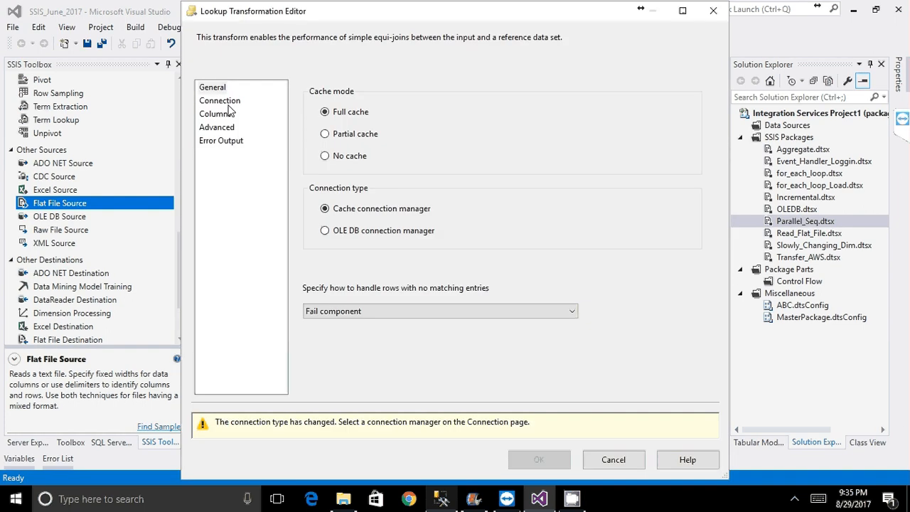
pyautogui.click(216, 114)
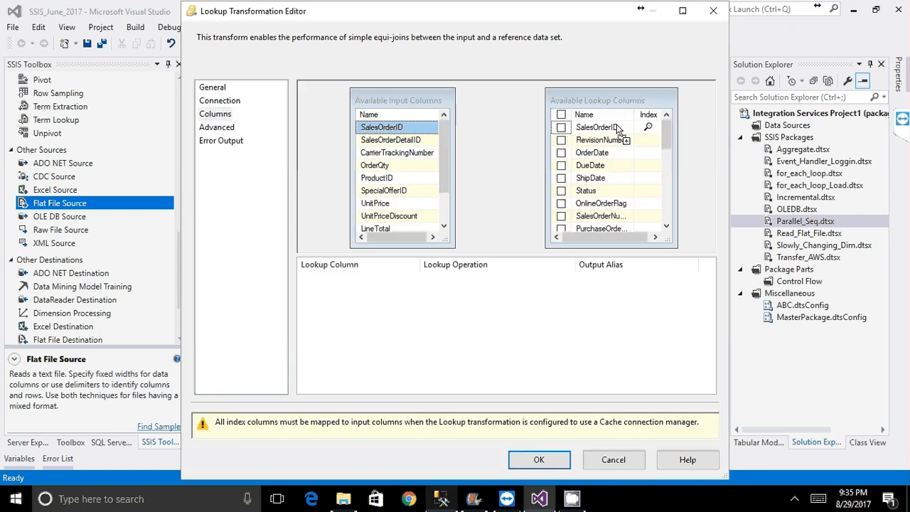
pyautogui.moveTo(618, 130); pyautogui.dragTo(589, 132)
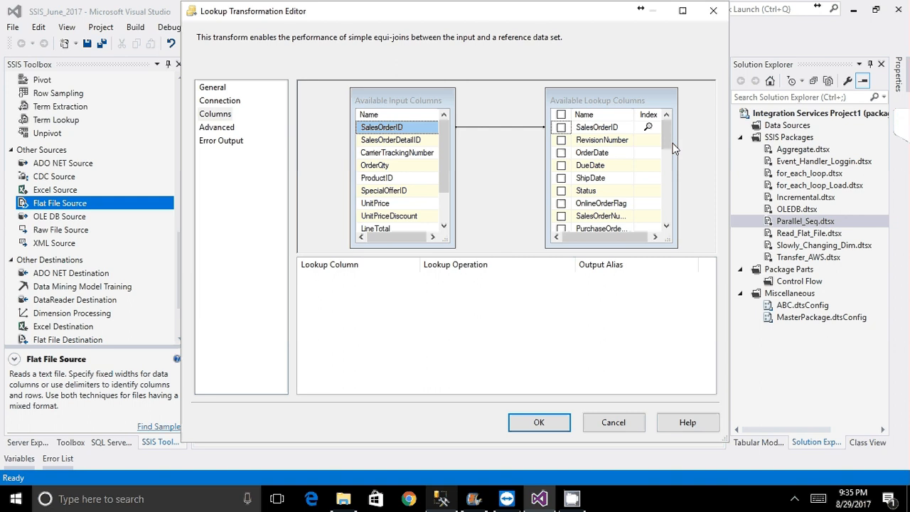
# Add lookup columns TotalDue, Freight and TaxAmt as new columns, and align the Lookup beneath the OLE DB Source.
pyautogui.moveTo(670, 142); pyautogui.dragTo(663, 235)
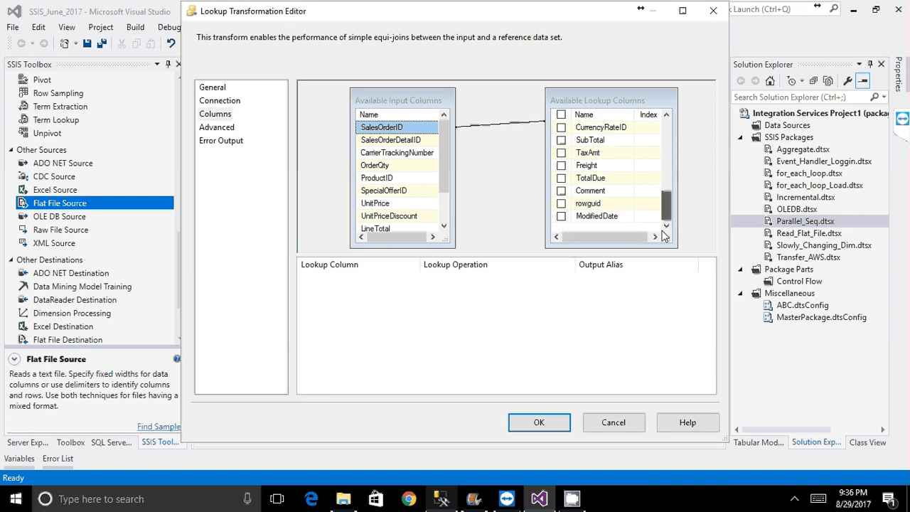
pyautogui.click(561, 178)
pyautogui.click(561, 165)
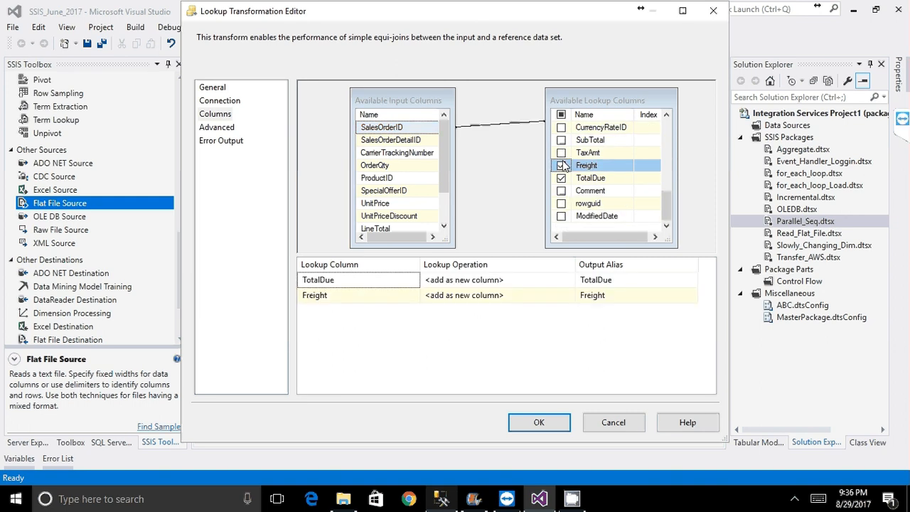
pyautogui.click(561, 152)
pyautogui.moveTo(666, 206); pyautogui.dragTo(666, 122)
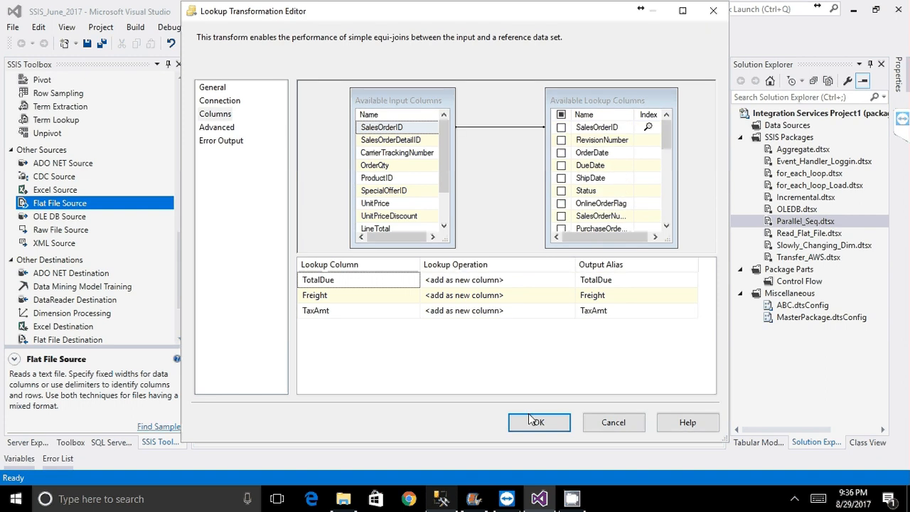
pyautogui.click(535, 423)
pyautogui.moveTo(360, 246); pyautogui.dragTo(335, 243)
pyautogui.click(420, 274)
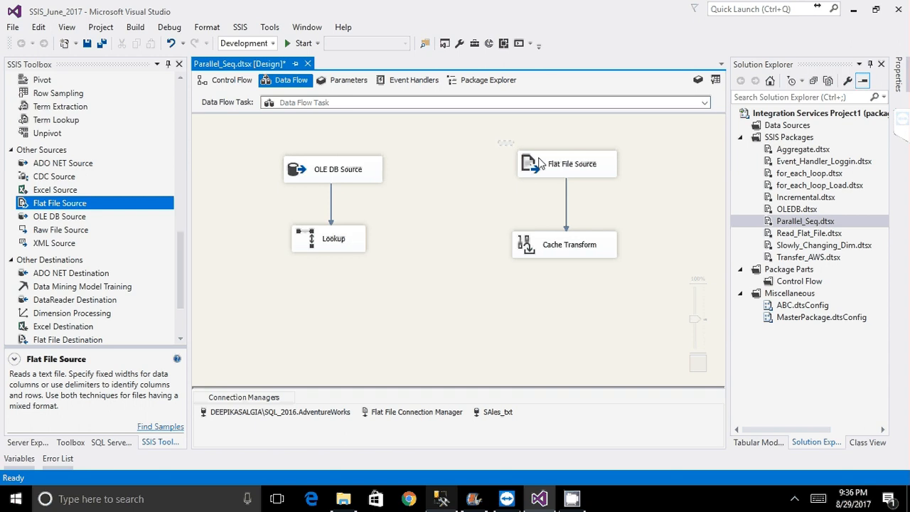
pyautogui.moveTo(539, 162); pyautogui.dragTo(644, 294)
pyautogui.click(503, 150)
pyautogui.hotkey('ctrl', 'pageup')
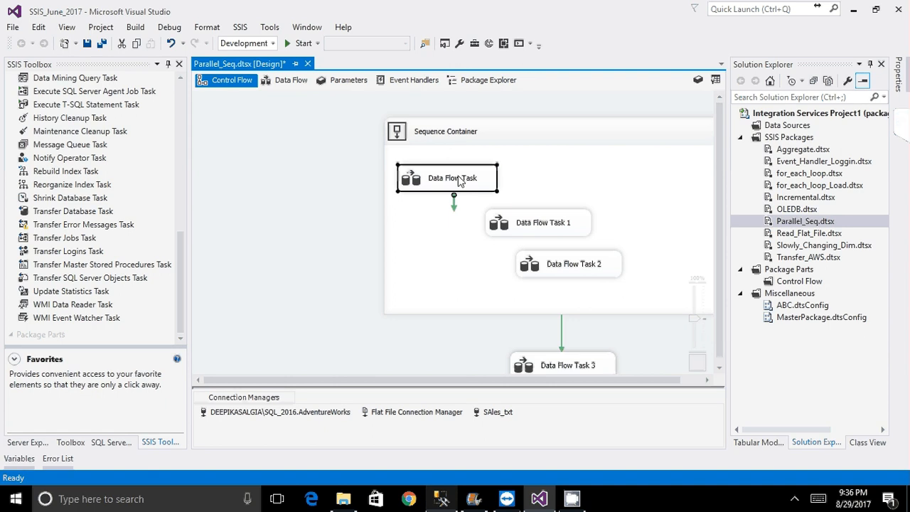
pyautogui.doubleClick(459, 182)
pyautogui.moveTo(532, 144); pyautogui.dragTo(402, 288)
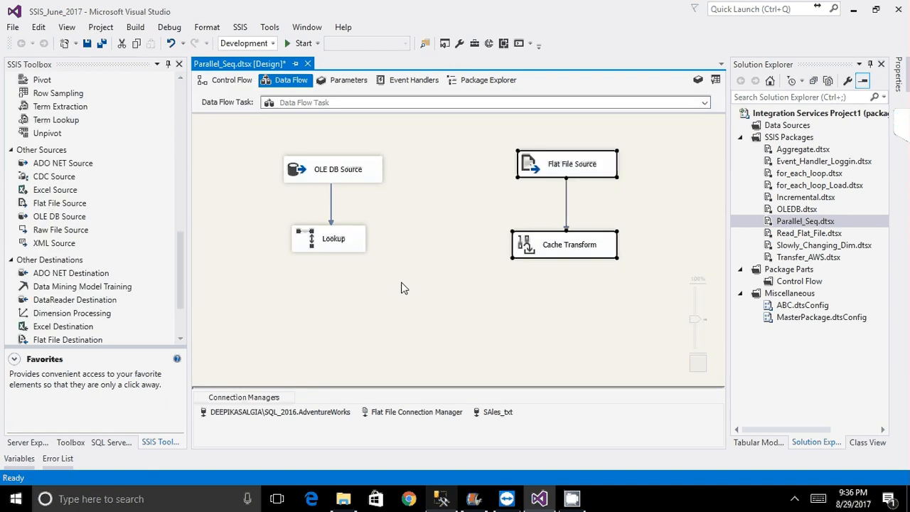
pyautogui.moveTo(269, 142); pyautogui.dragTo(405, 268)
pyautogui.moveTo(268, 148); pyautogui.dragTo(418, 271)
pyautogui.moveTo(506, 144); pyautogui.dragTo(653, 290)
# Review the Lookup's cache mode and connection type settings without changing them.
pyautogui.click(330, 245)
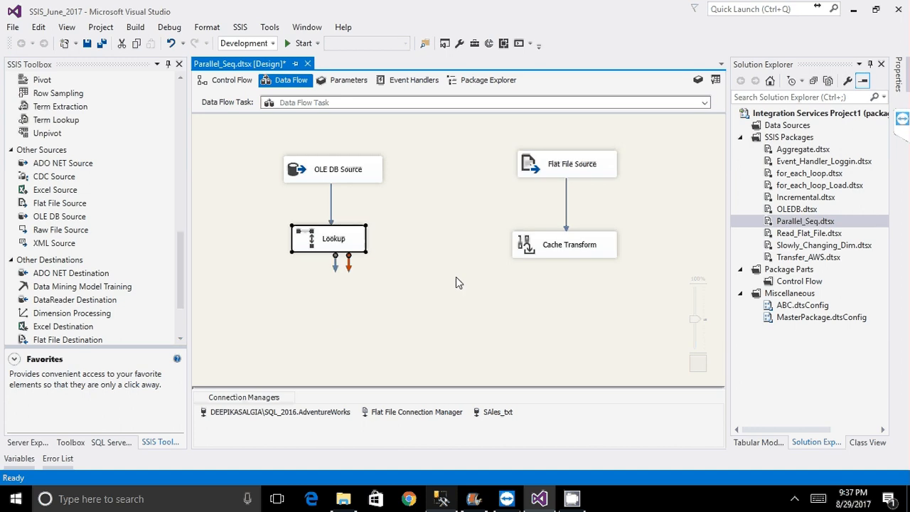
pyautogui.doubleClick(354, 241)
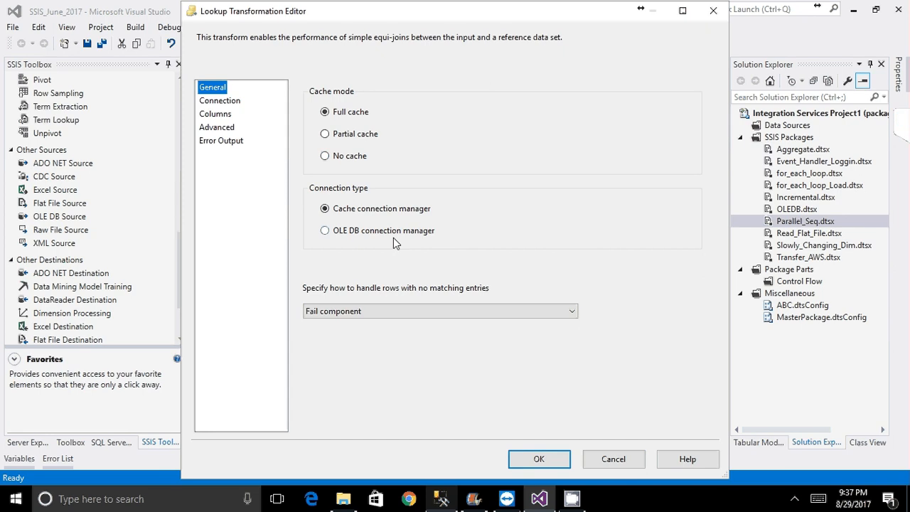
pyautogui.click(613, 459)
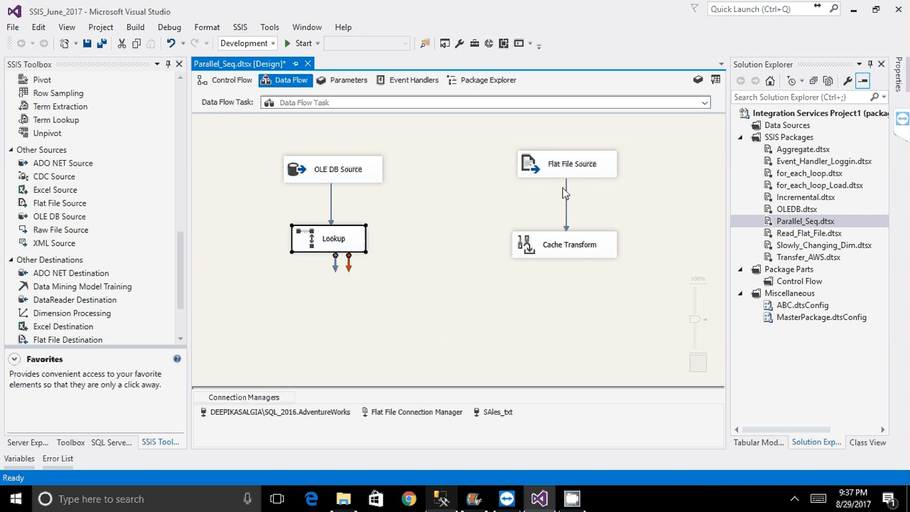
pyautogui.click(588, 223)
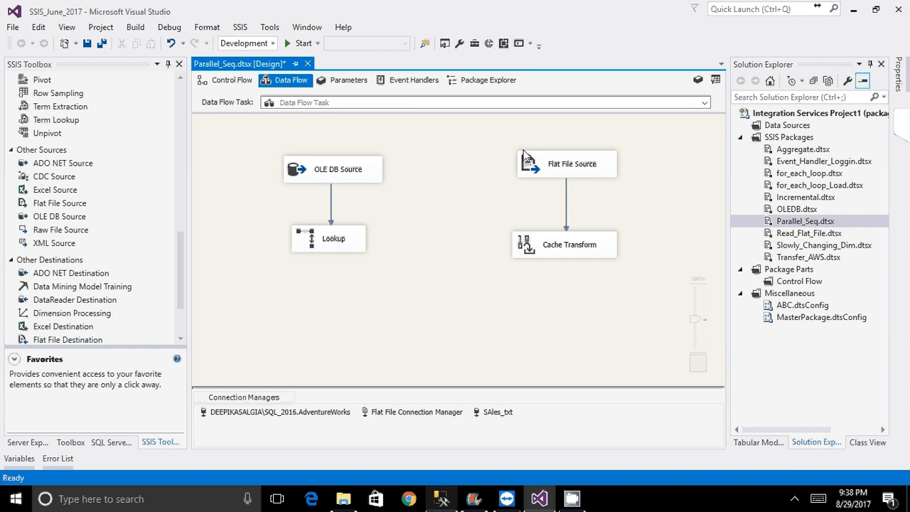
# Delete the Flat File Source and the Cache Transform from the data flow together.
pyautogui.moveTo(523, 155); pyautogui.dragTo(653, 318)
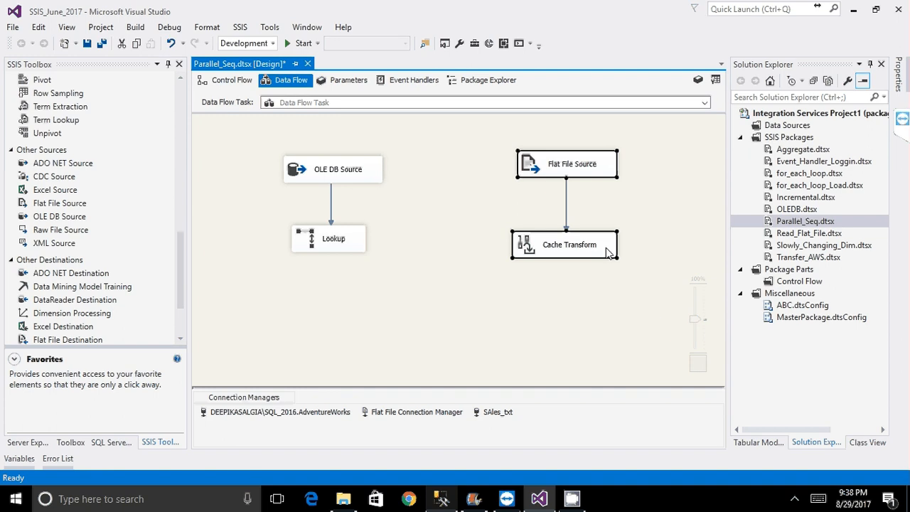
pyautogui.press('Delete')
# Switch the Lookup's connection type to OLE DB connection manager and choose [Sales].[SalesOrderDetail] as its reference table.
pyautogui.doubleClick(332, 242)
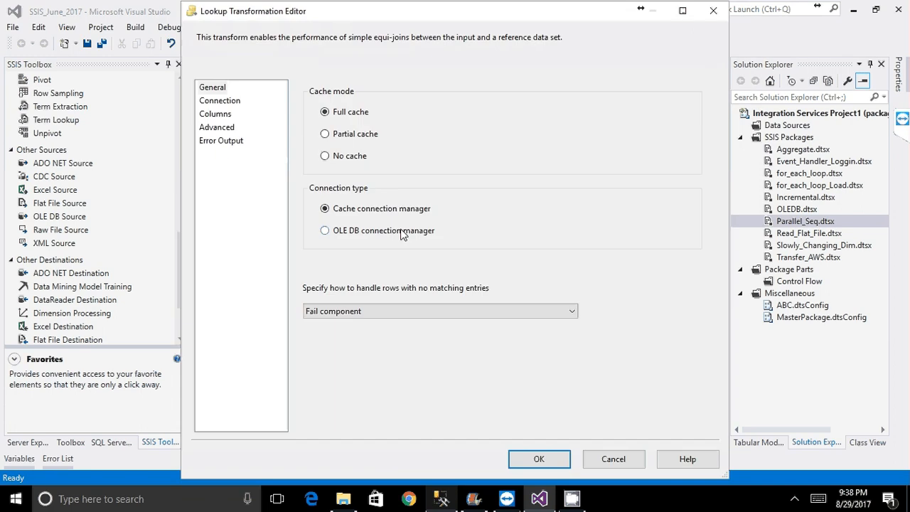
pyautogui.click(325, 231)
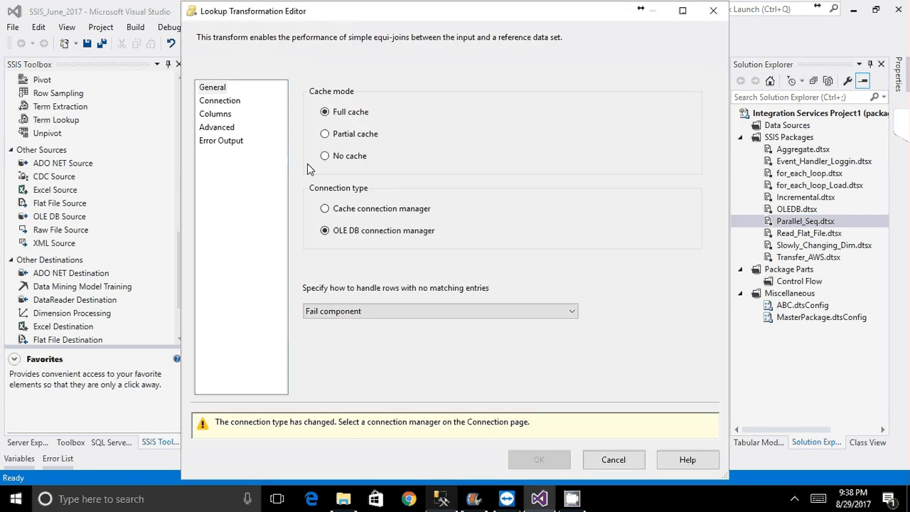
pyautogui.click(220, 101)
pyautogui.click(572, 210)
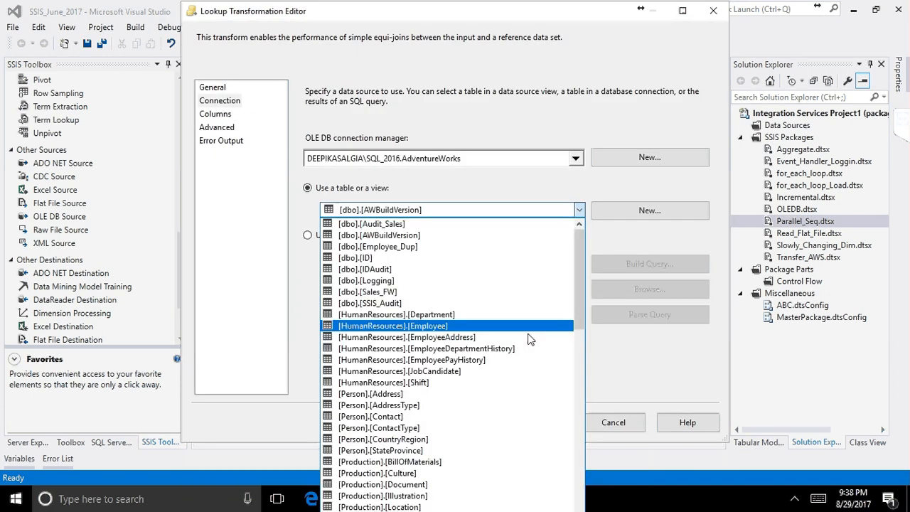
pyautogui.moveTo(580, 304); pyautogui.dragTo(577, 442)
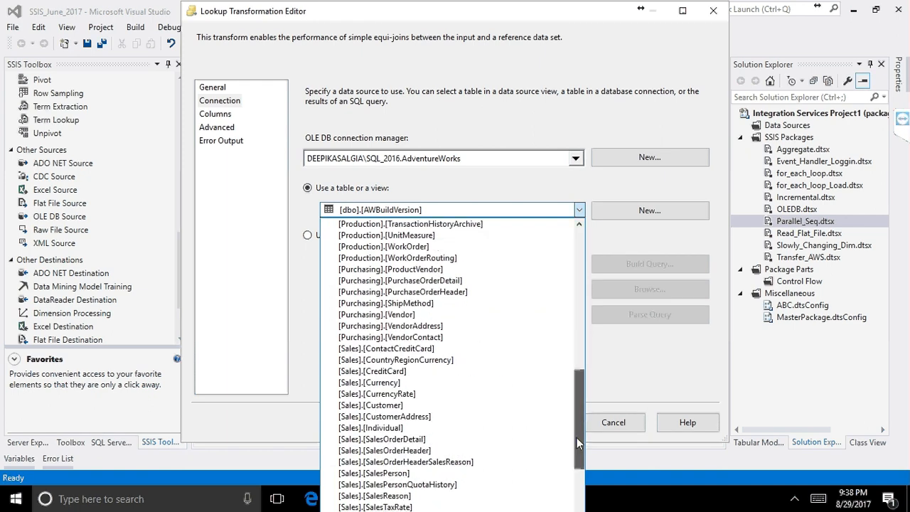
pyautogui.click(455, 439)
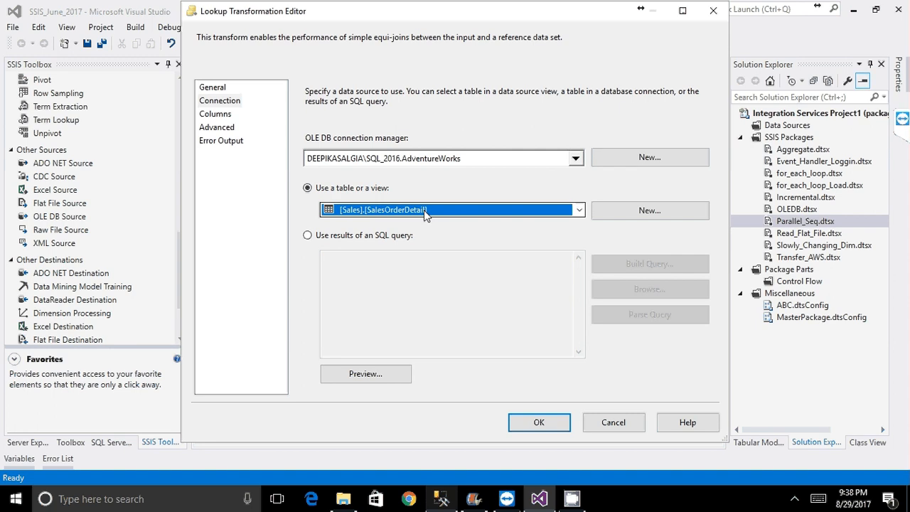
# Review the Lookup's SalesOrderID column mapping, its cache mode and its OLE DB connection settings.
pyautogui.click(215, 114)
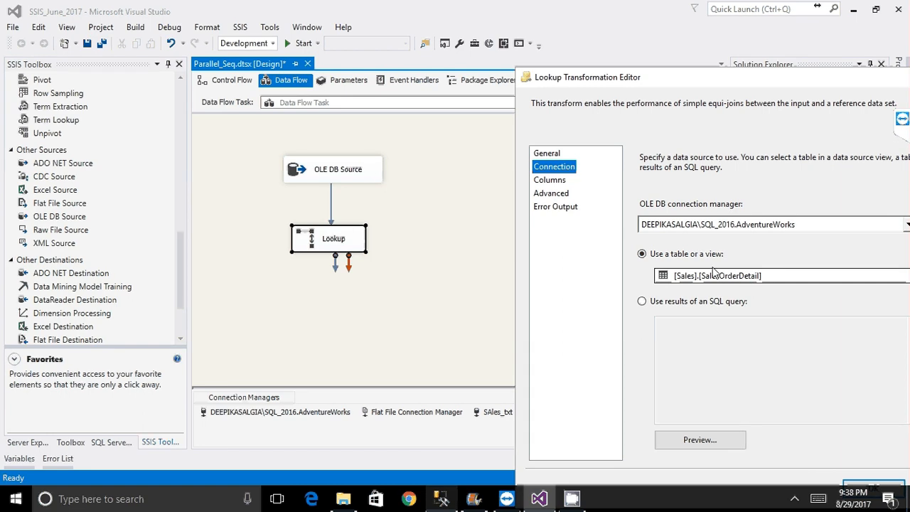
pyautogui.click(550, 180)
pyautogui.moveTo(648, 80); pyautogui.dragTo(304, 62)
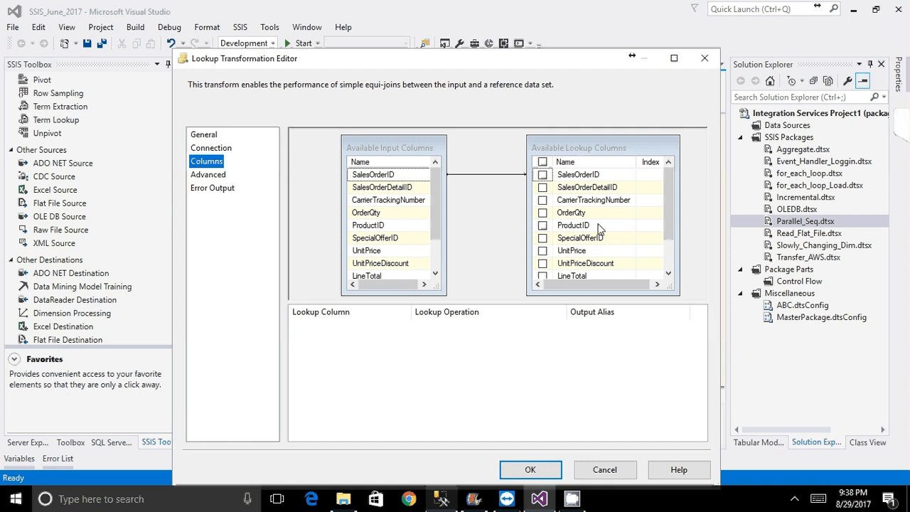
pyautogui.moveTo(600, 228)
pyautogui.moveTo(583, 181)
pyautogui.click(202, 136)
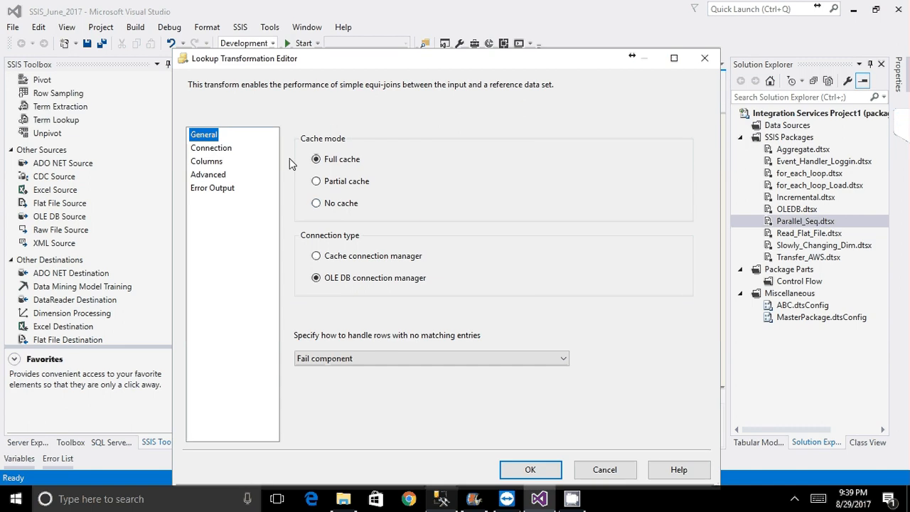
pyautogui.press('Down')
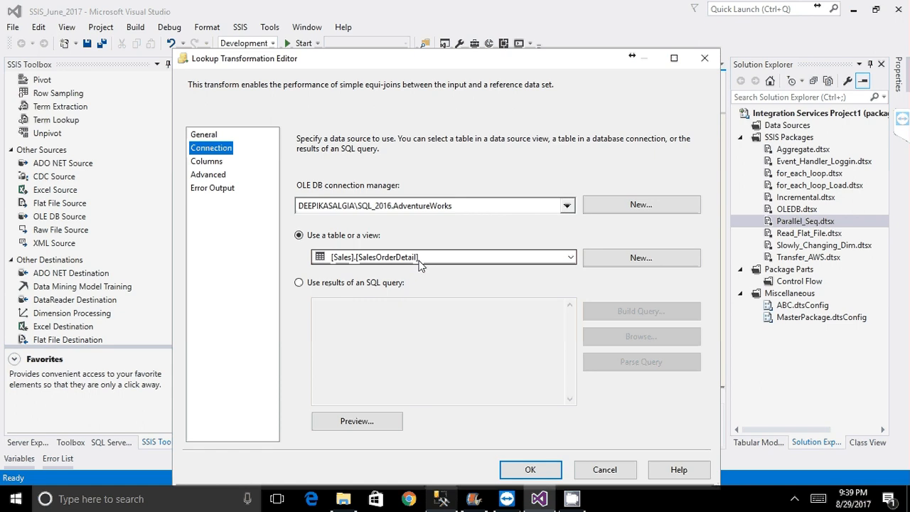
# Set the Lookup's cache mode to Partial cache and review its reference table beside the data flow.
pyautogui.click(205, 135)
pyautogui.click(341, 185)
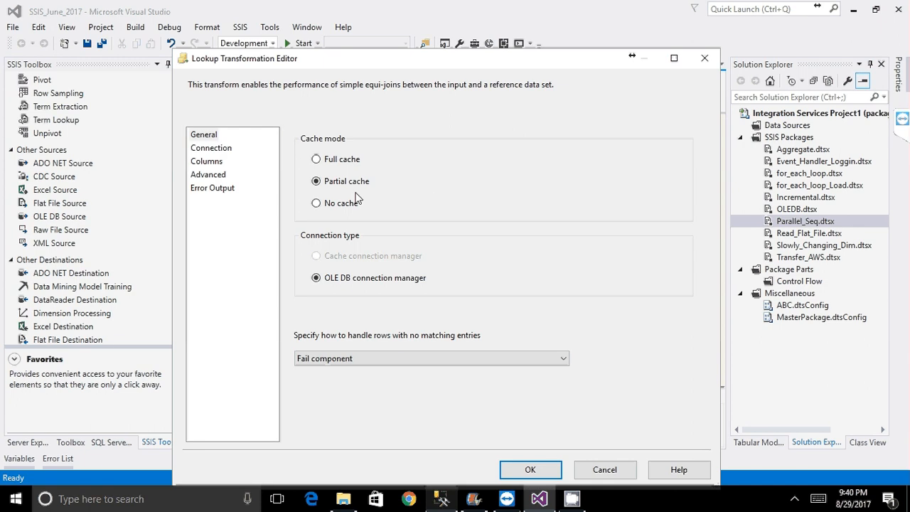
pyautogui.click(211, 148)
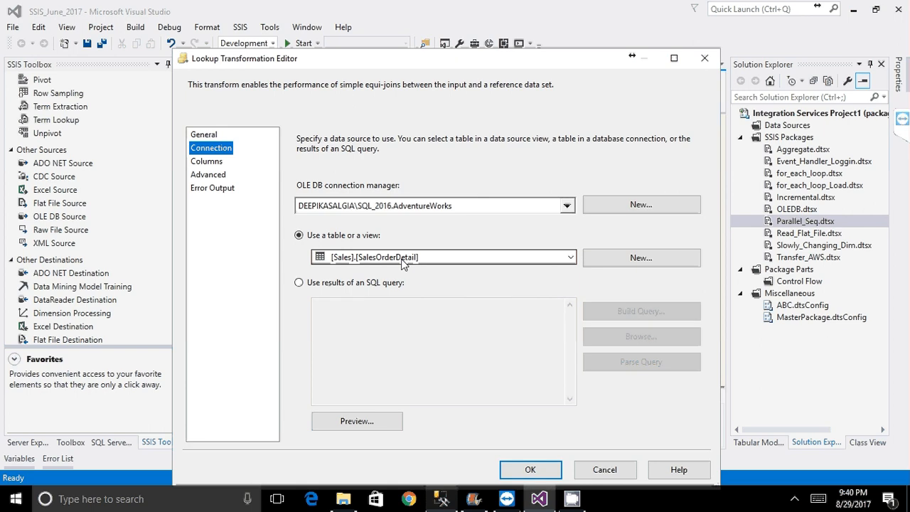
pyautogui.moveTo(372, 61); pyautogui.dragTo(541, 71)
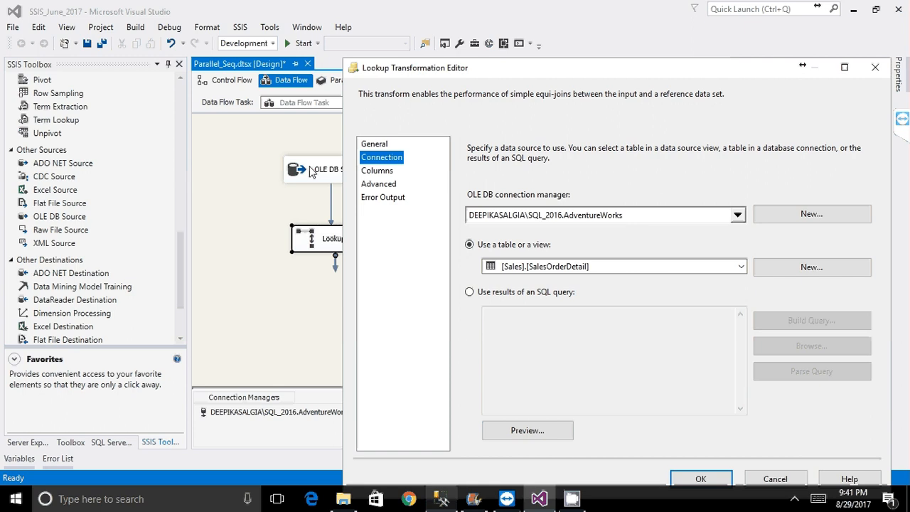
# Try the No cache mode, return the Lookup to Full cache and check its reference table.
pyautogui.click(376, 143)
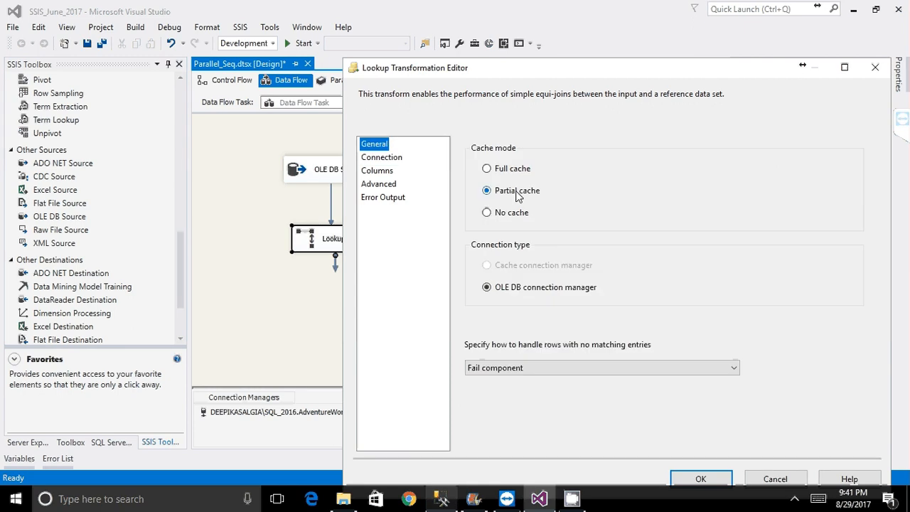
pyautogui.click(517, 192)
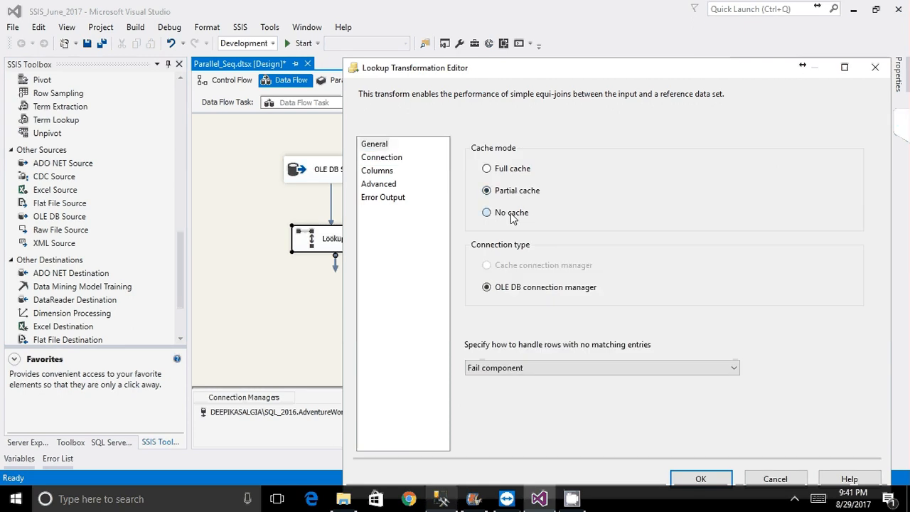
pyautogui.click(496, 213)
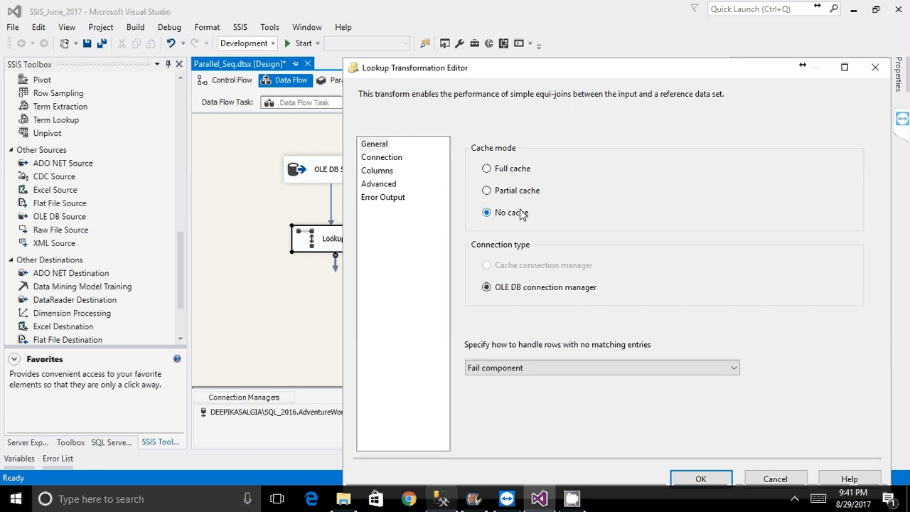
pyautogui.click(517, 174)
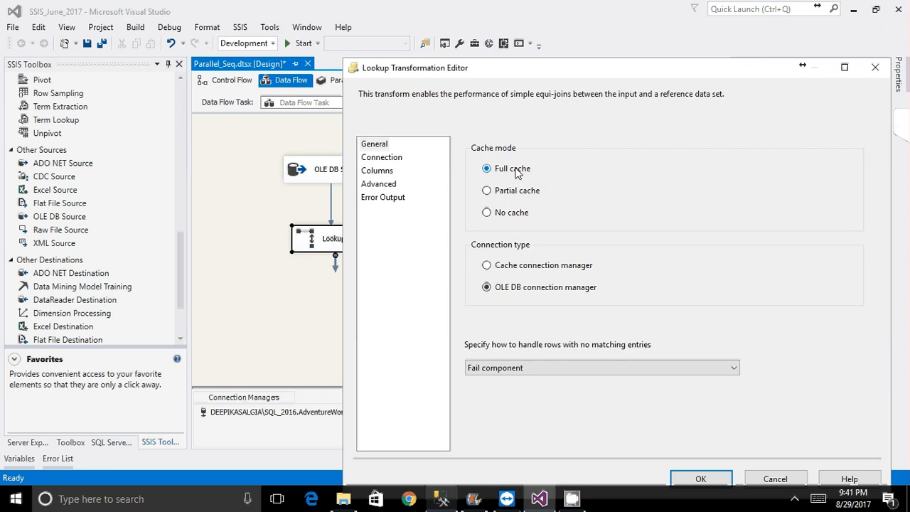
pyautogui.click(381, 158)
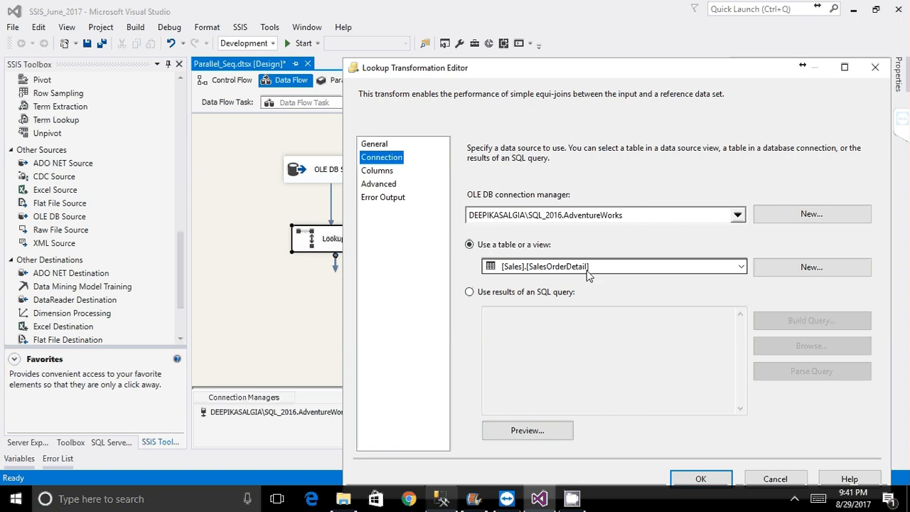
pyautogui.click(377, 145)
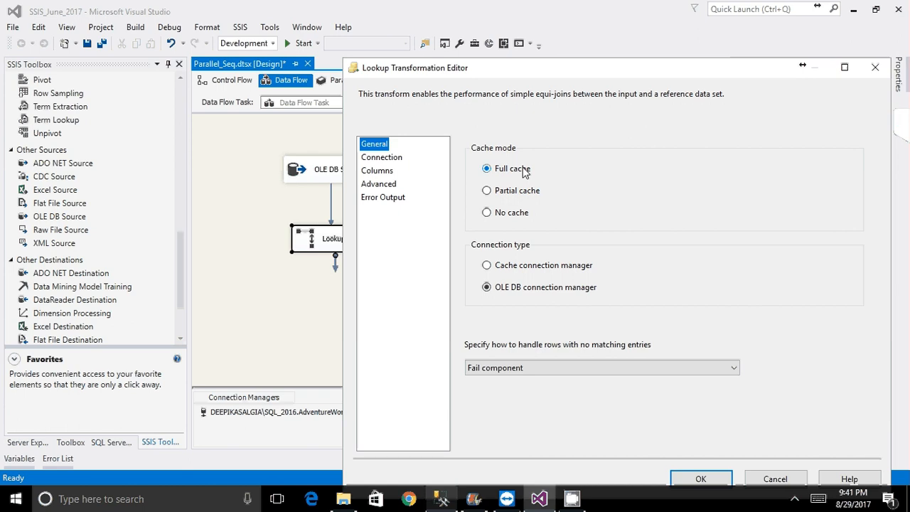
# Switch the Lookup through Partial cache to No cache and examine its reference table and column mapping.
pyautogui.click(518, 192)
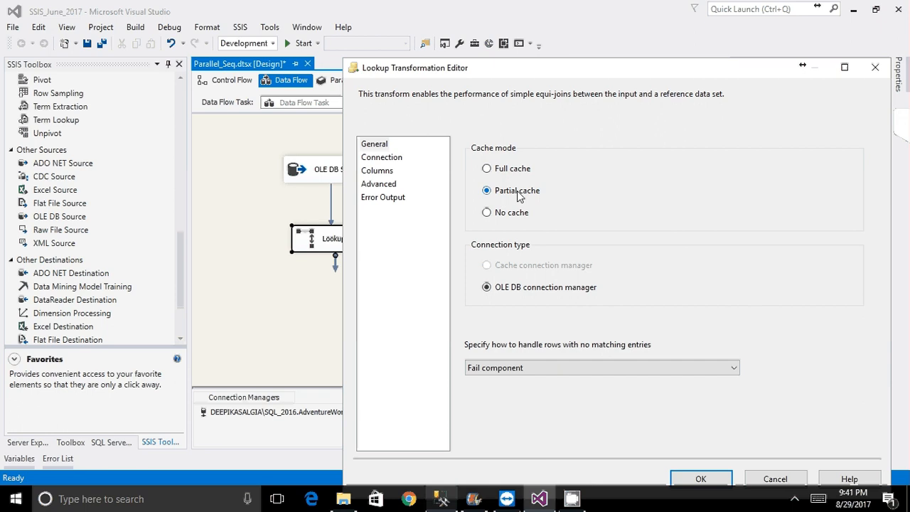
pyautogui.click(520, 215)
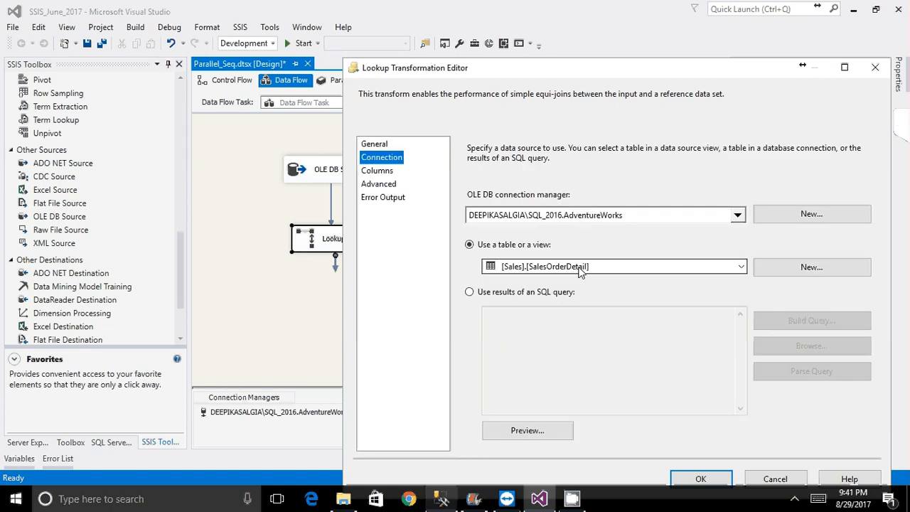
pyautogui.click(390, 174)
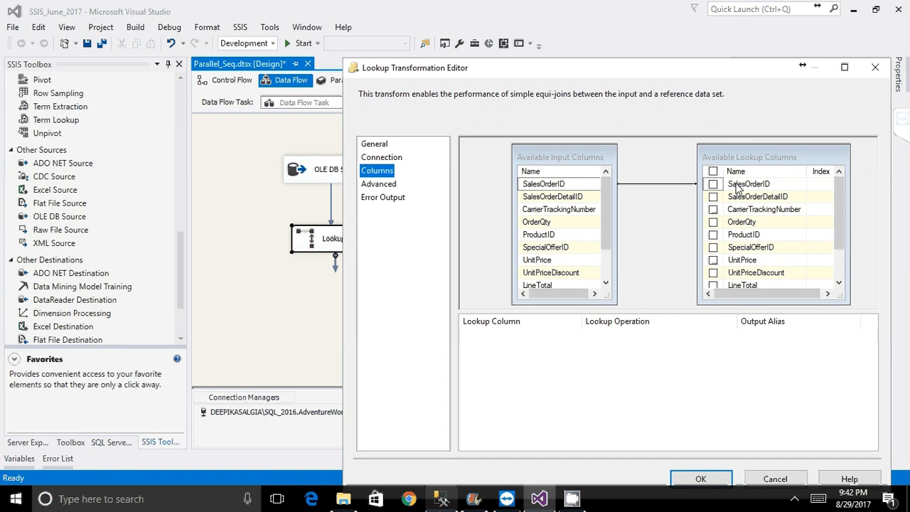
pyautogui.click(395, 158)
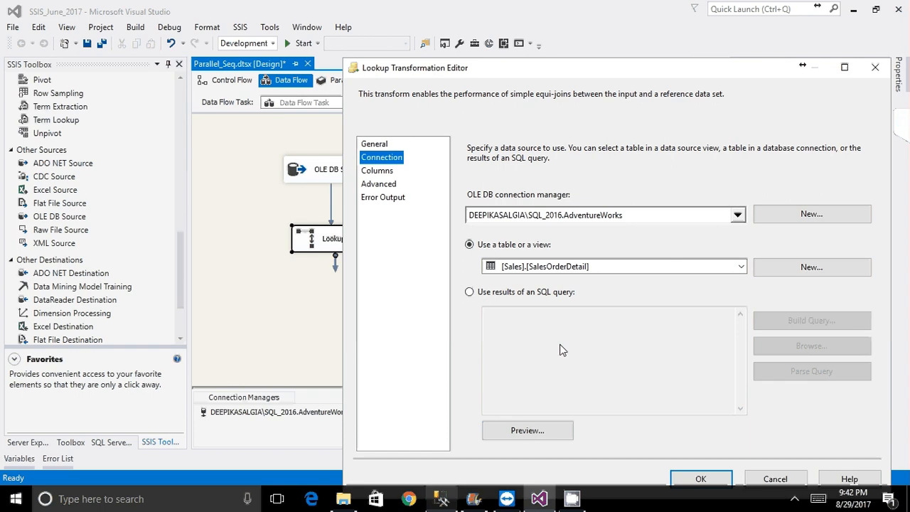
pyautogui.click(408, 176)
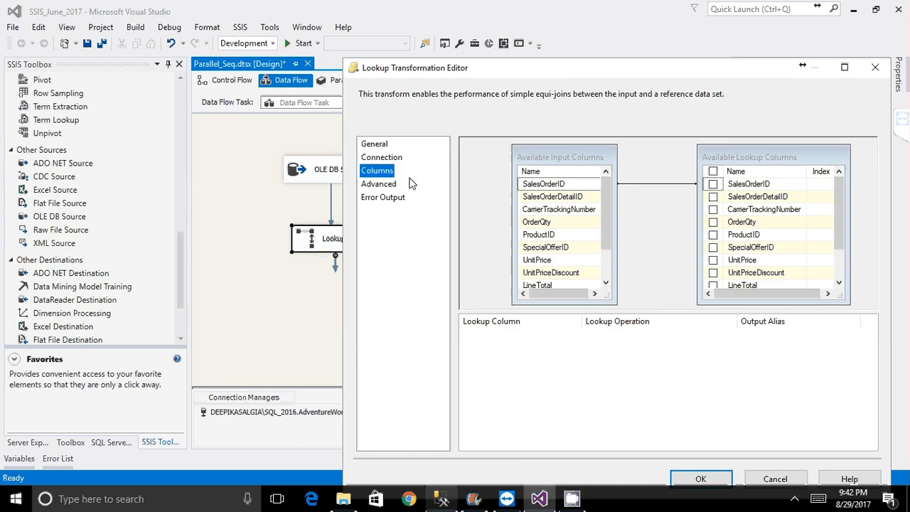
pyautogui.click(375, 143)
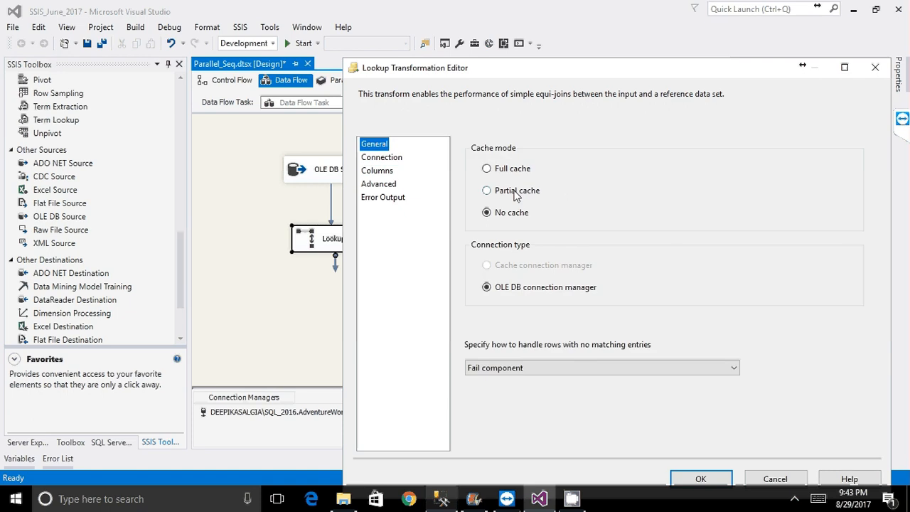
# Compare which connection types each cache mode allows, return to Full cache and close the Lookup editor without saving.
pyautogui.click(517, 197)
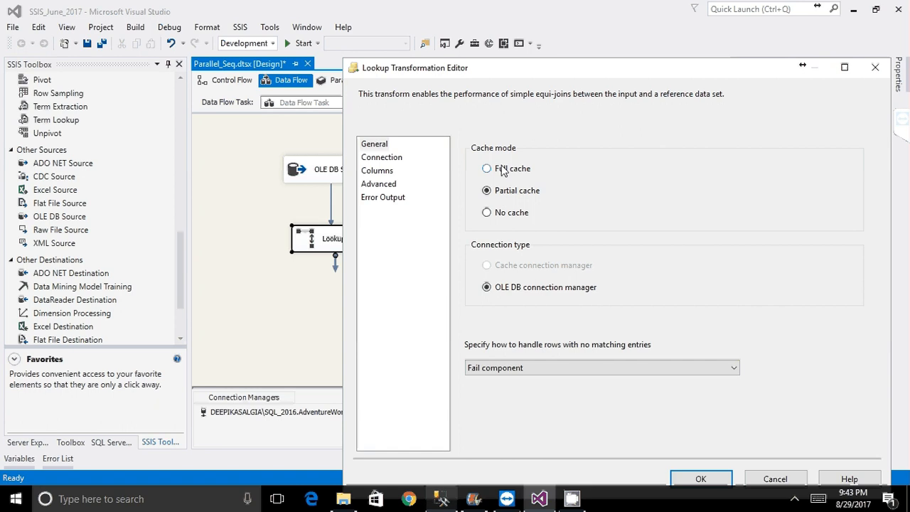
pyautogui.click(505, 213)
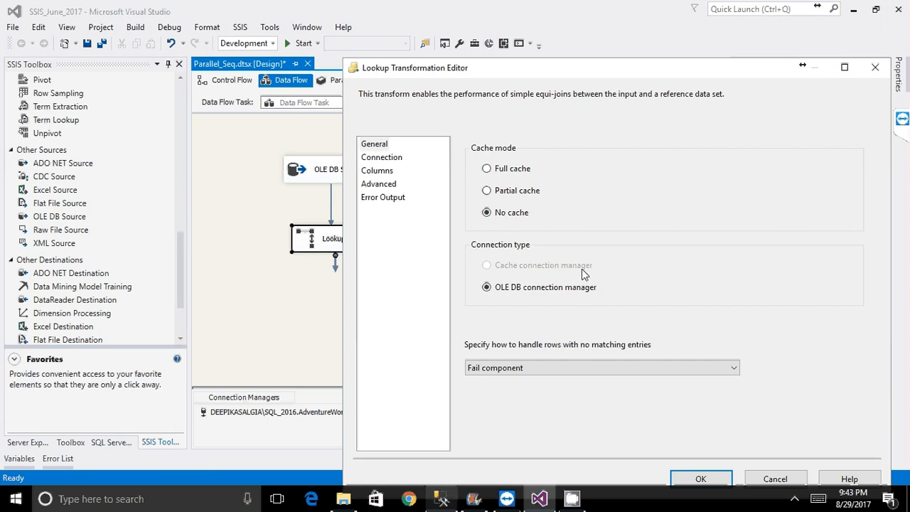
pyautogui.moveTo(625, 71); pyautogui.dragTo(256, 63)
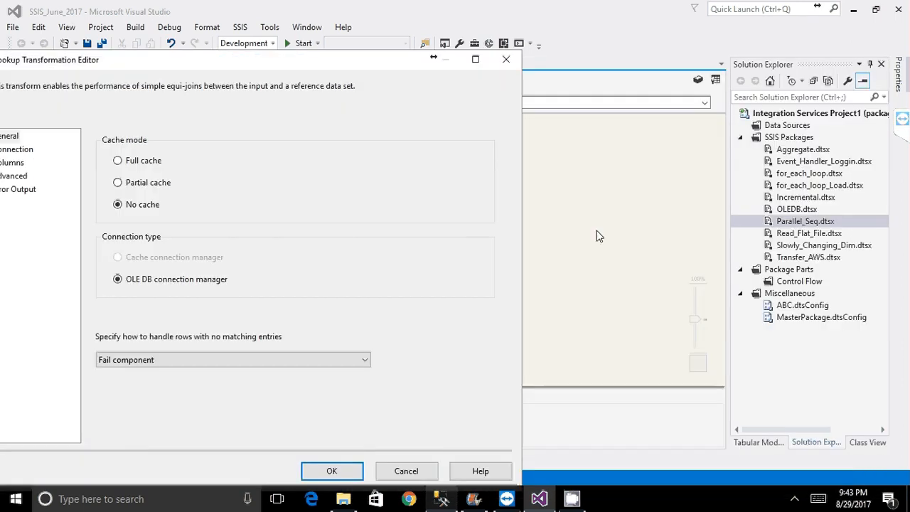
pyautogui.click(146, 161)
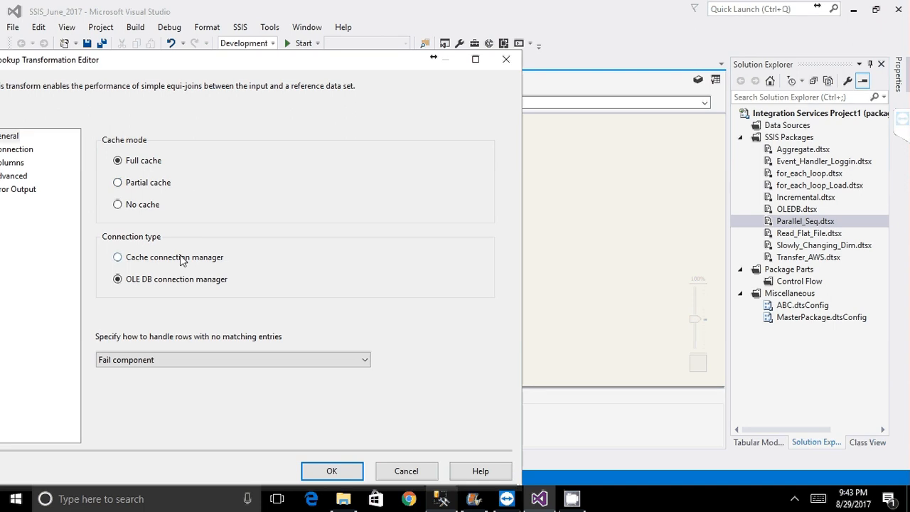
pyautogui.click(127, 184)
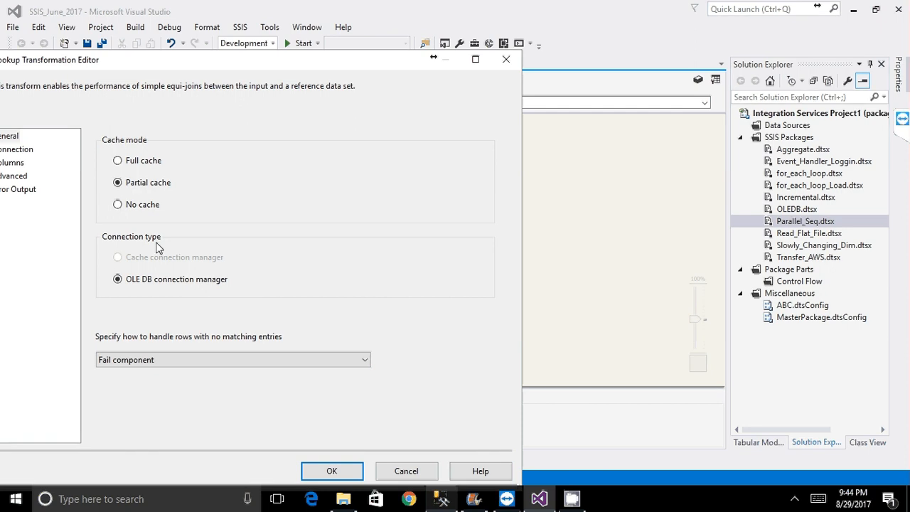
pyautogui.click(146, 162)
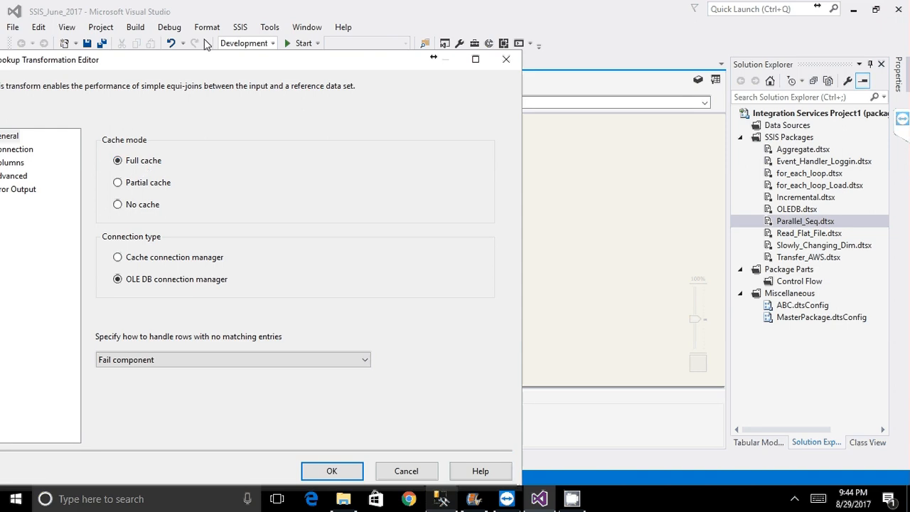
pyautogui.moveTo(213, 59); pyautogui.dragTo(306, 58)
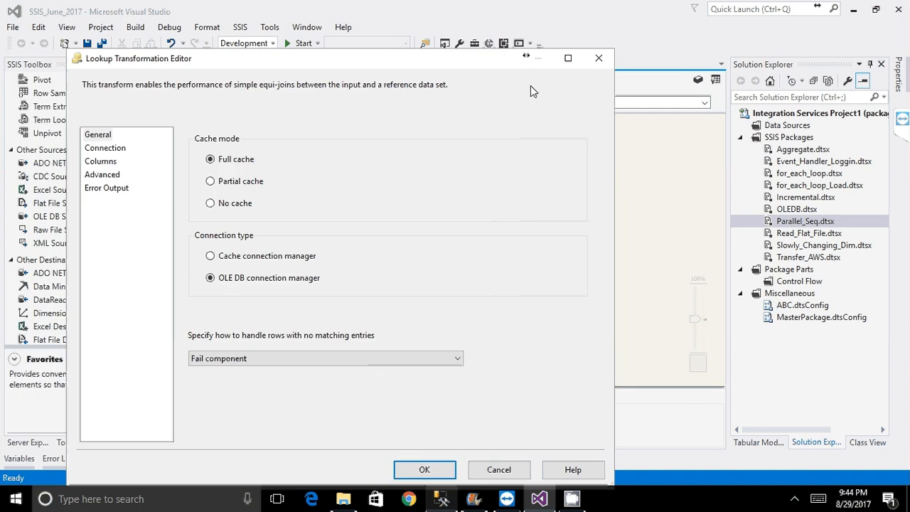
pyautogui.press('Escape')
# Review the sources, destinations and transforms available for the data flow in the SSIS Toolbox.
pyautogui.moveTo(180, 254)
pyautogui.mouseDown()
pyautogui.moveTo(178, 280)
pyautogui.moveTo(193, 189)
pyautogui.moveTo(180, 267)
pyautogui.mouseUp()
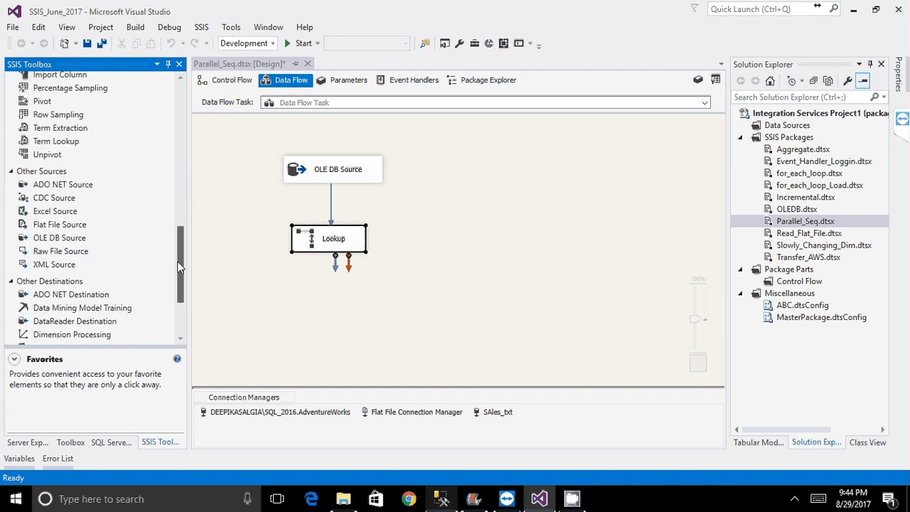
pyautogui.moveTo(181, 244); pyautogui.dragTo(183, 263)
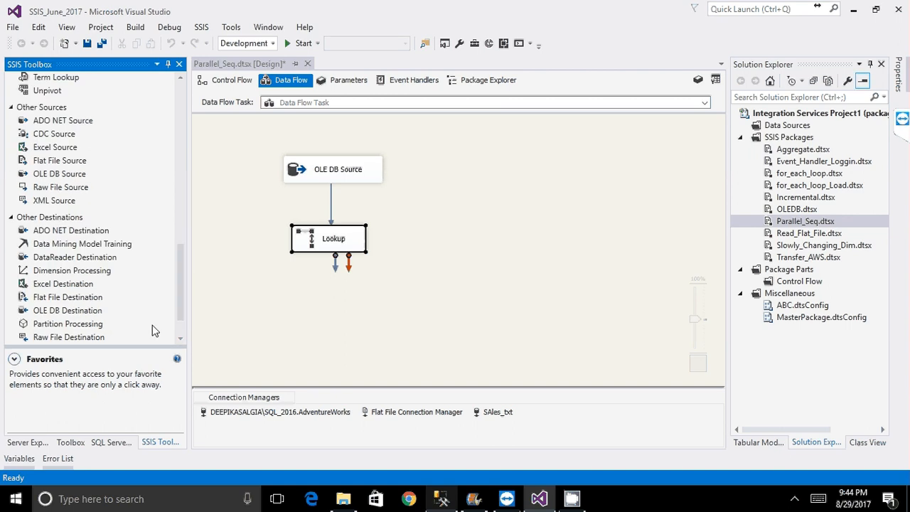
pyautogui.scroll(10, 152, 325)
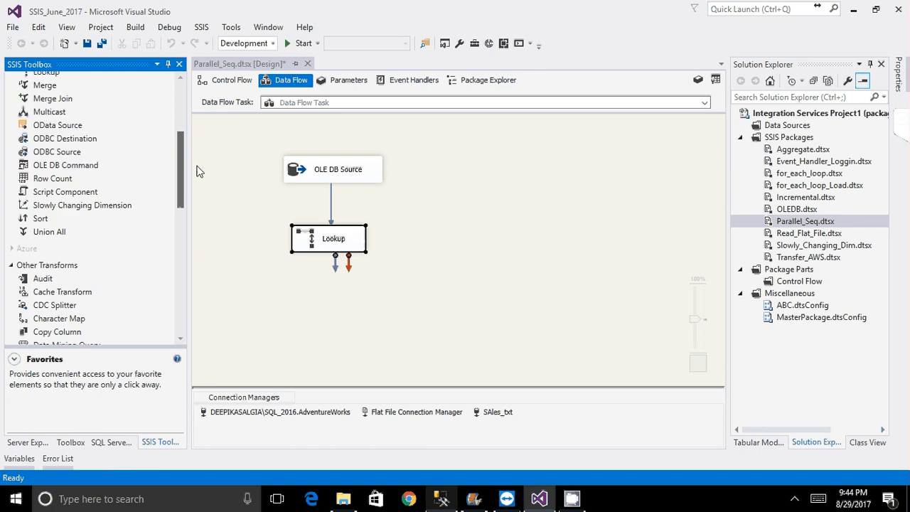
pyautogui.scroll(3, 196, 155)
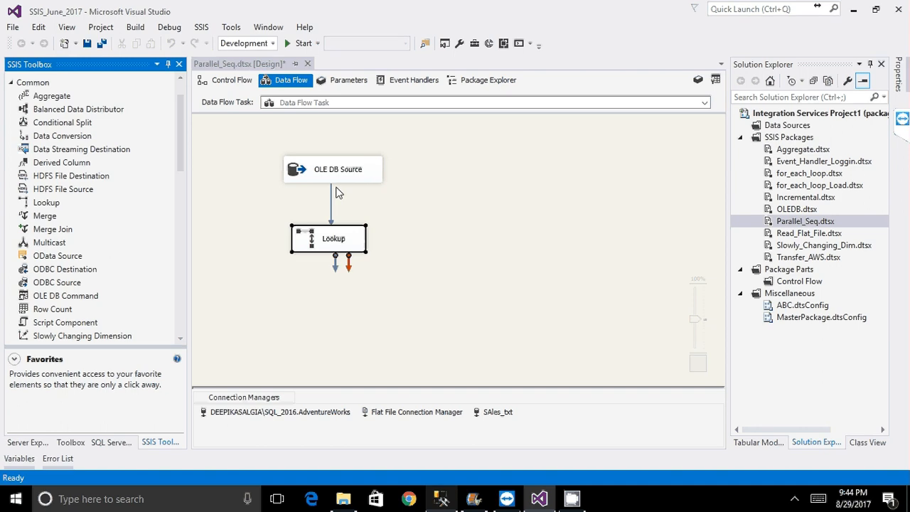
# Switch to the package's control flow and look through its other tasks, reading the Transfer Database Task description.
pyautogui.click(245, 83)
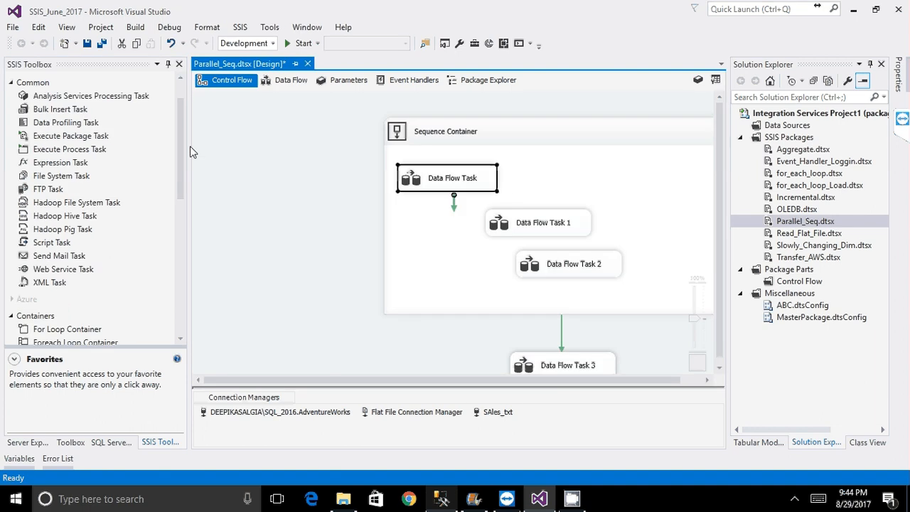
pyautogui.moveTo(180, 138); pyautogui.dragTo(180, 273)
pyautogui.scroll(3, 107, 147)
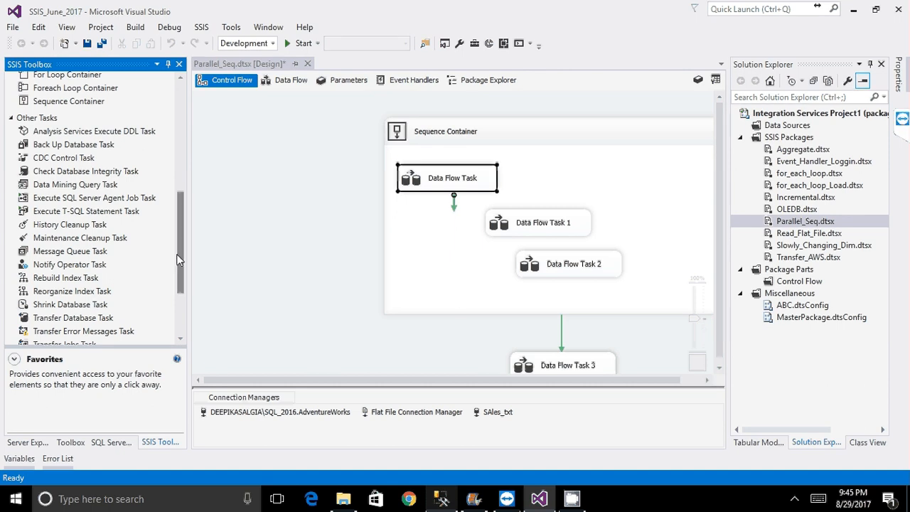
pyautogui.scroll(-2, 125, 267)
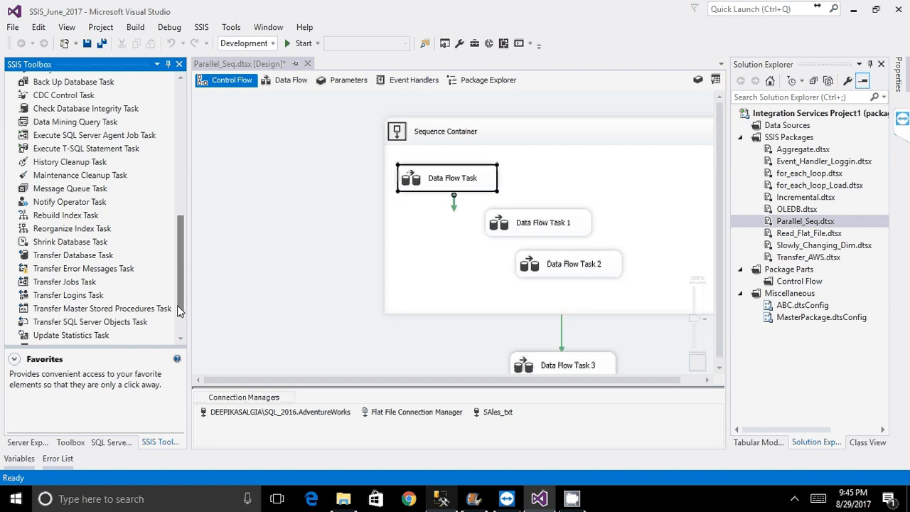
pyautogui.click(74, 258)
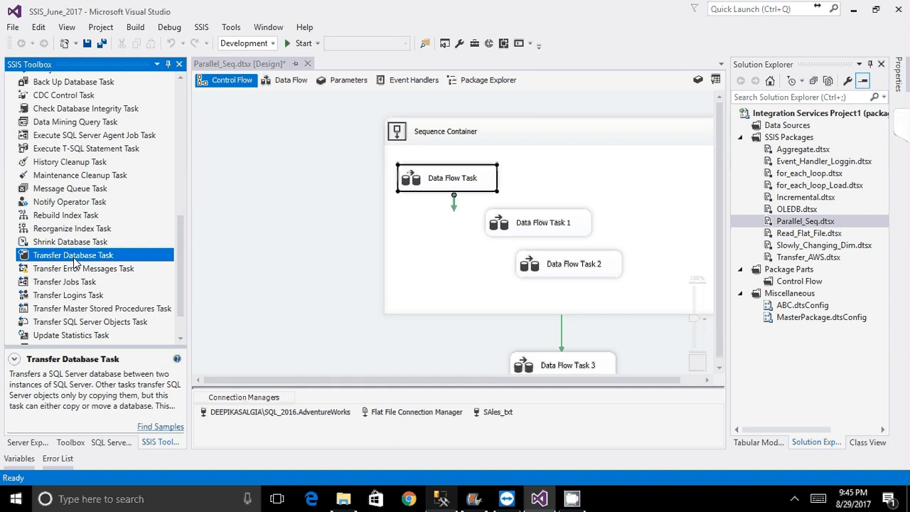
pyautogui.scroll(2, 180, 223)
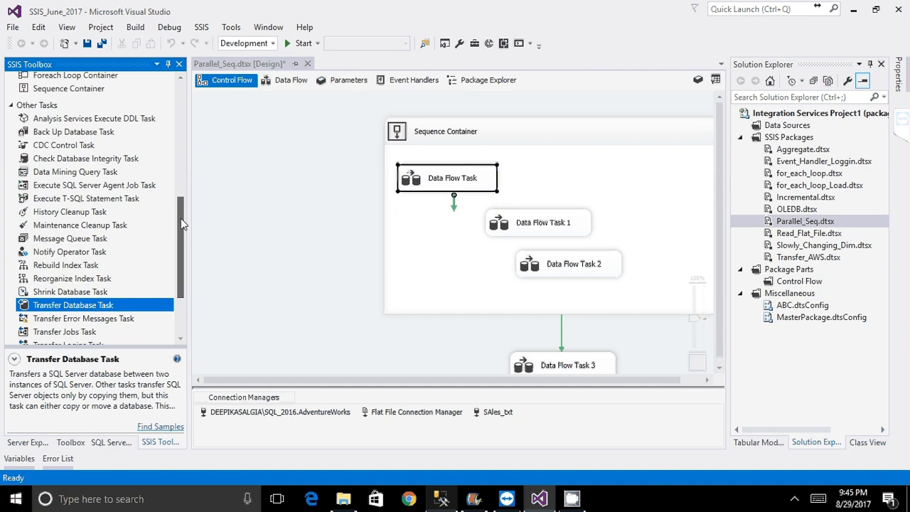
# Look over the containers and common tasks available for the control flow.
pyautogui.moveTo(180, 218); pyautogui.dragTo(188, 164)
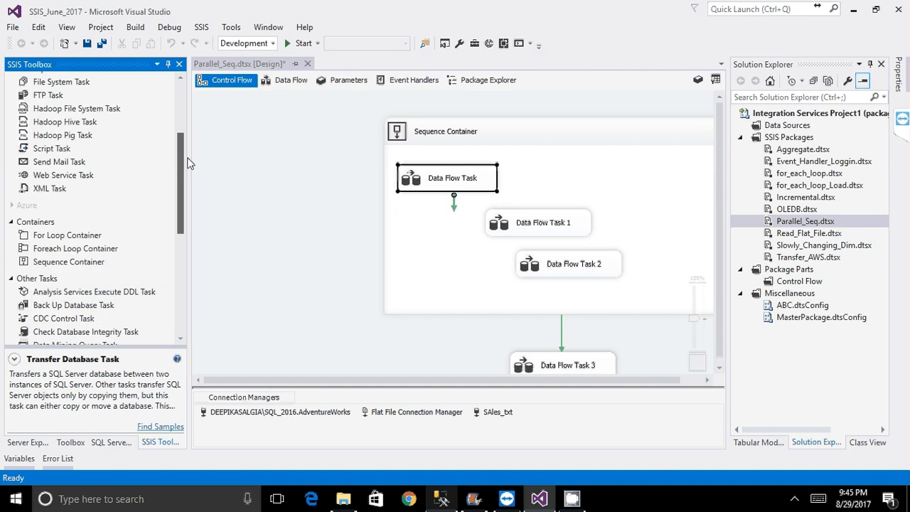
pyautogui.scroll(-3, 80, 247)
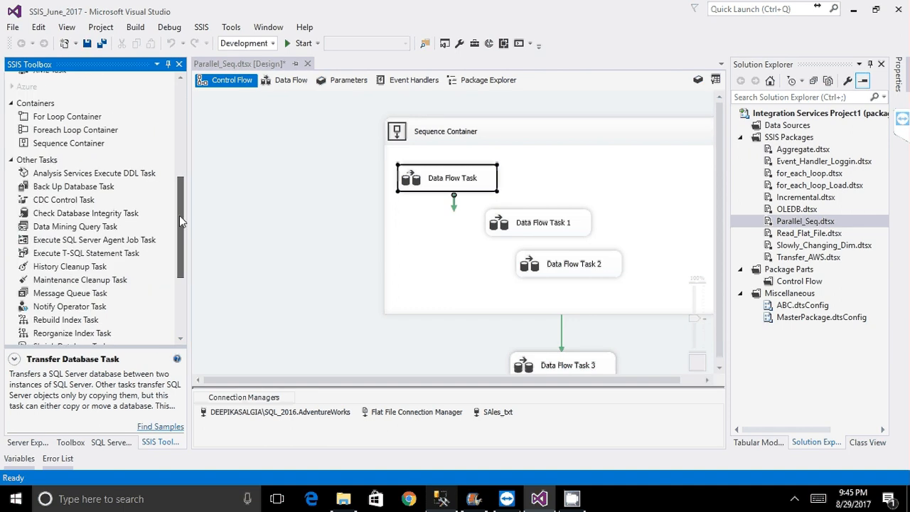
pyautogui.moveTo(179, 220); pyautogui.dragTo(180, 143)
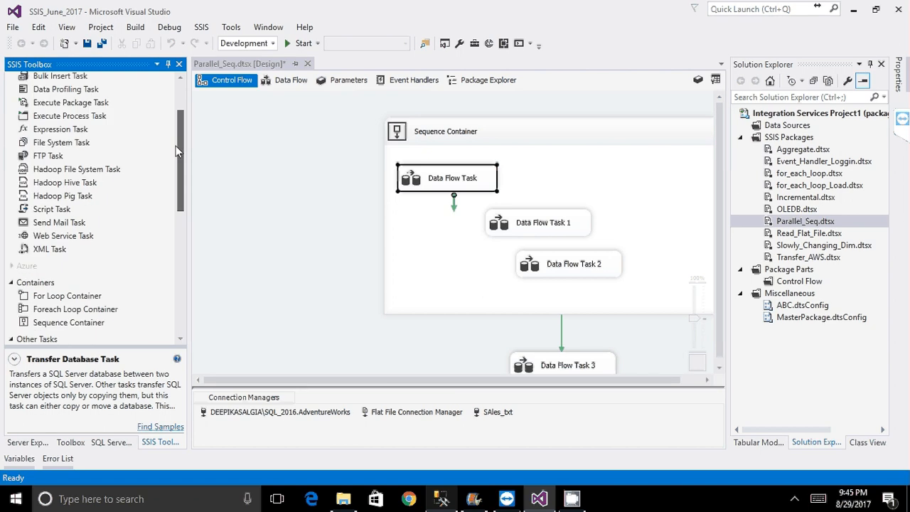
pyautogui.scroll(2, 113, 137)
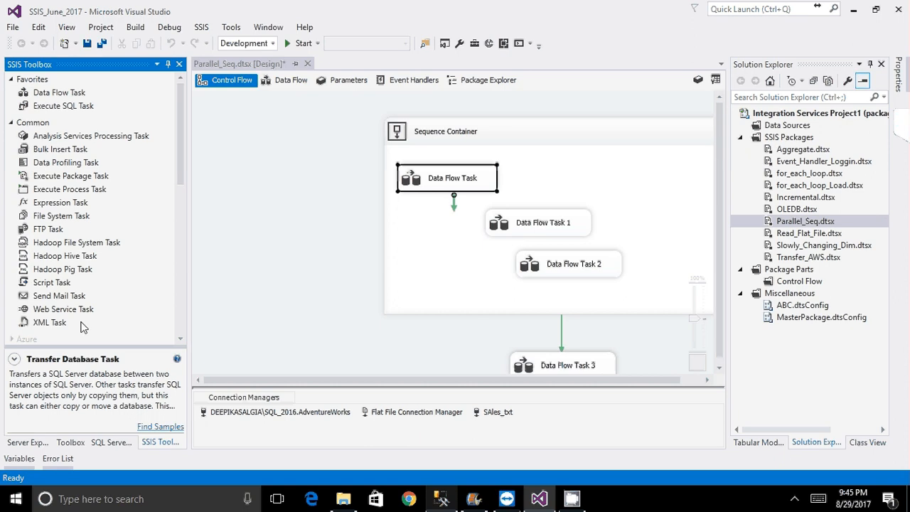
pyautogui.moveTo(180, 163); pyautogui.dragTo(187, 187)
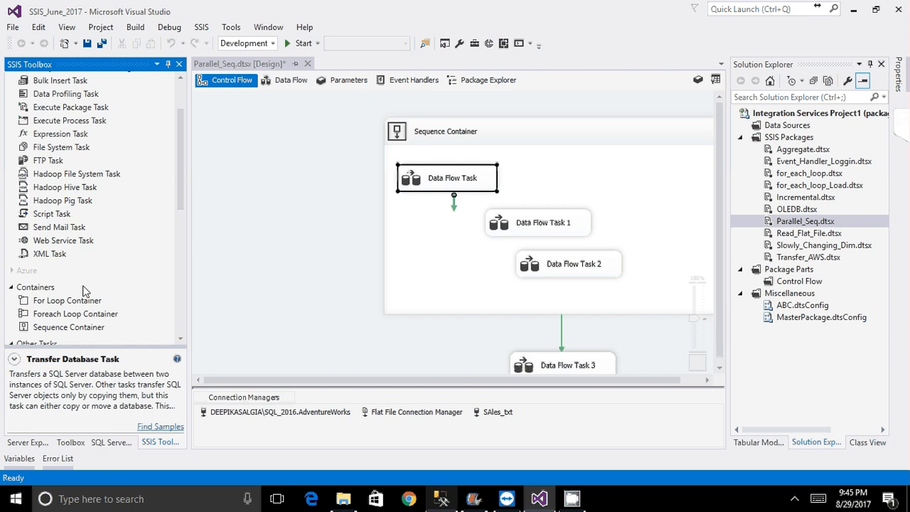
pyautogui.scroll(2, 101, 218)
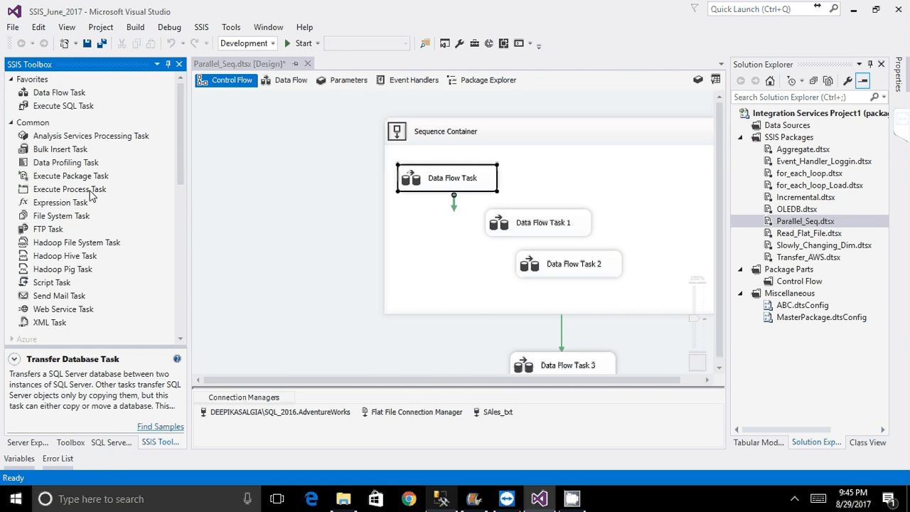
# Read the descriptions of the Data Profiling, Bulk Insert, Analysis Services Processing, File System, FTP and Execute Process tasks.
pyautogui.click(90, 163)
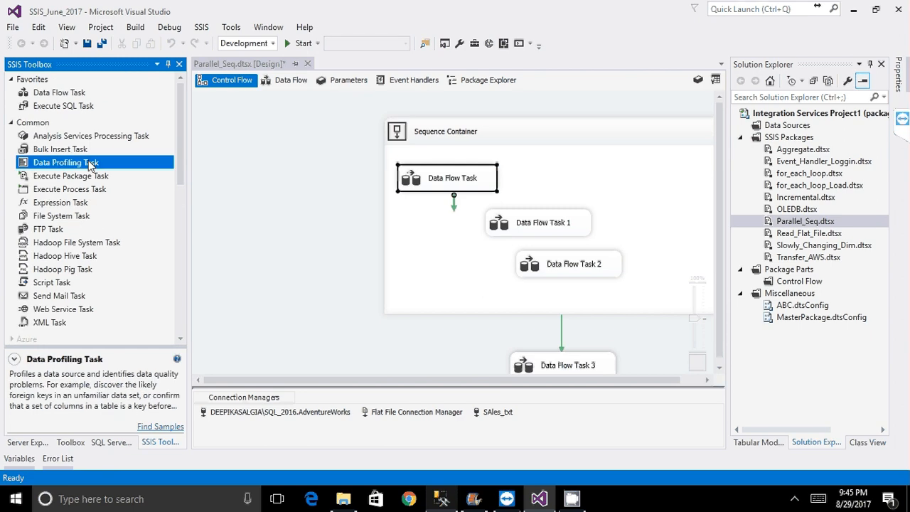
pyautogui.click(72, 151)
pyautogui.click(98, 137)
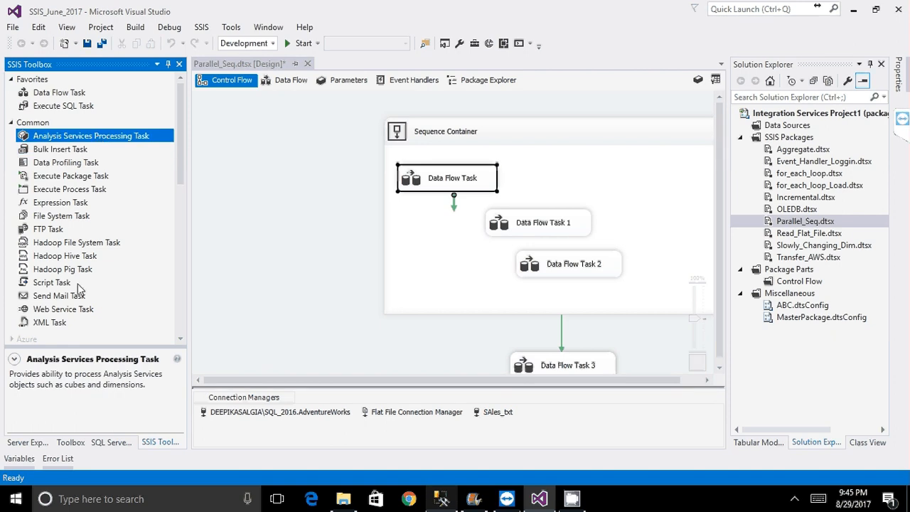
pyautogui.click(62, 215)
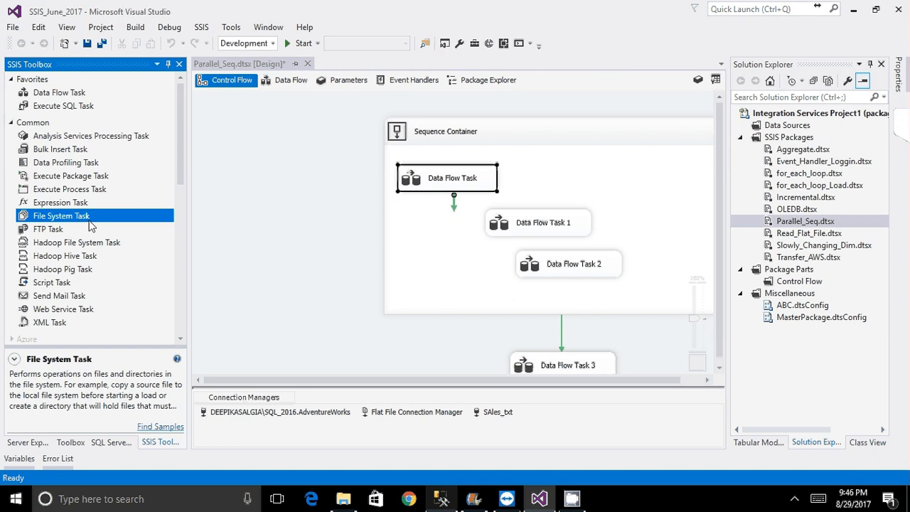
pyautogui.click(66, 229)
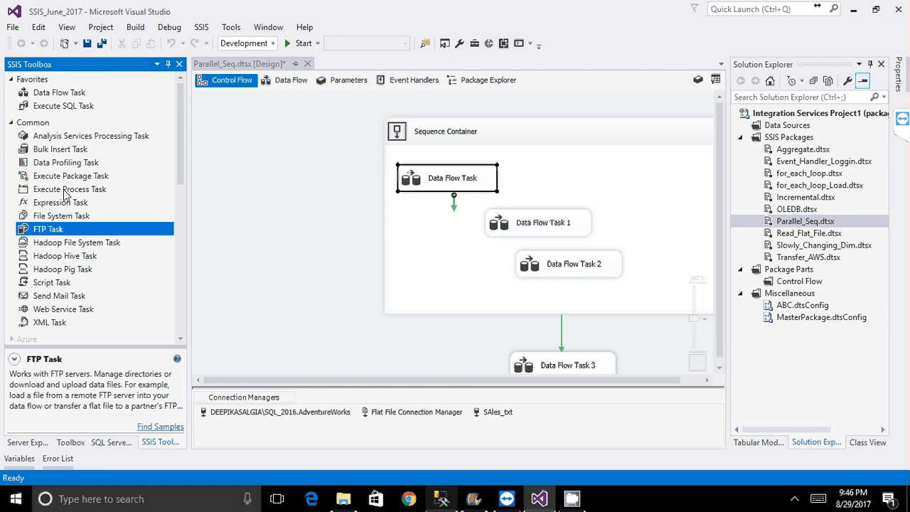
pyautogui.click(66, 189)
pyautogui.click(69, 147)
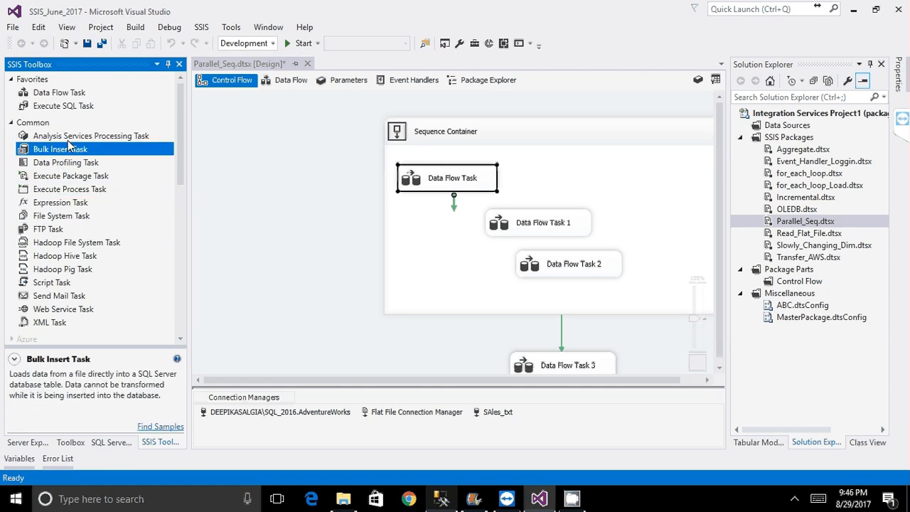
pyautogui.click(69, 137)
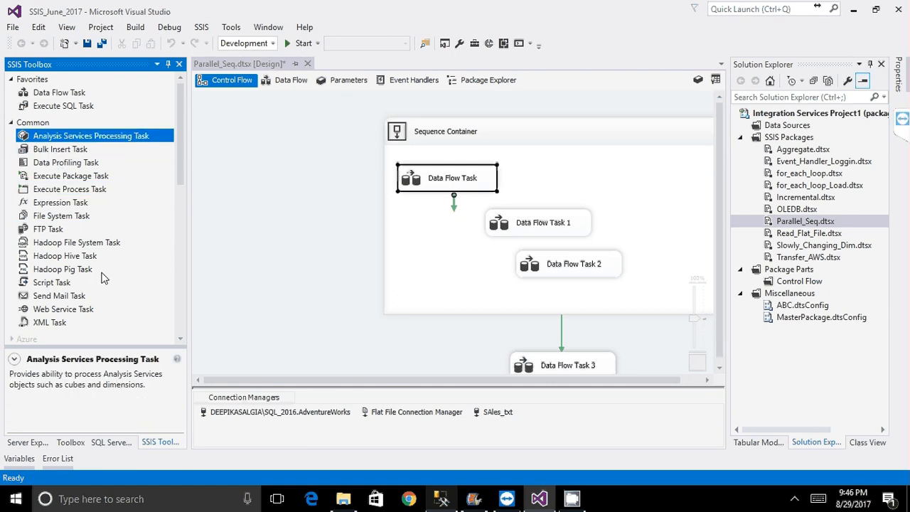
# Save the Parallel_Seq.dtsx package.
pyautogui.click(87, 43)
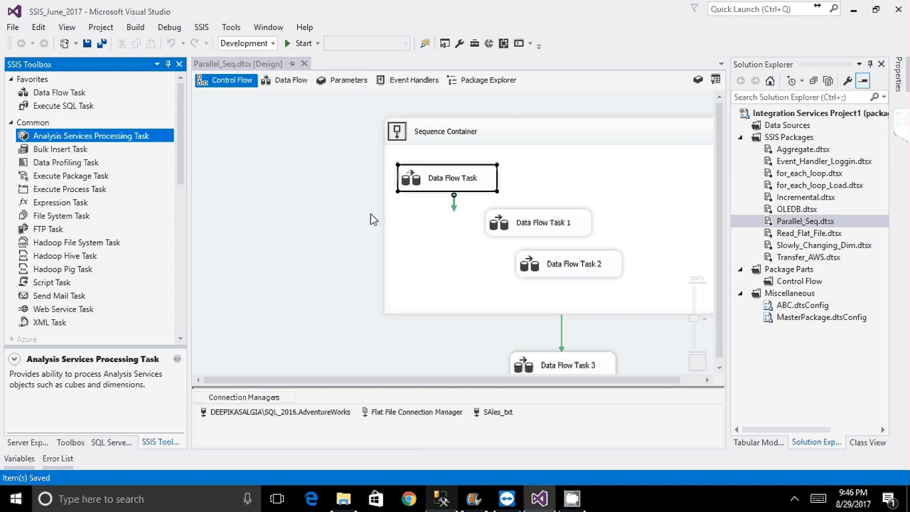
pyautogui.click(795, 498)
pyautogui.rightClick(781, 473)
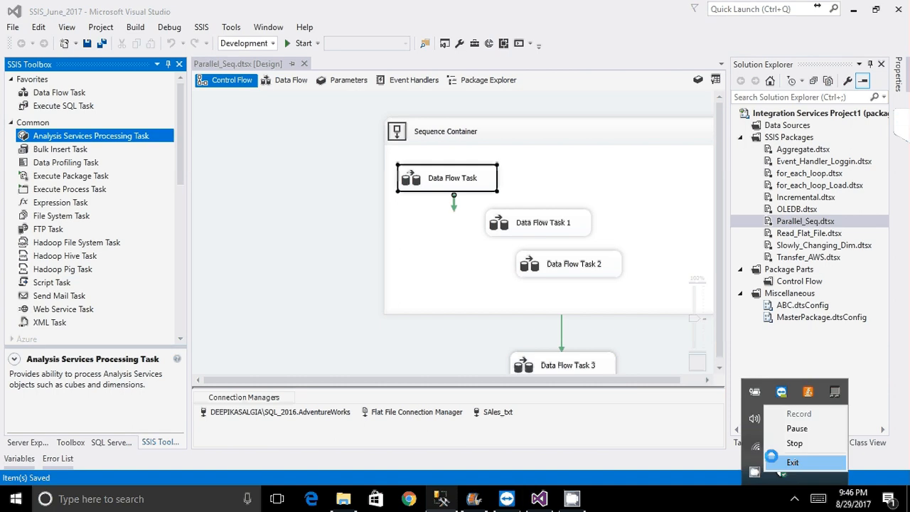